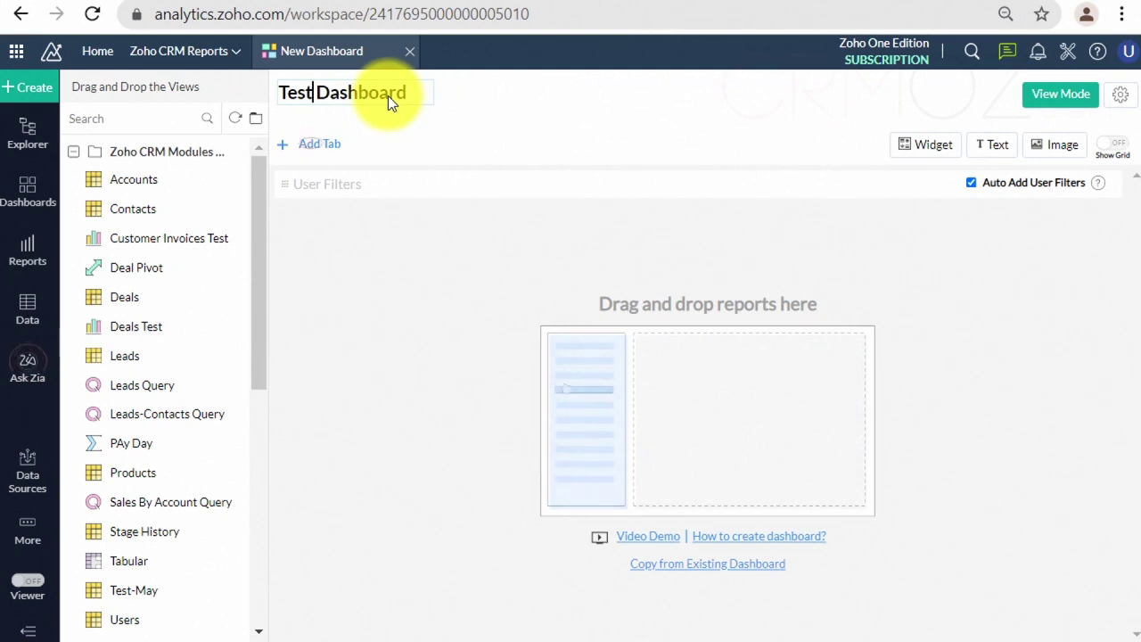
- Place the Deal Pivot, Deals Test chart and PAy Day reports on the dashboard canvas
click(1075, 112)
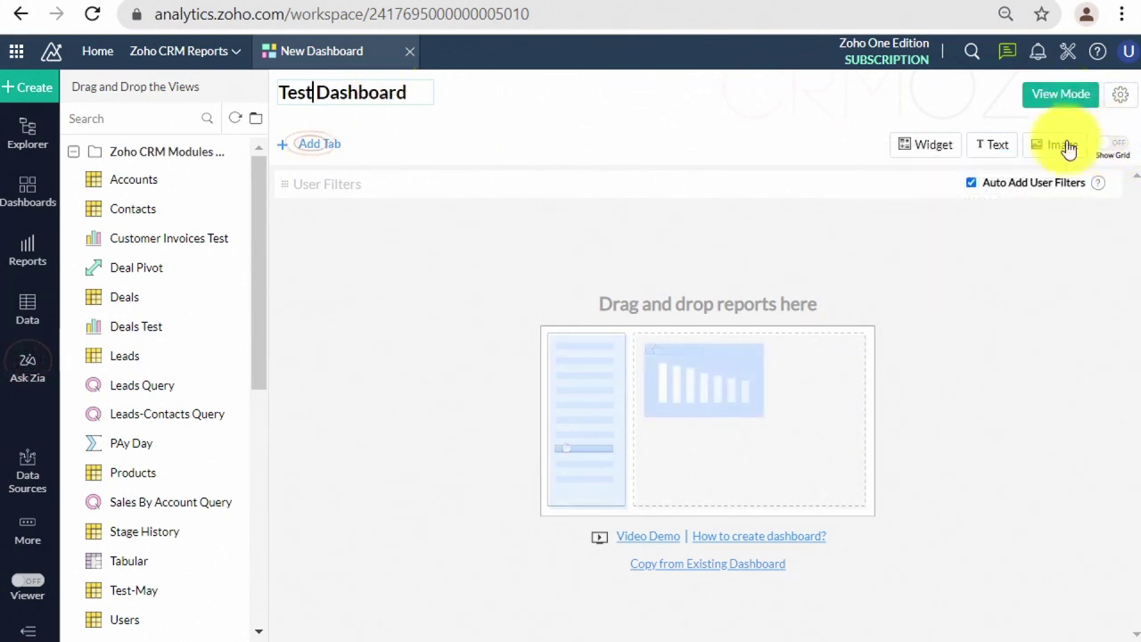
drag(263, 178, 230, 162)
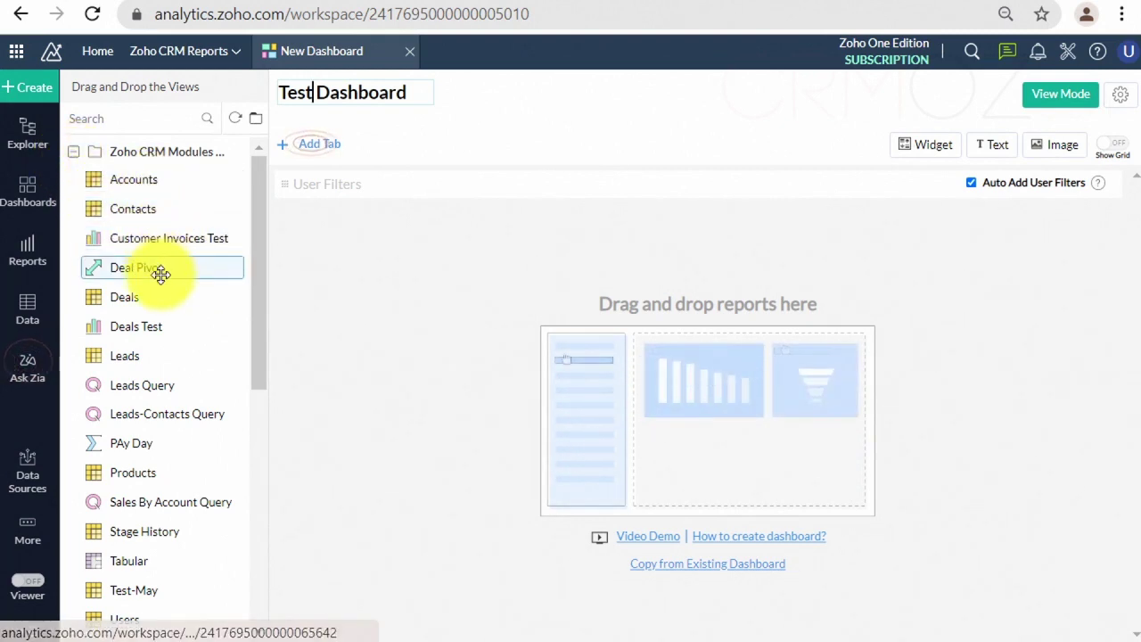
drag(161, 274, 479, 384)
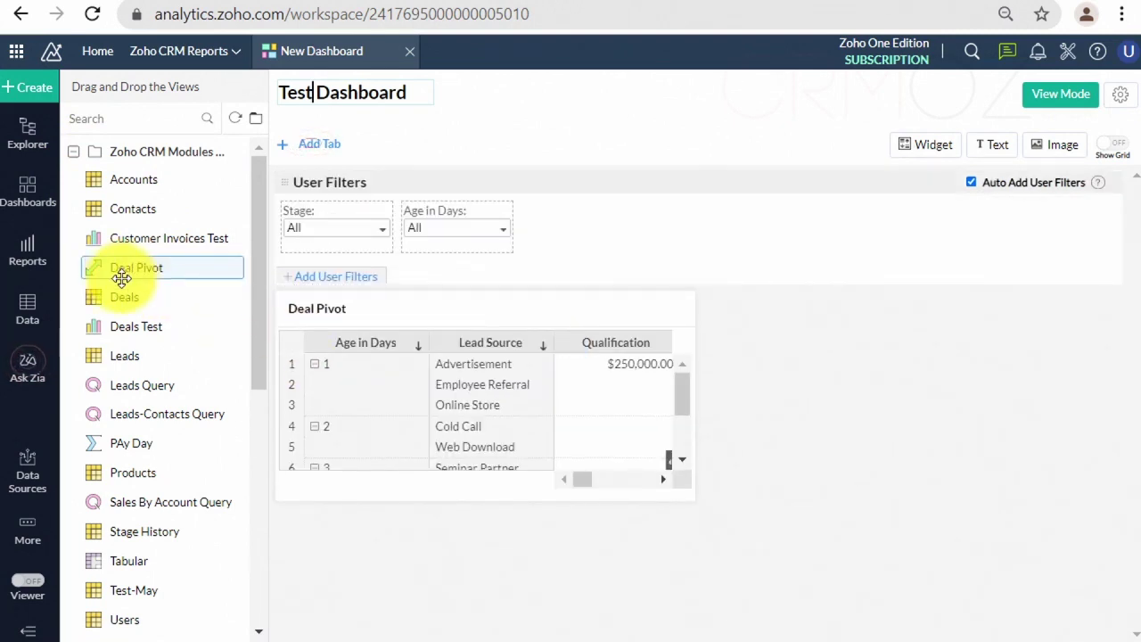
drag(153, 330, 856, 461)
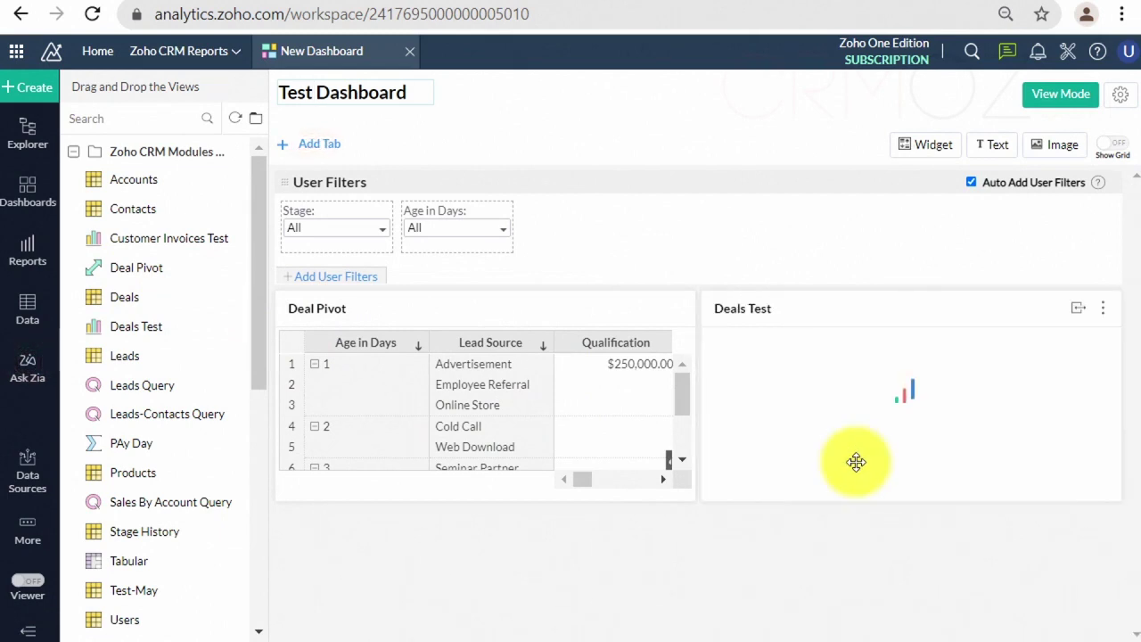
drag(131, 444, 489, 603)
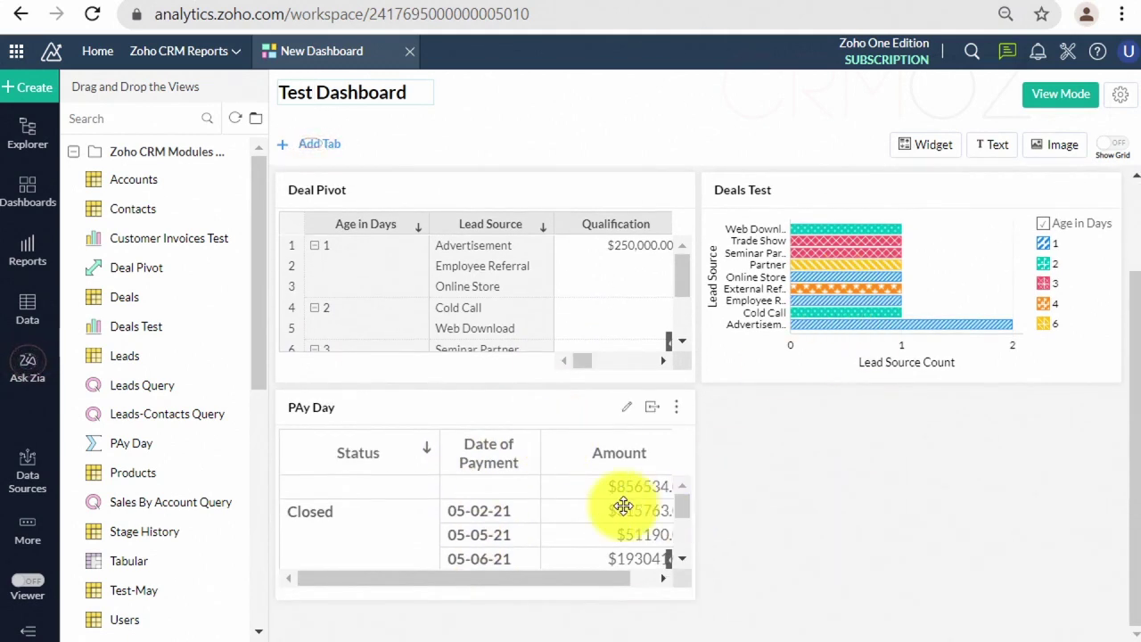
click(488, 473)
- Resize PAy Day to sit beside Deal Pivot above full-width Deals Test, then enter view mode
drag(608, 466, 922, 199)
drag(879, 262, 499, 500)
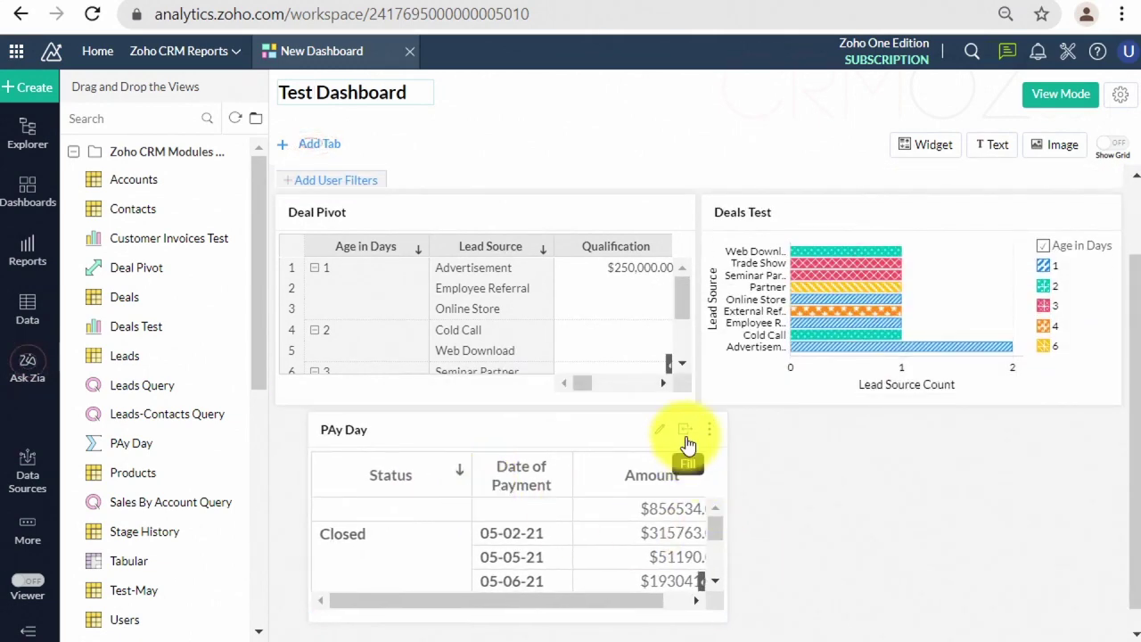
click(684, 433)
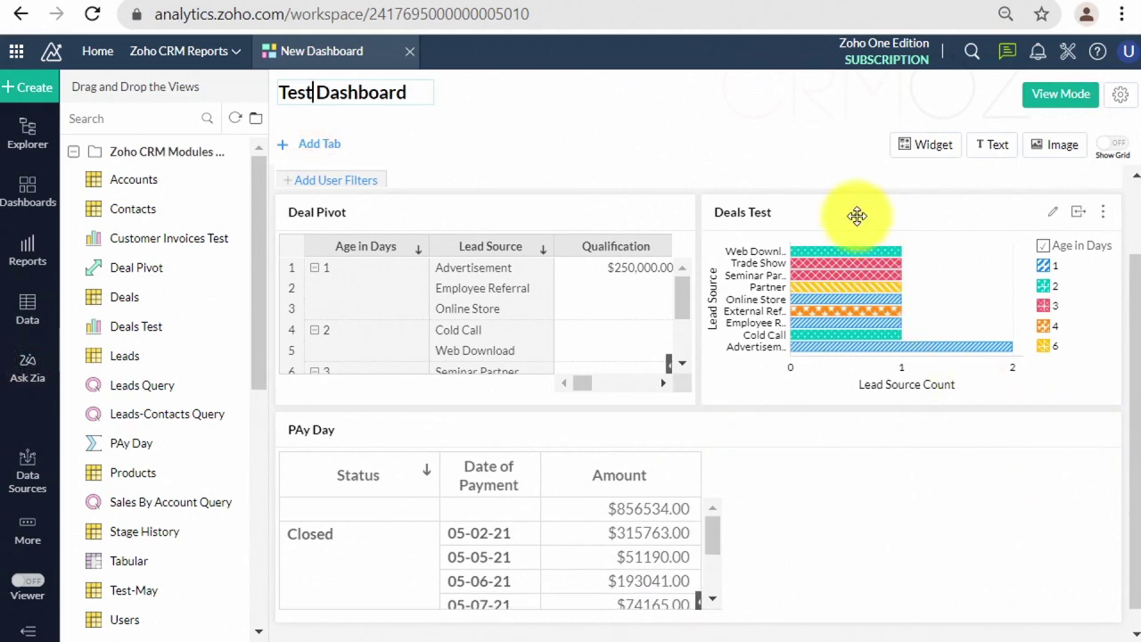
drag(857, 215, 818, 446)
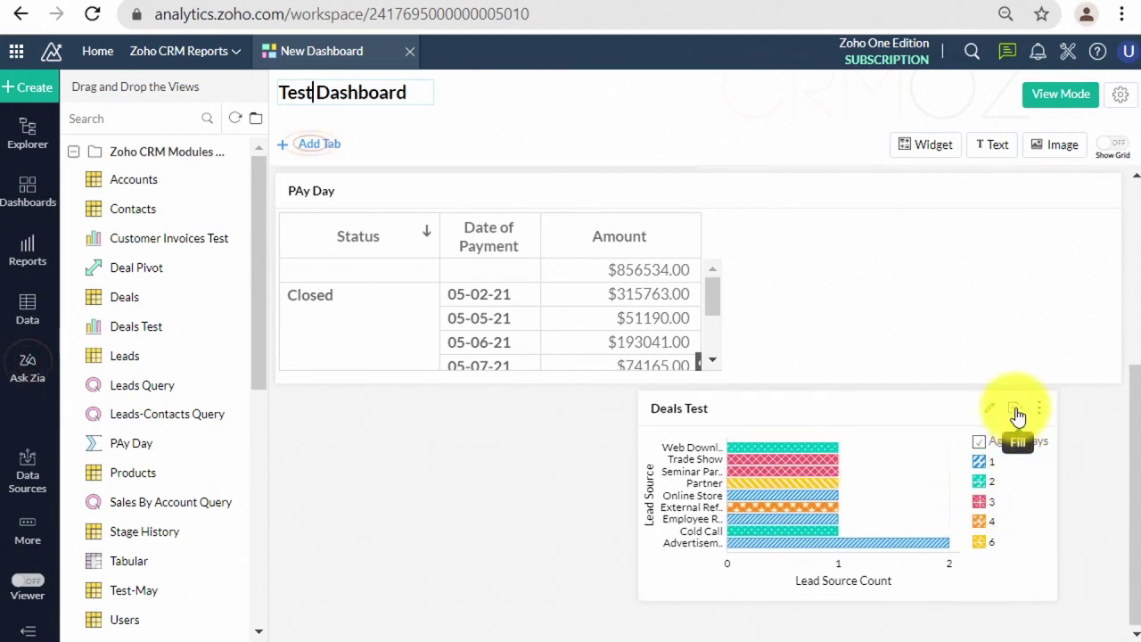
scroll(924, 400, up, 3)
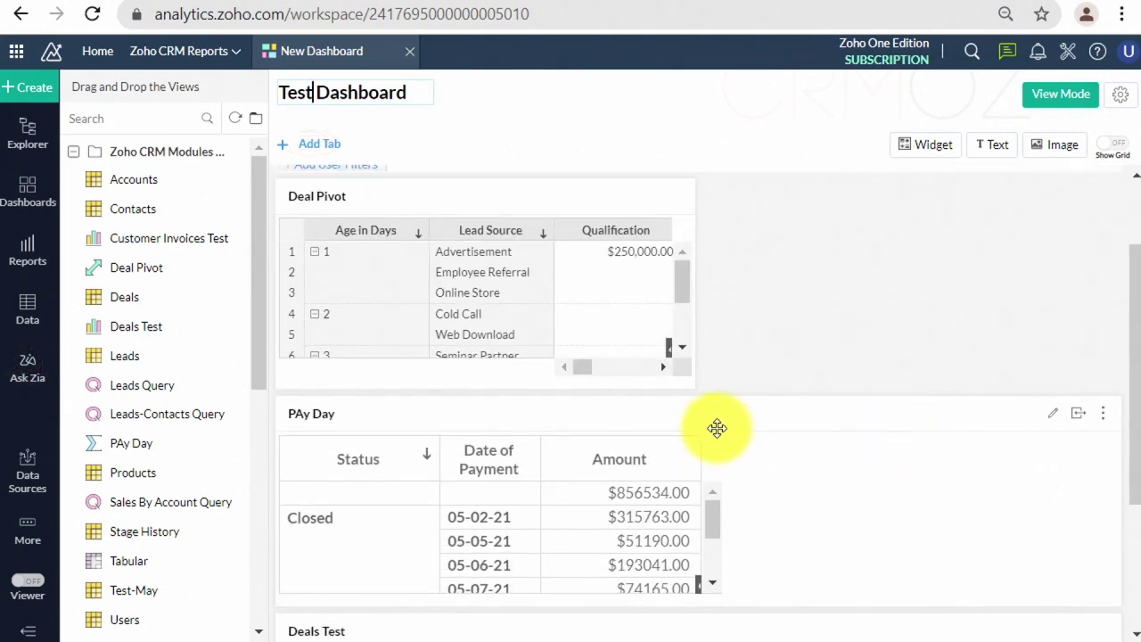
drag(717, 428, 924, 438)
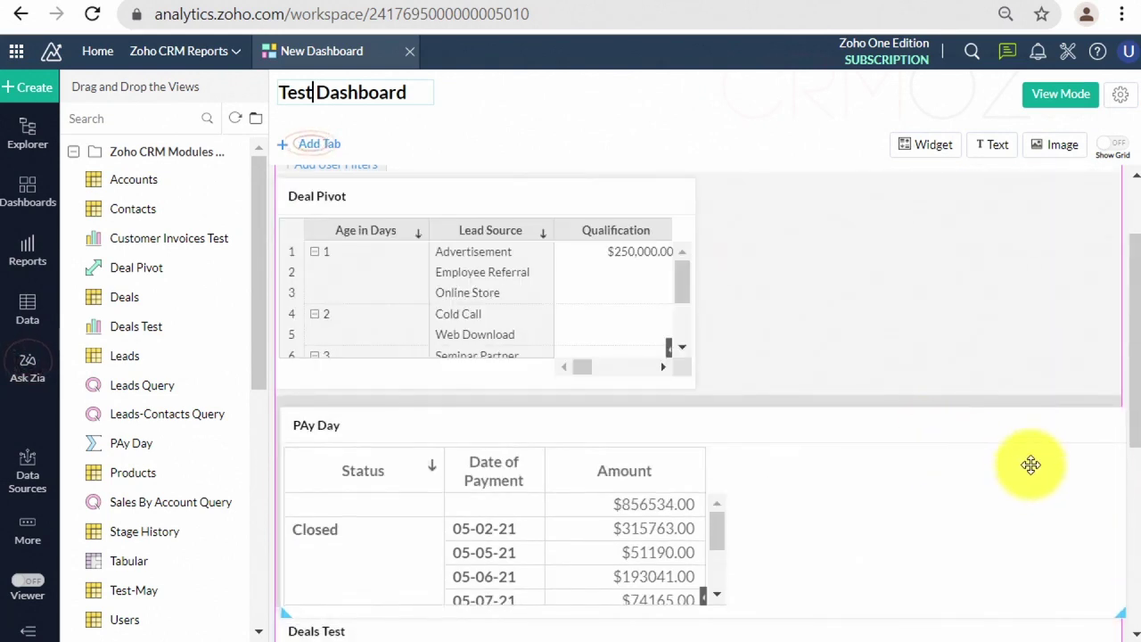
drag(1031, 464, 1088, 433)
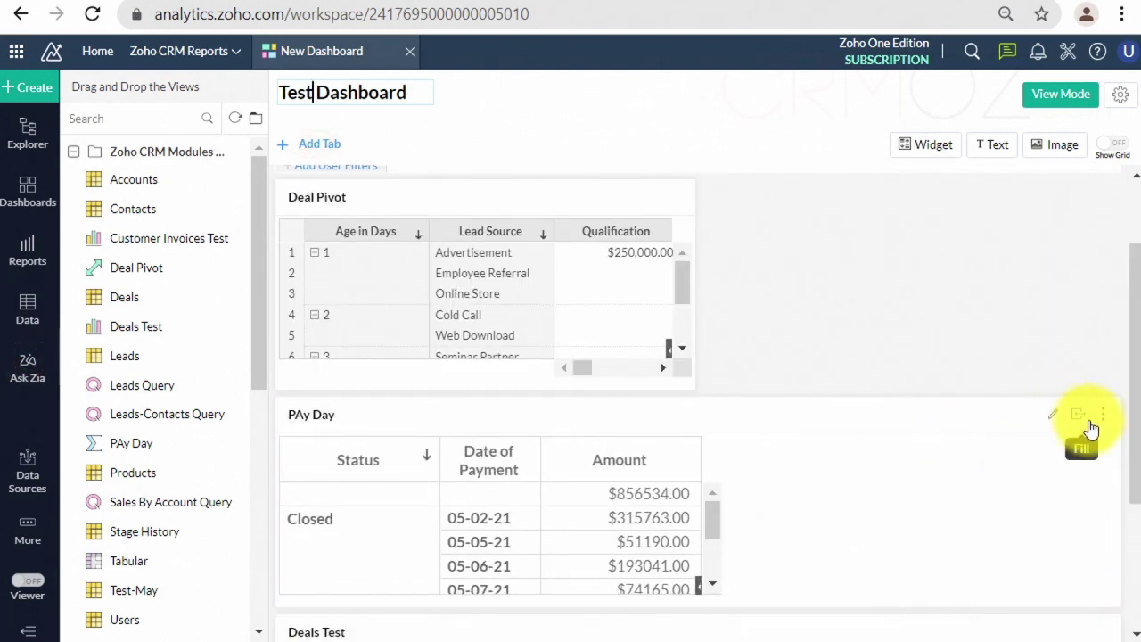
drag(1120, 466, 966, 200)
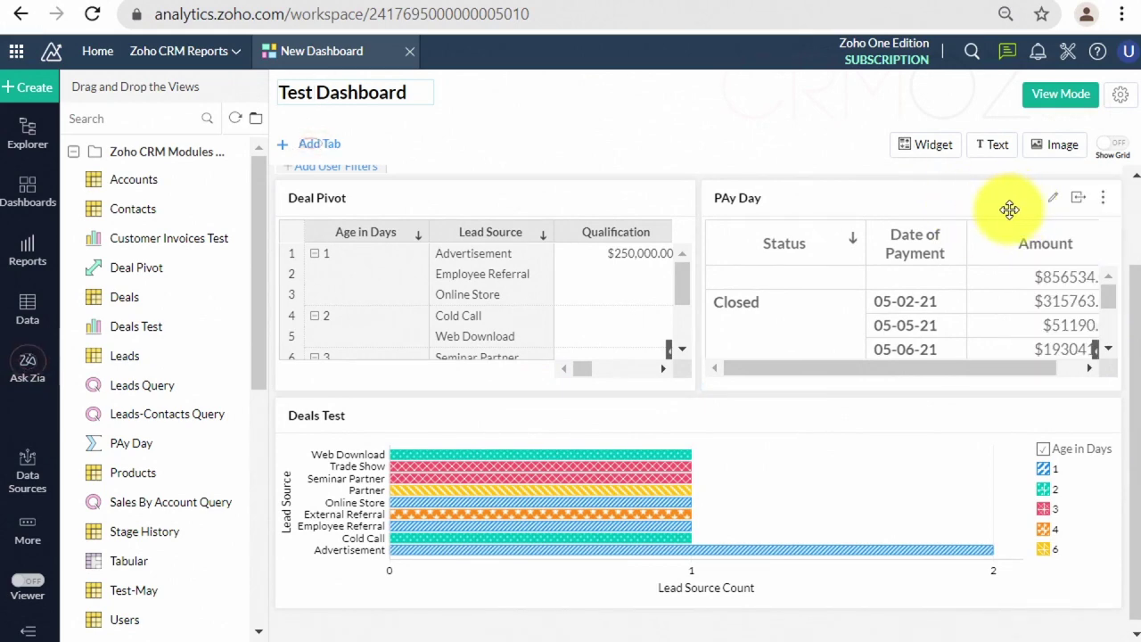
click(1061, 95)
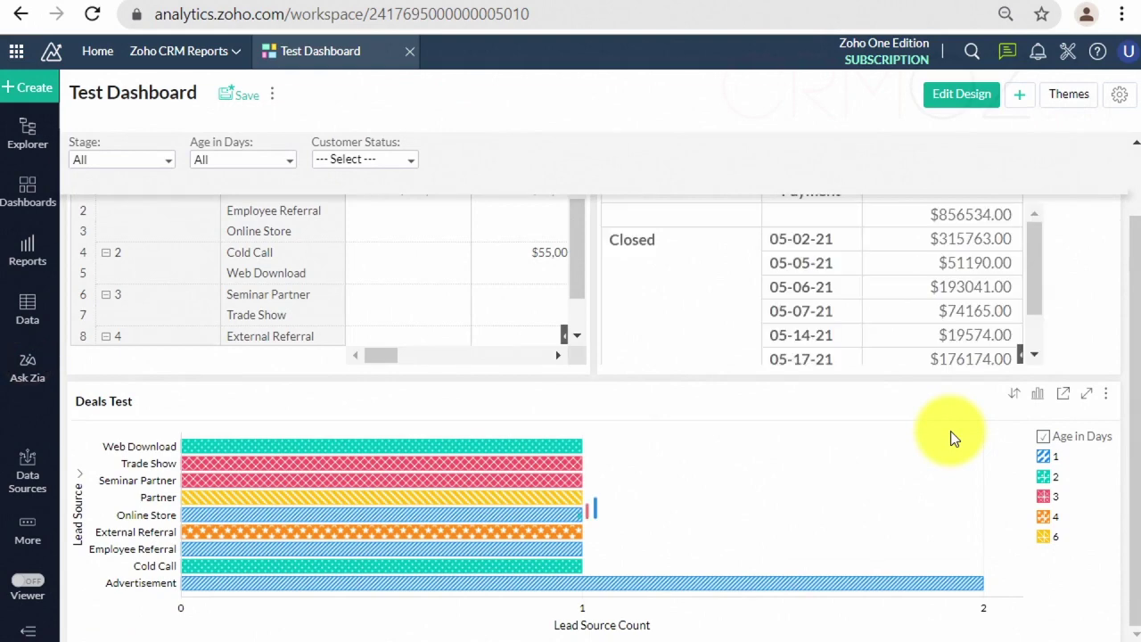
- Save the dashboard as 'Test Dashboard' in the Zoho CRM Modules (Data) folder
drag(1134, 466, 1123, 377)
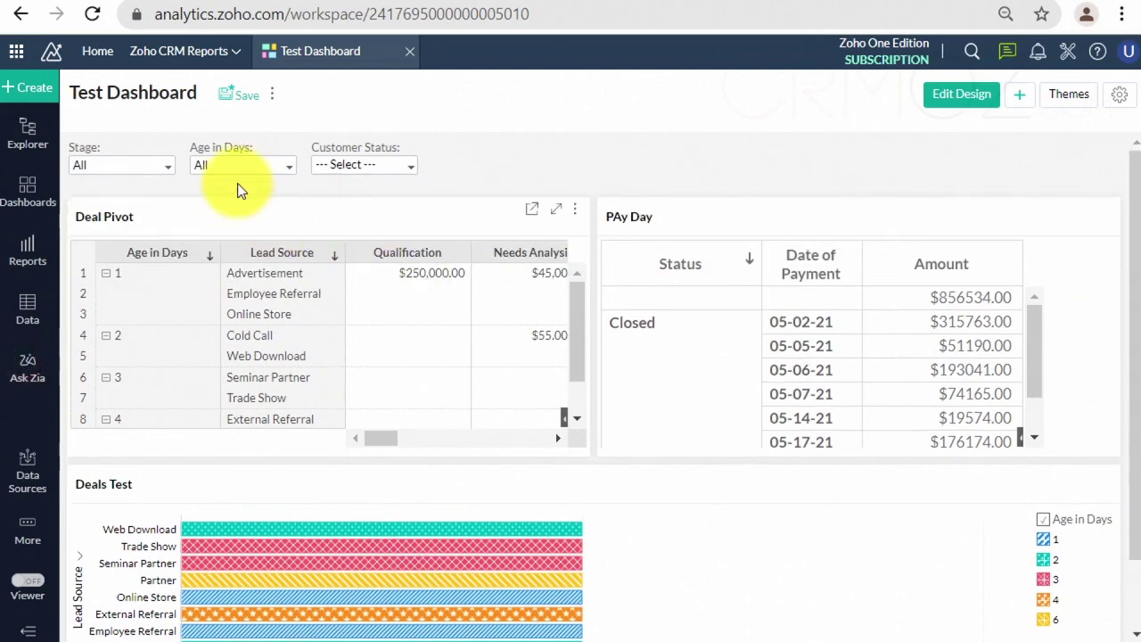
click(249, 95)
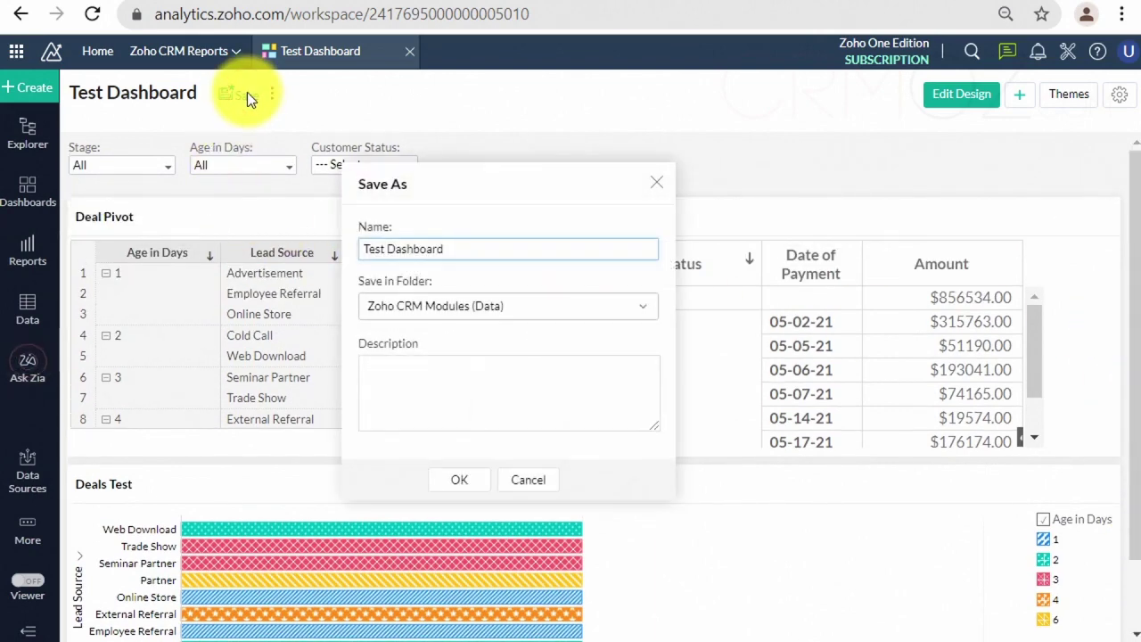
click(464, 482)
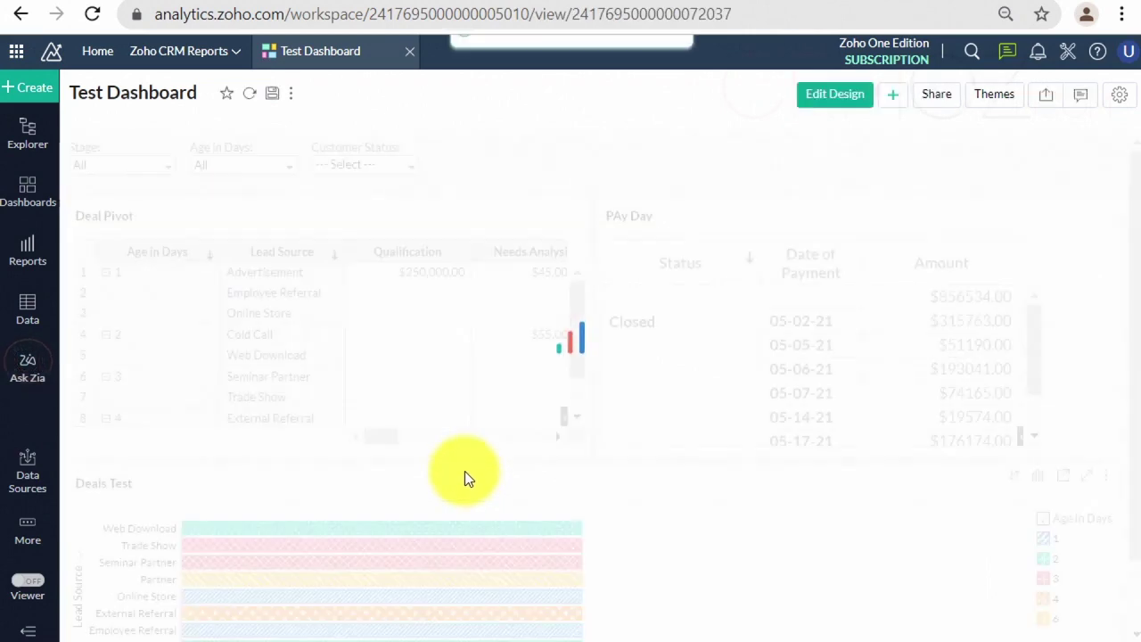
click(408, 169)
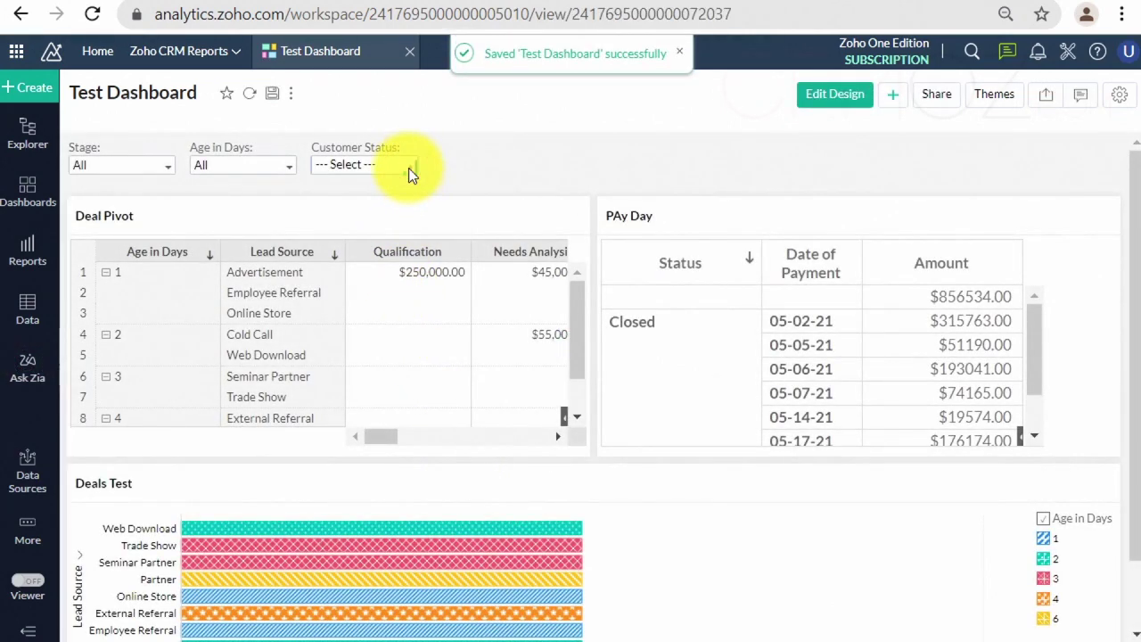
click(381, 201)
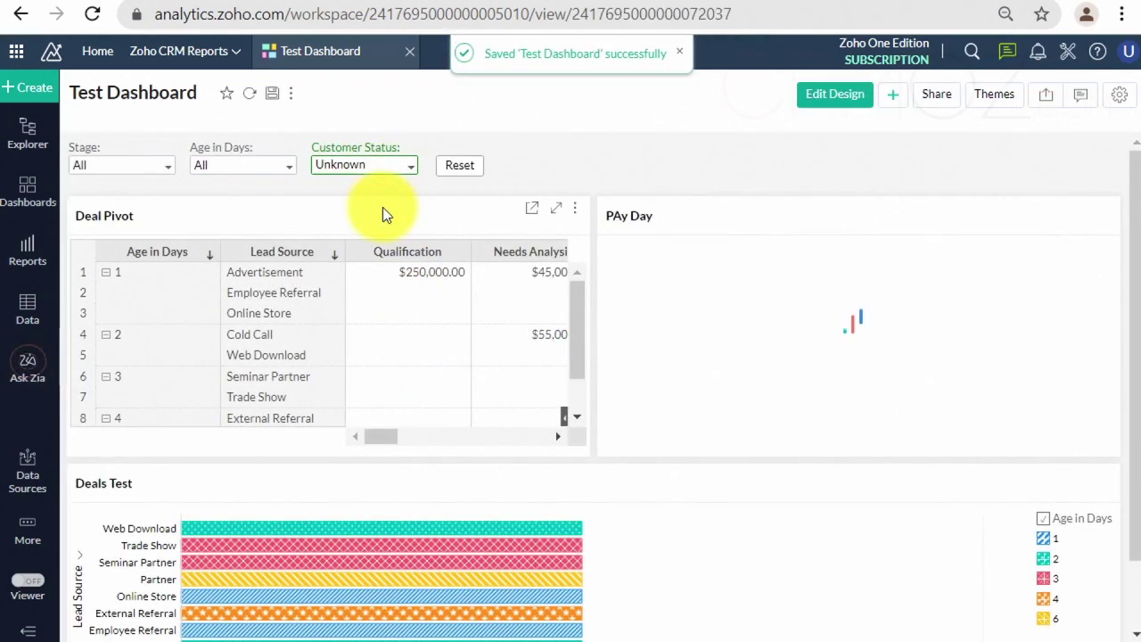
click(411, 168)
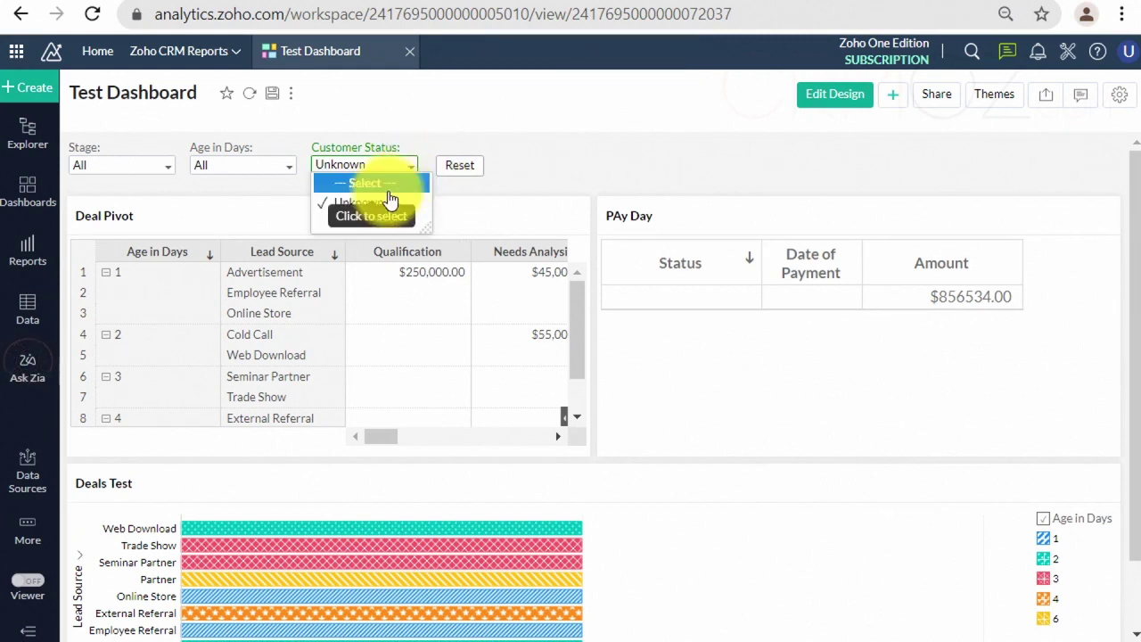
click(321, 202)
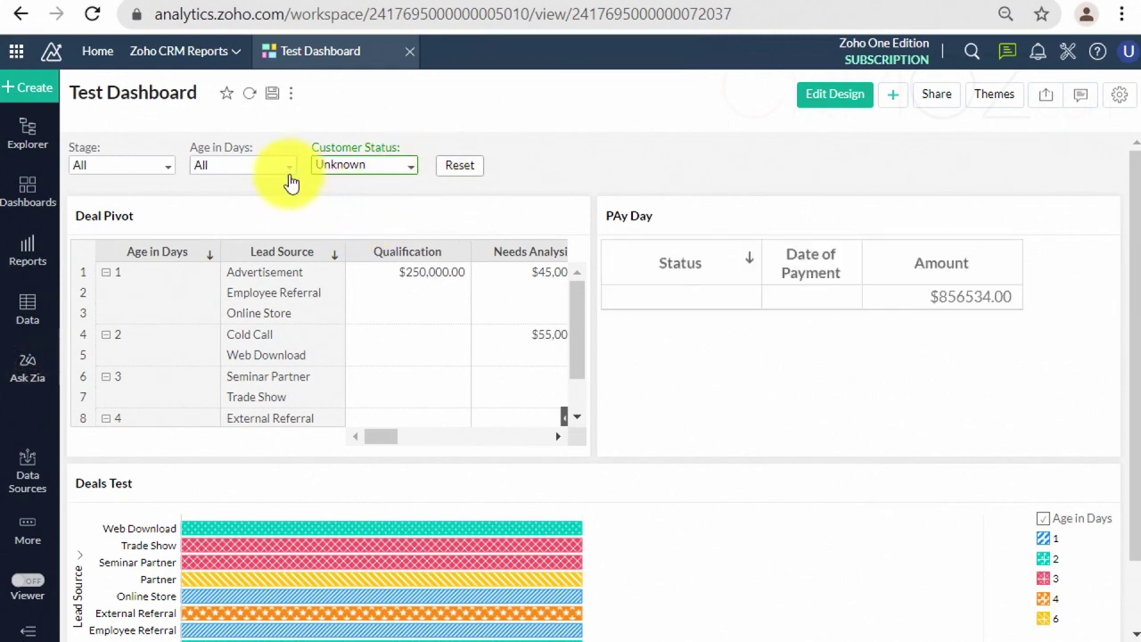
click(287, 174)
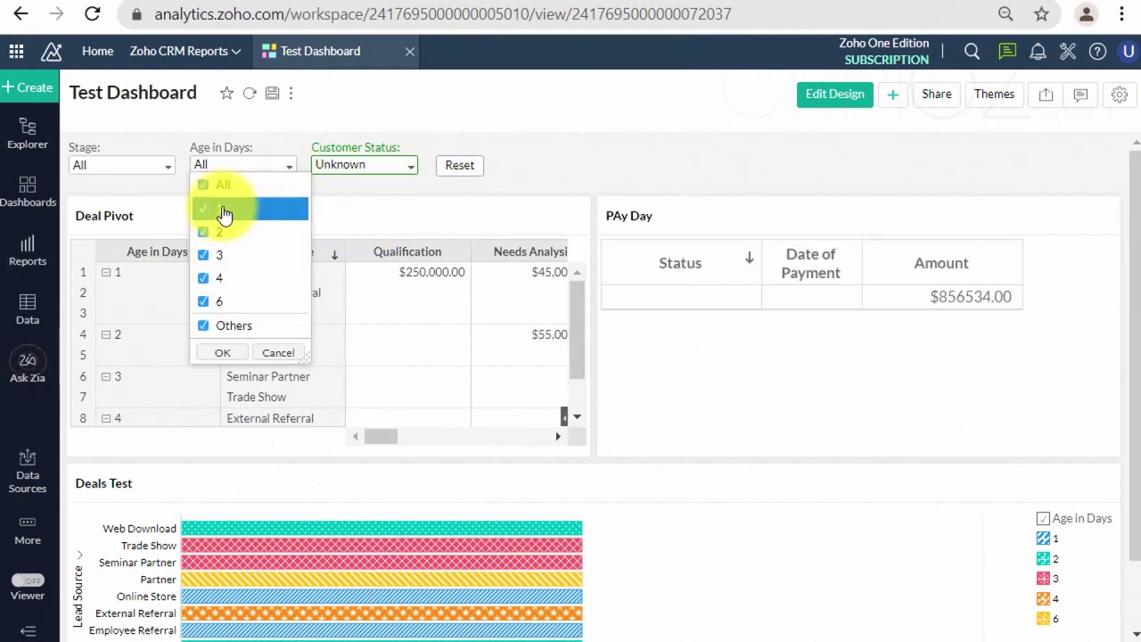
click(204, 185)
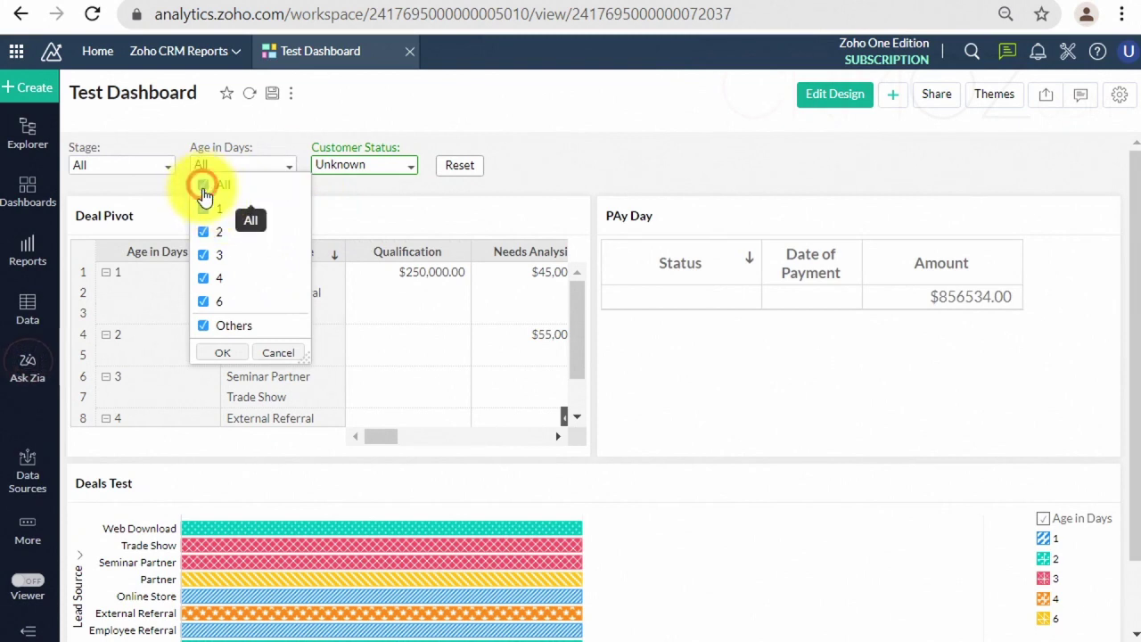
click(203, 185)
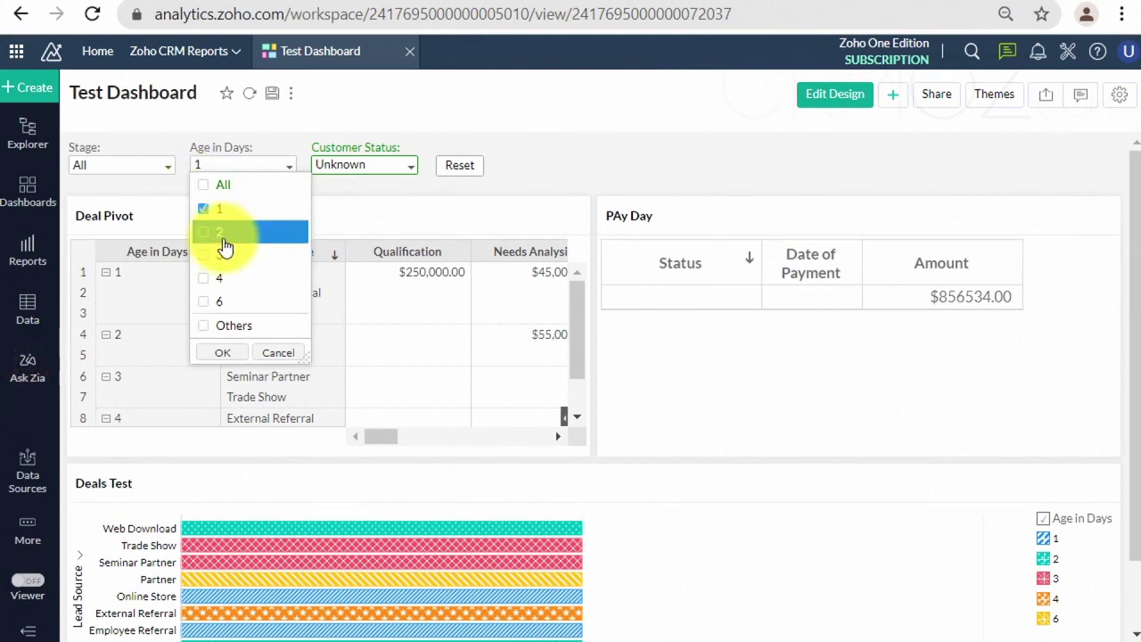
click(223, 353)
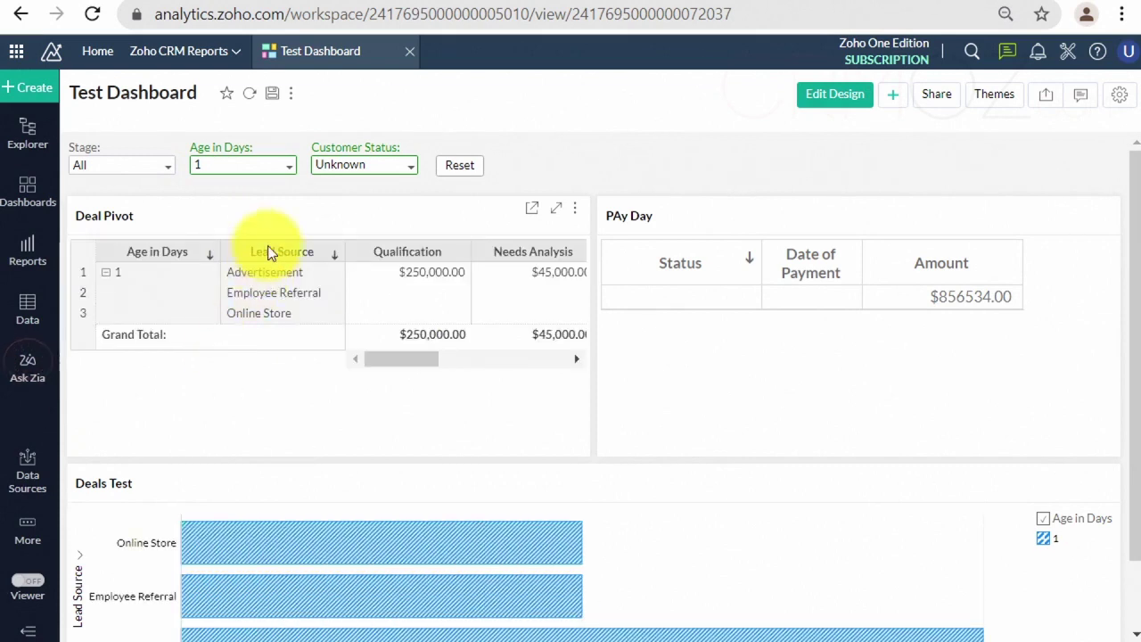
click(282, 153)
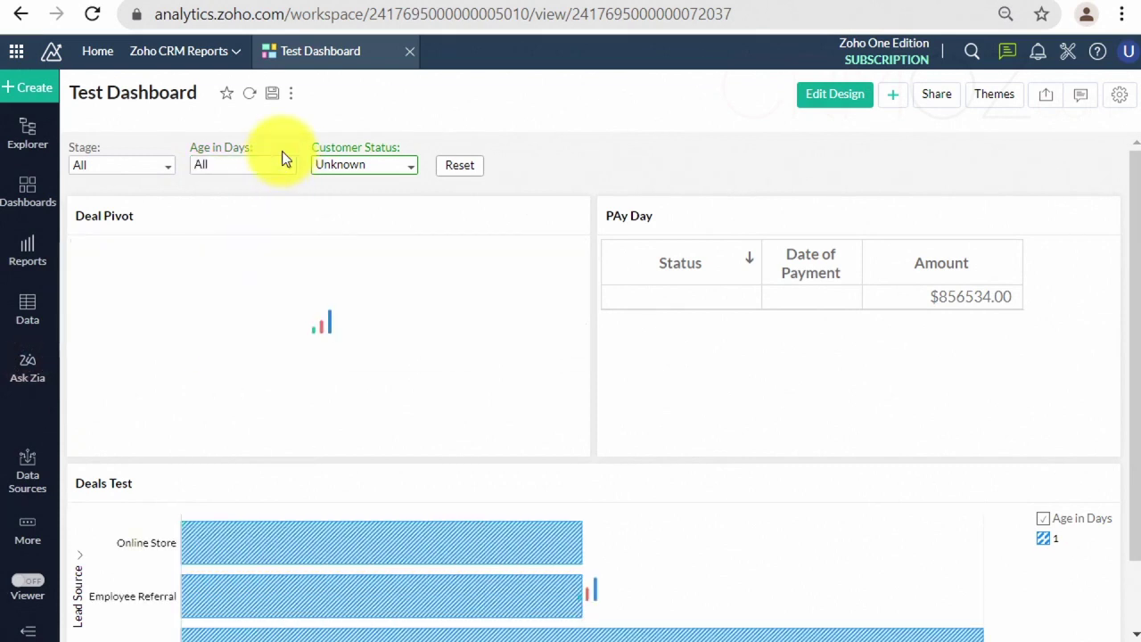
click(460, 166)
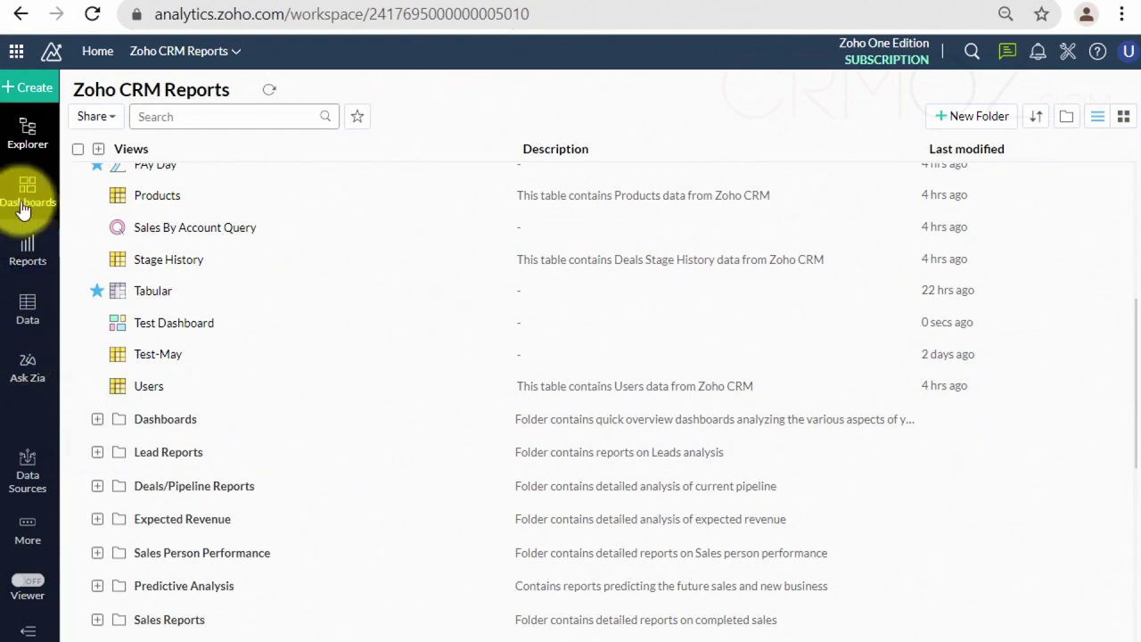
click(23, 208)
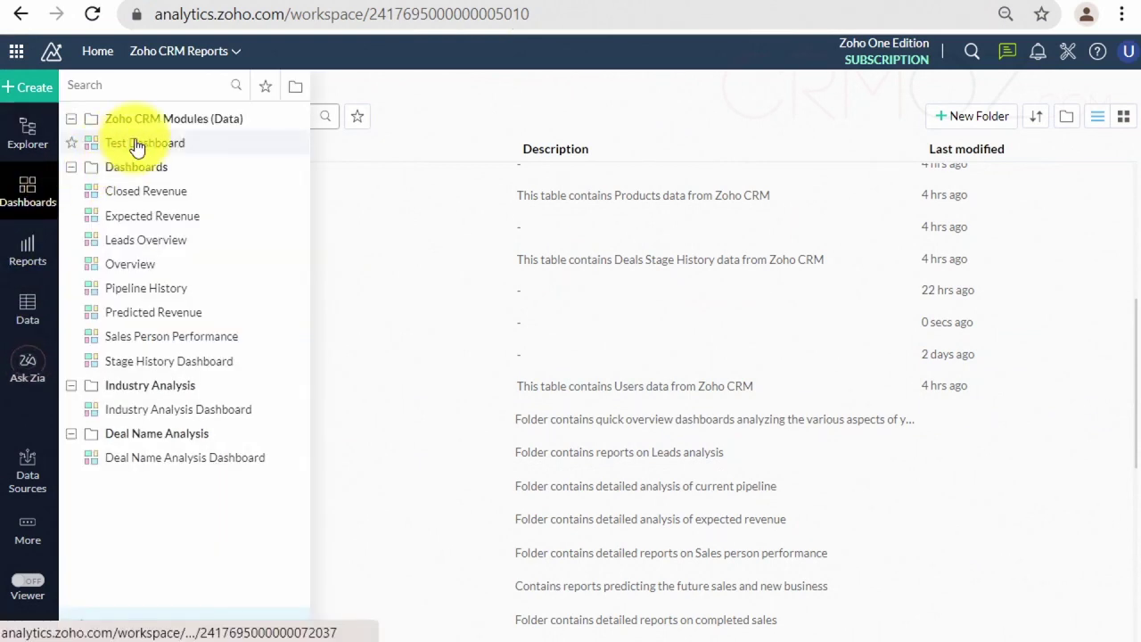
click(75, 151)
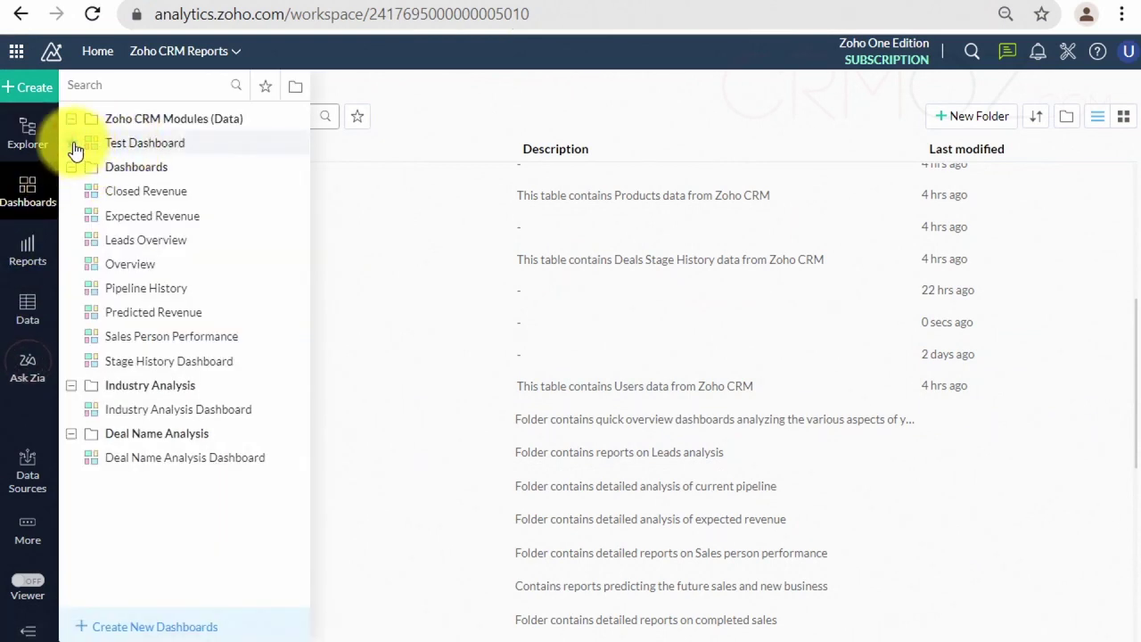
click(266, 86)
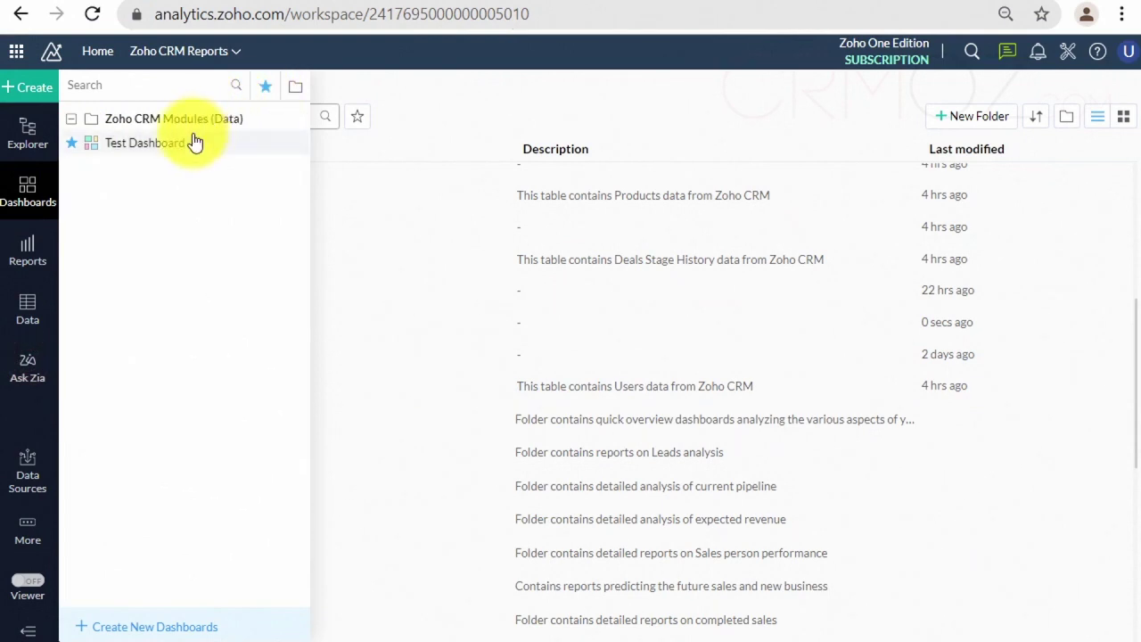
click(151, 144)
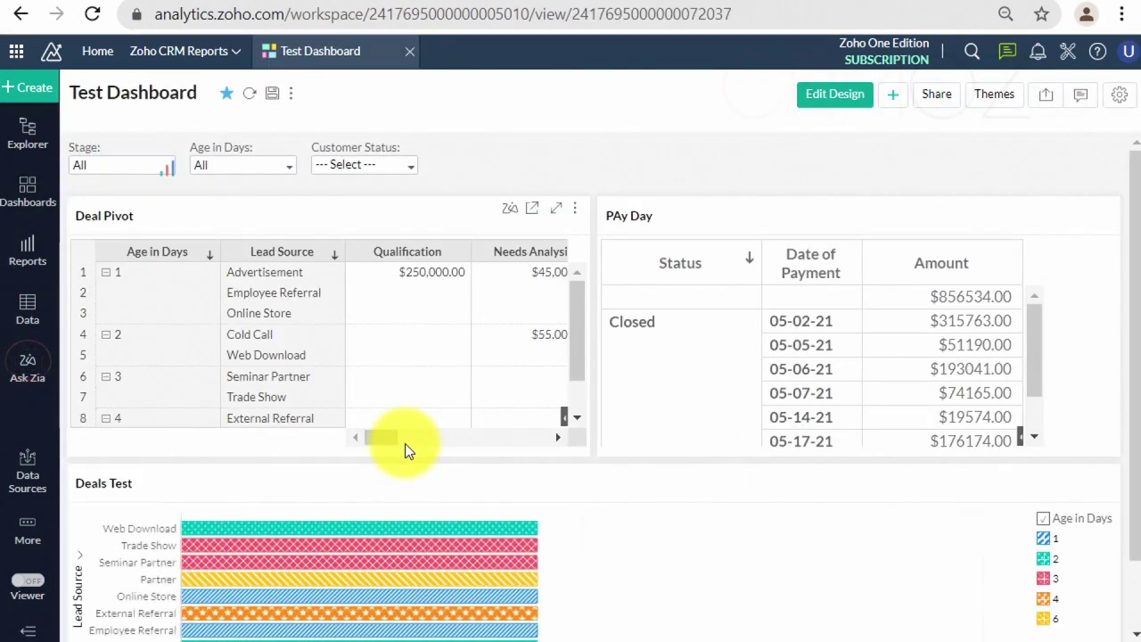
- Start a dial-chart KPI widget using the summed deal Amount as its data column
click(838, 98)
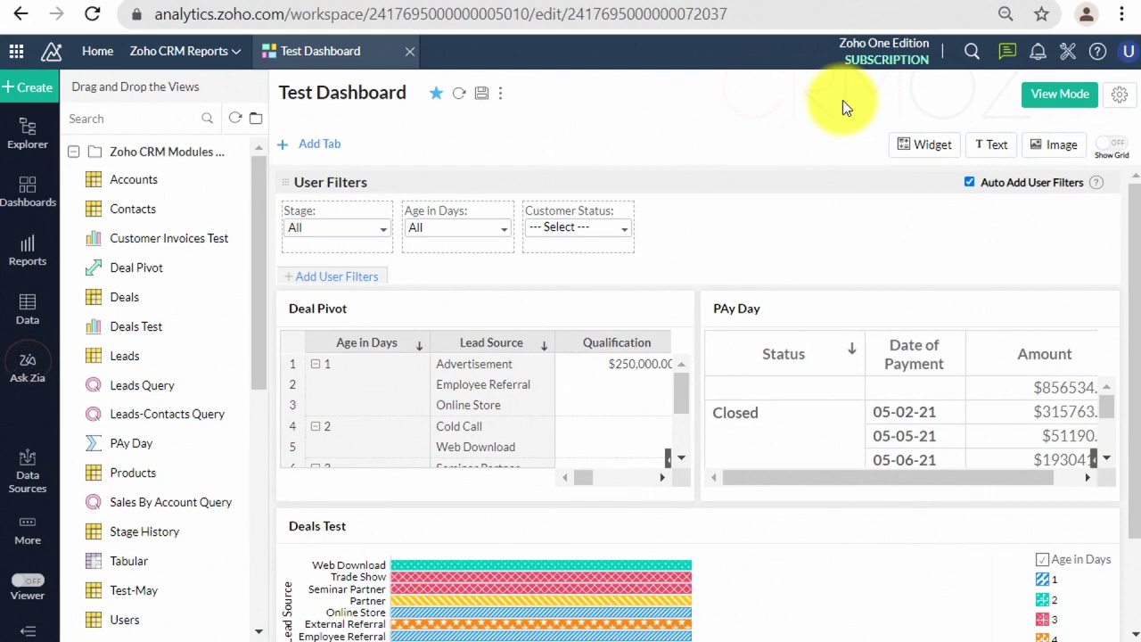
click(929, 153)
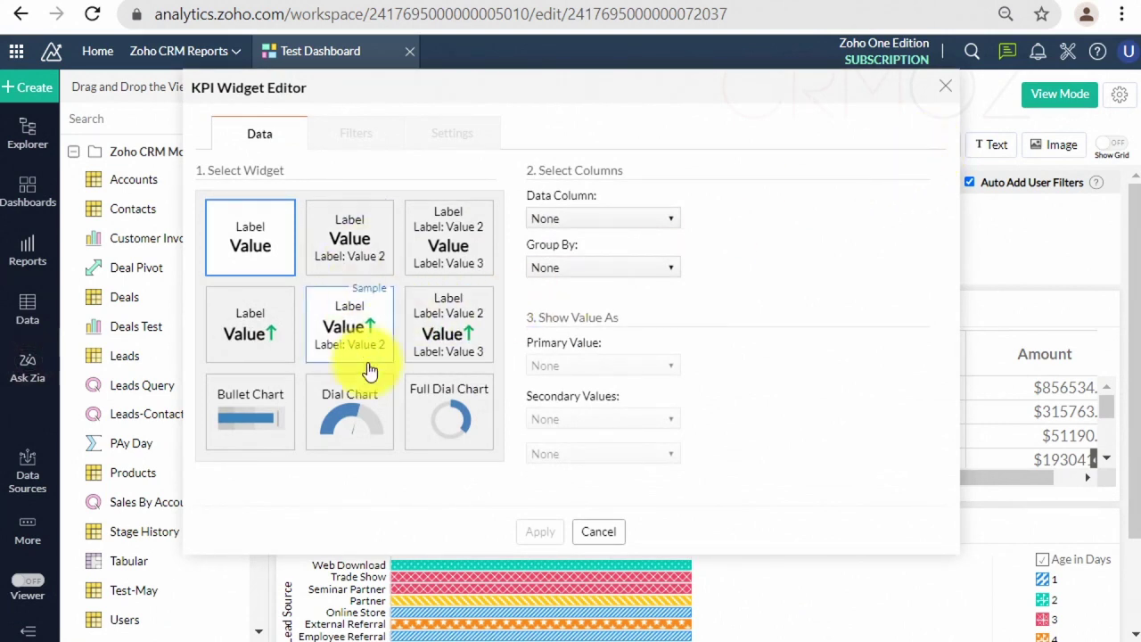
click(352, 406)
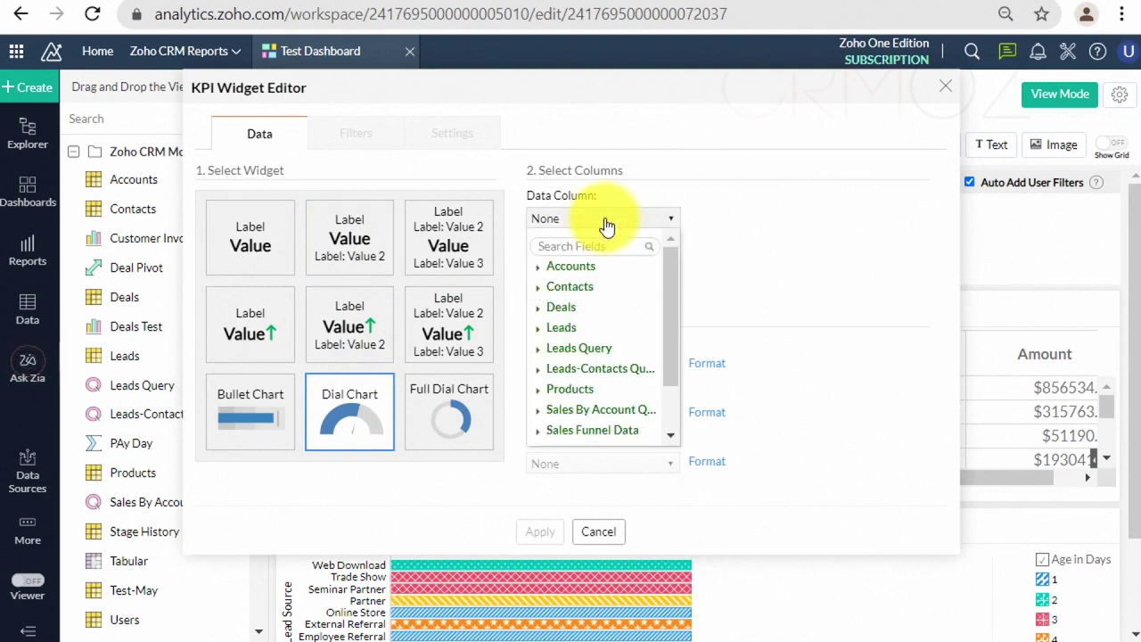
click(556, 308)
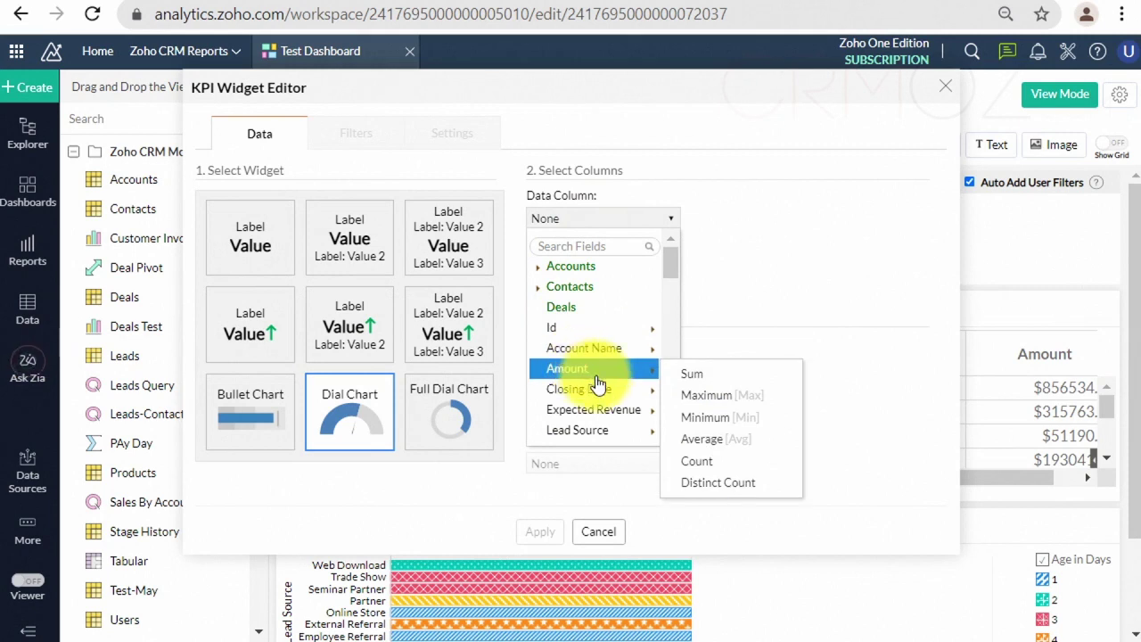
mouse_move(603, 396)
scroll(602, 396, down, 2)
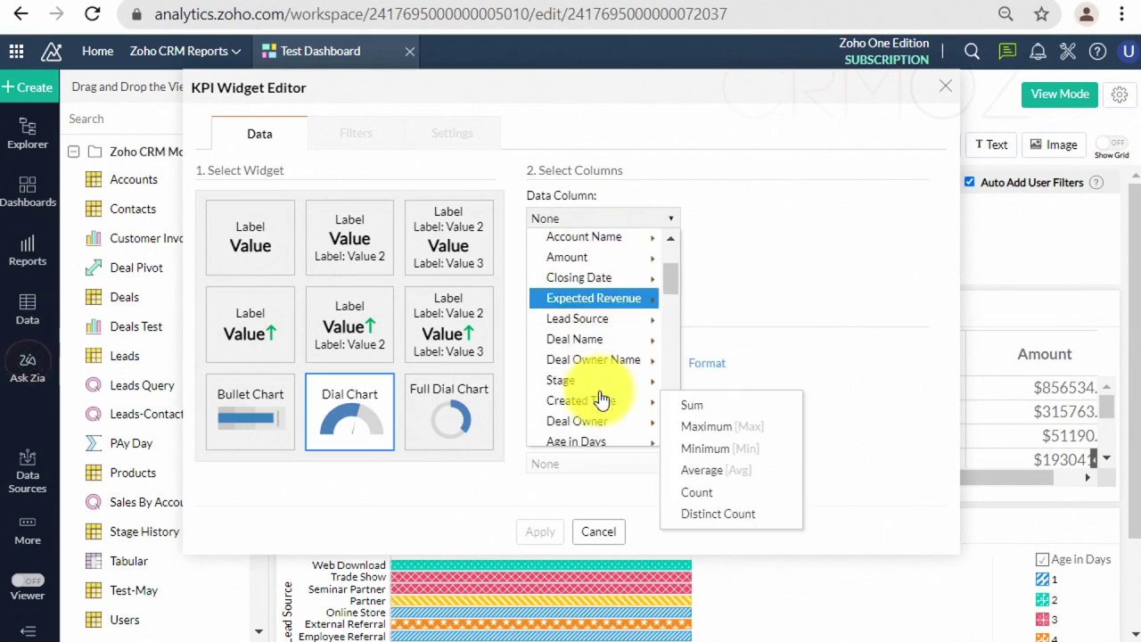
click(575, 259)
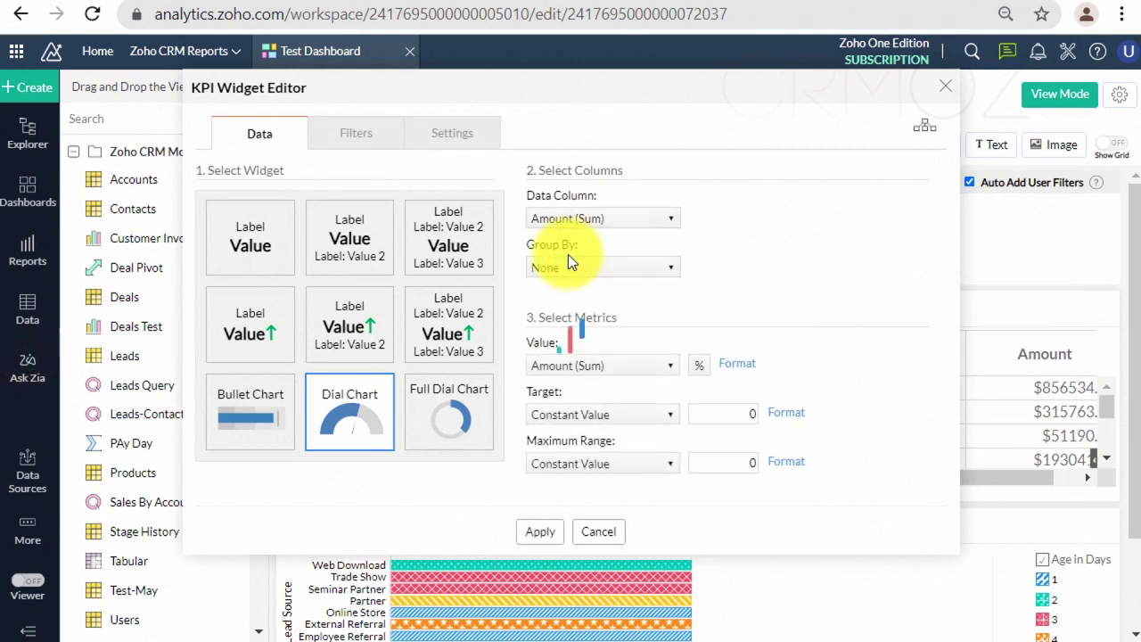
- Group the dial by Stage, apply it, and reposition the PAy Day widget
click(676, 276)
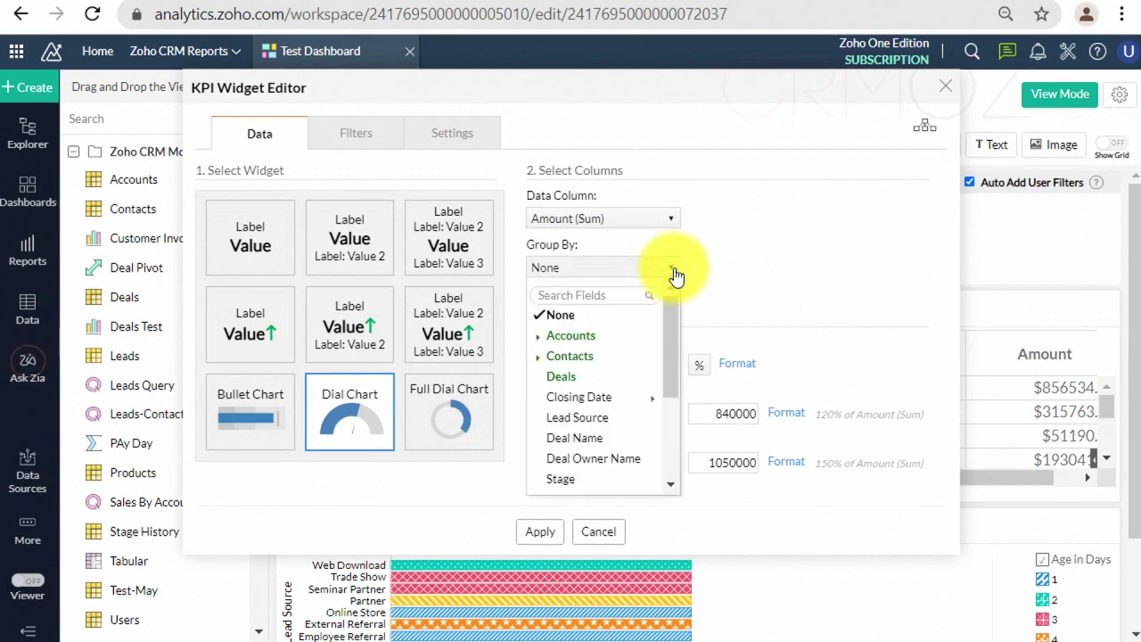
mouse_move(593, 399)
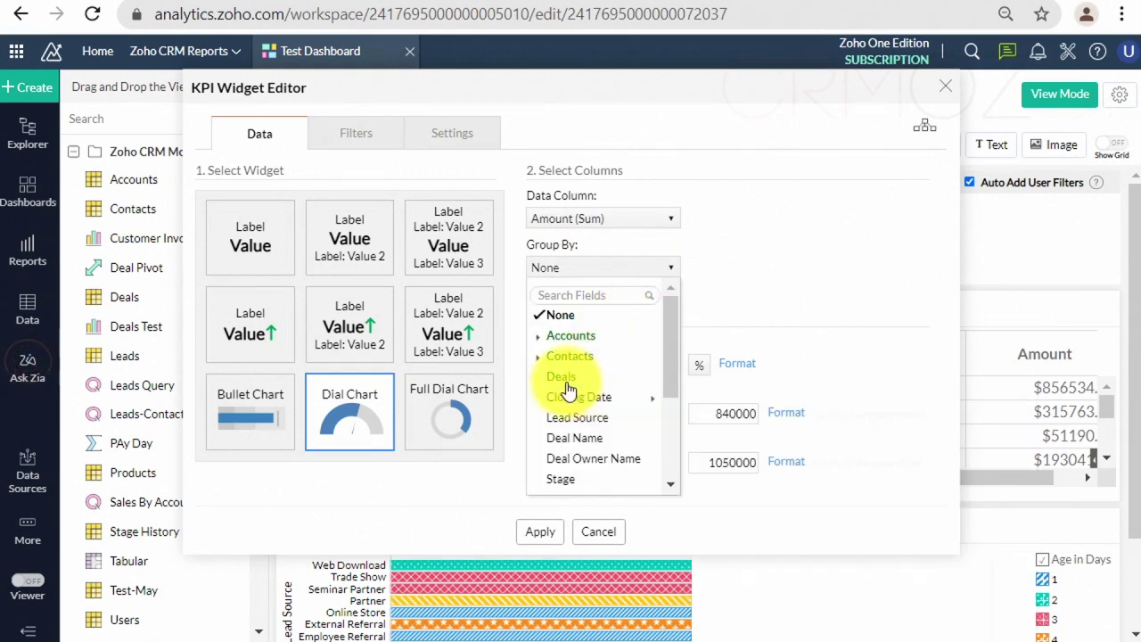
click(556, 381)
click(556, 382)
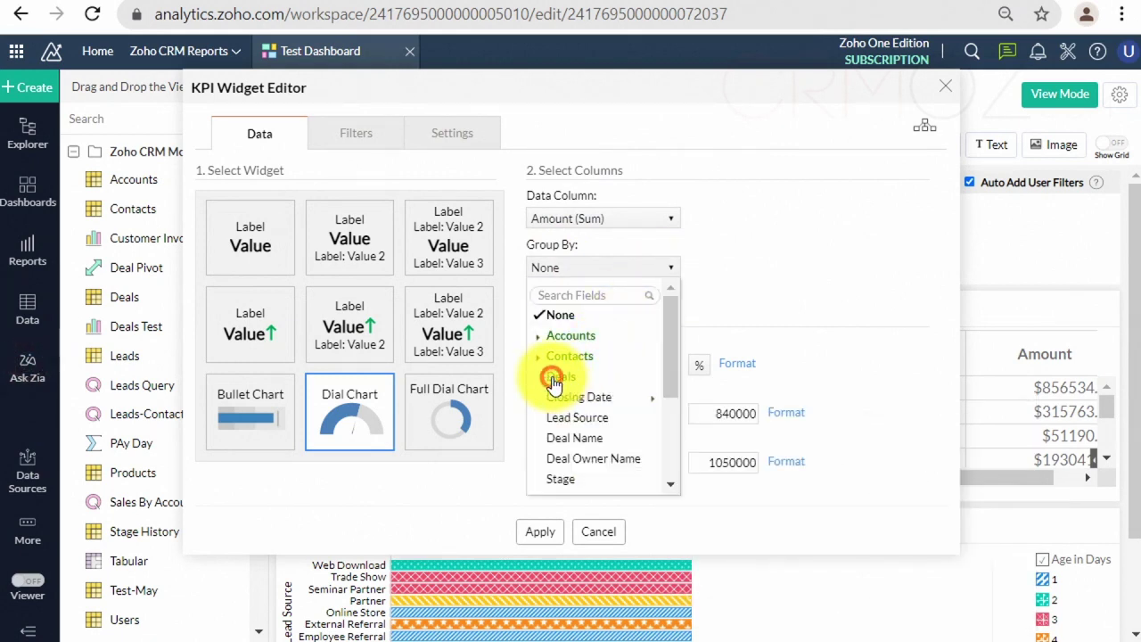
scroll(585, 468, down, 2)
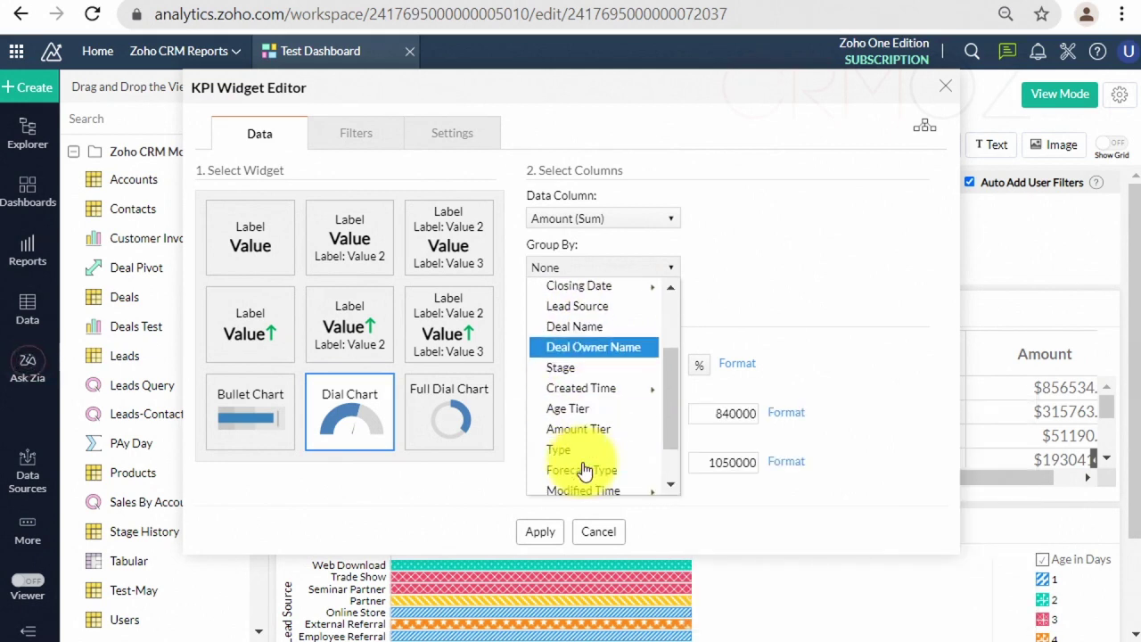
click(560, 369)
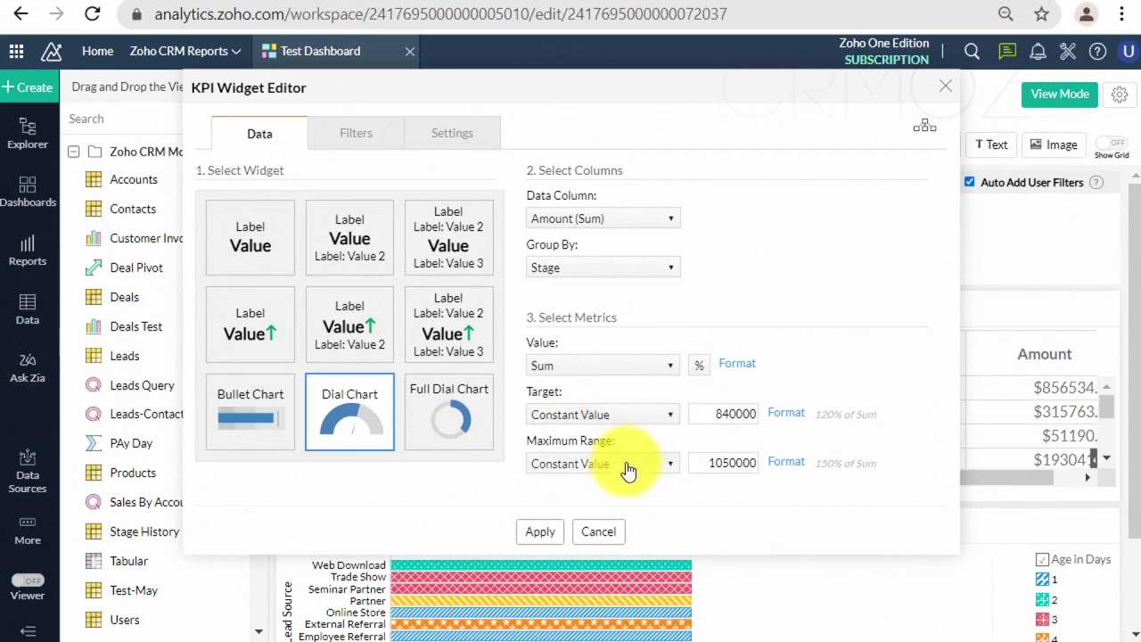
click(543, 539)
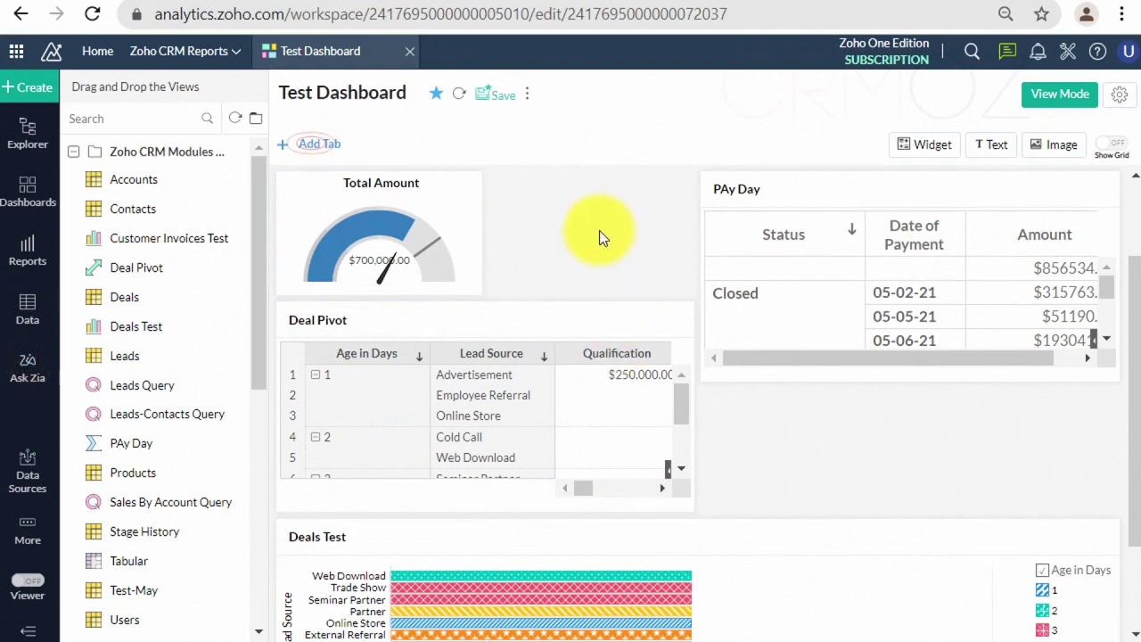
drag(821, 193, 823, 331)
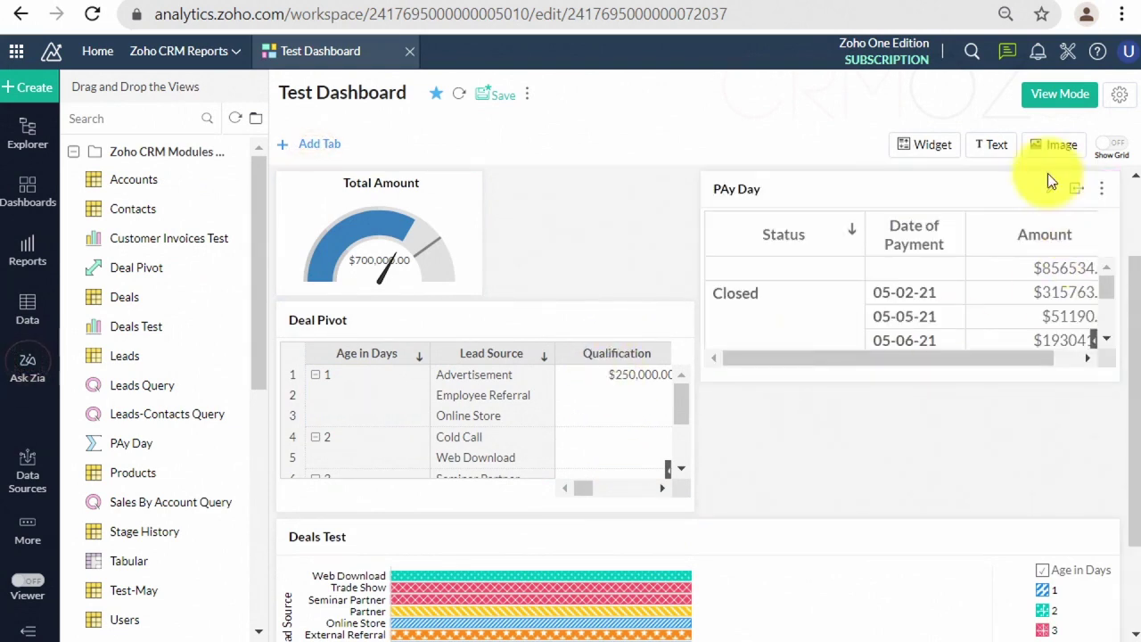
click(933, 153)
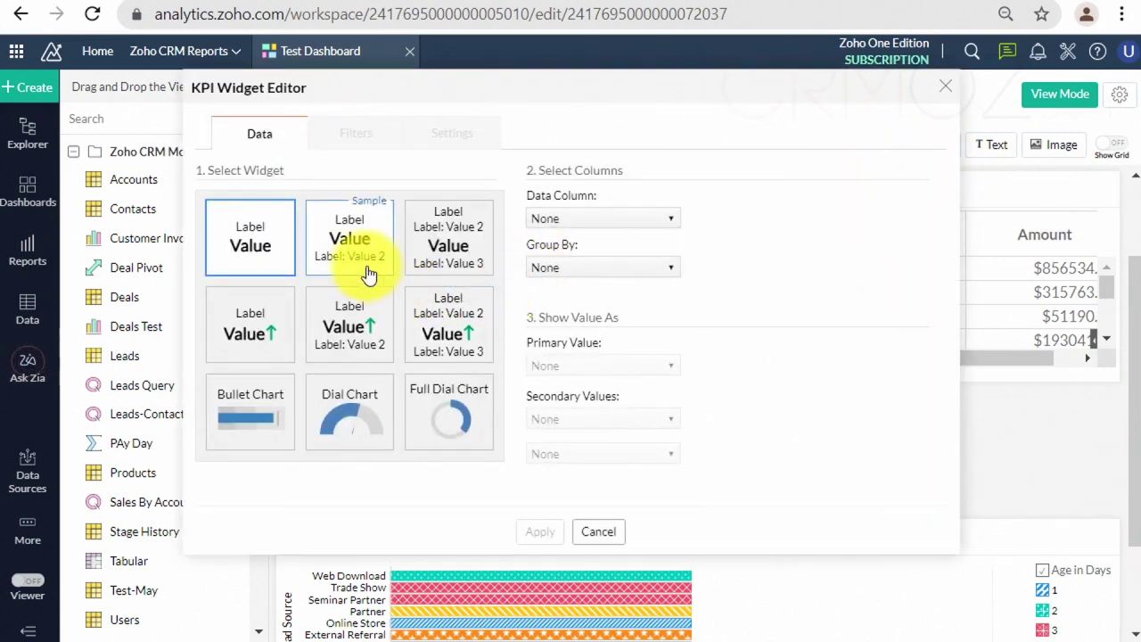
- Choose the comparison-arrow KPI style with Leads Id as the data column
click(354, 336)
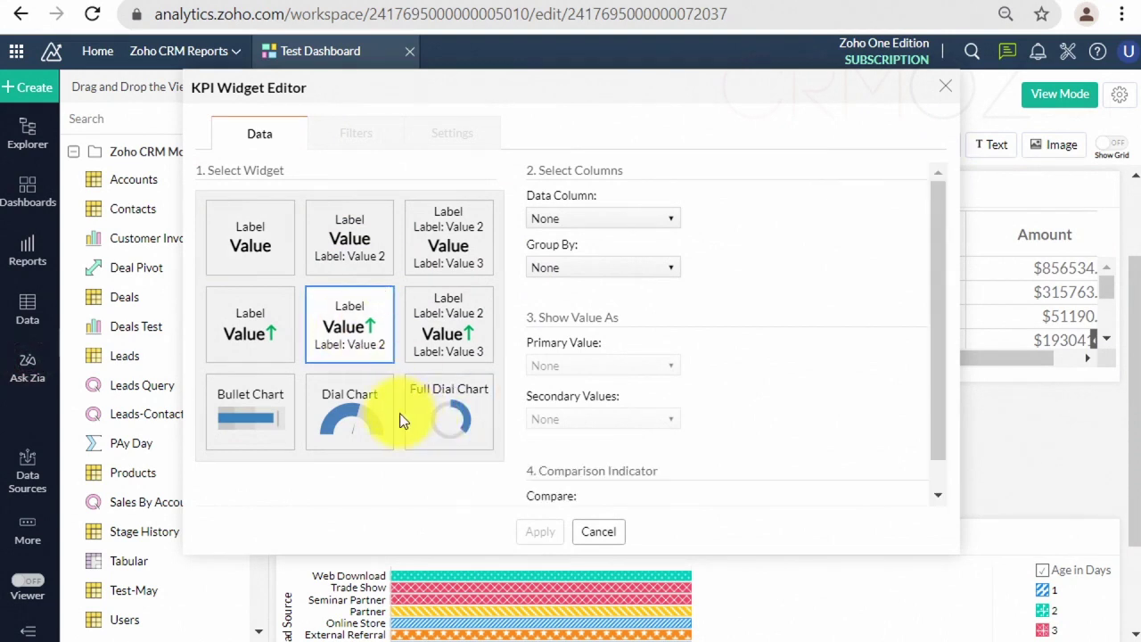
click(607, 222)
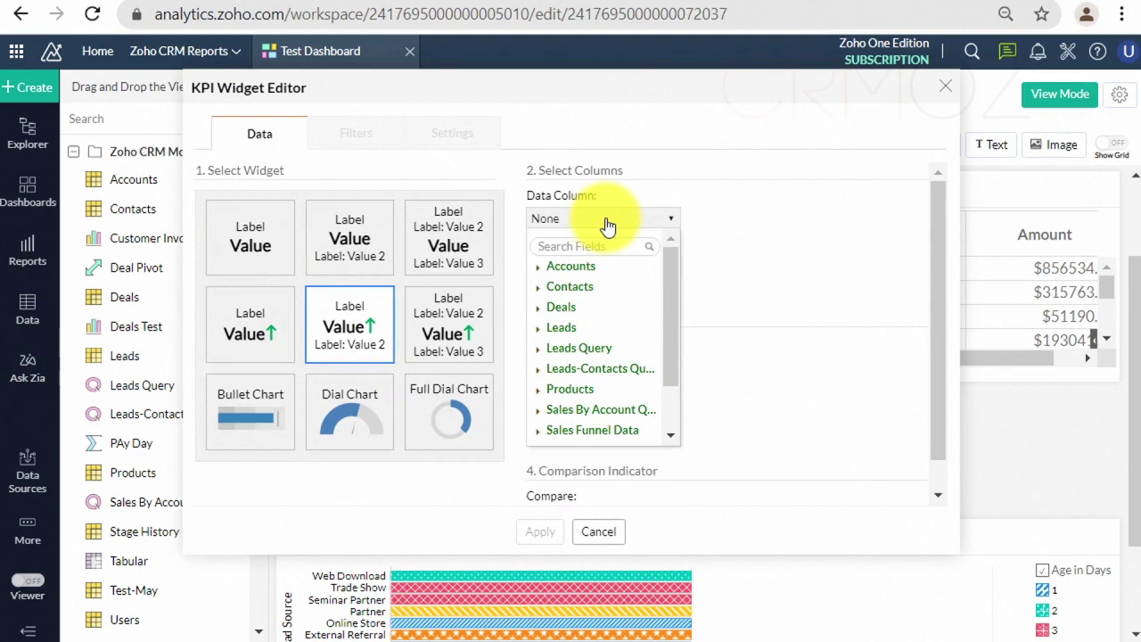
click(540, 328)
scroll(604, 356, down, 3)
mouse_move(604, 361)
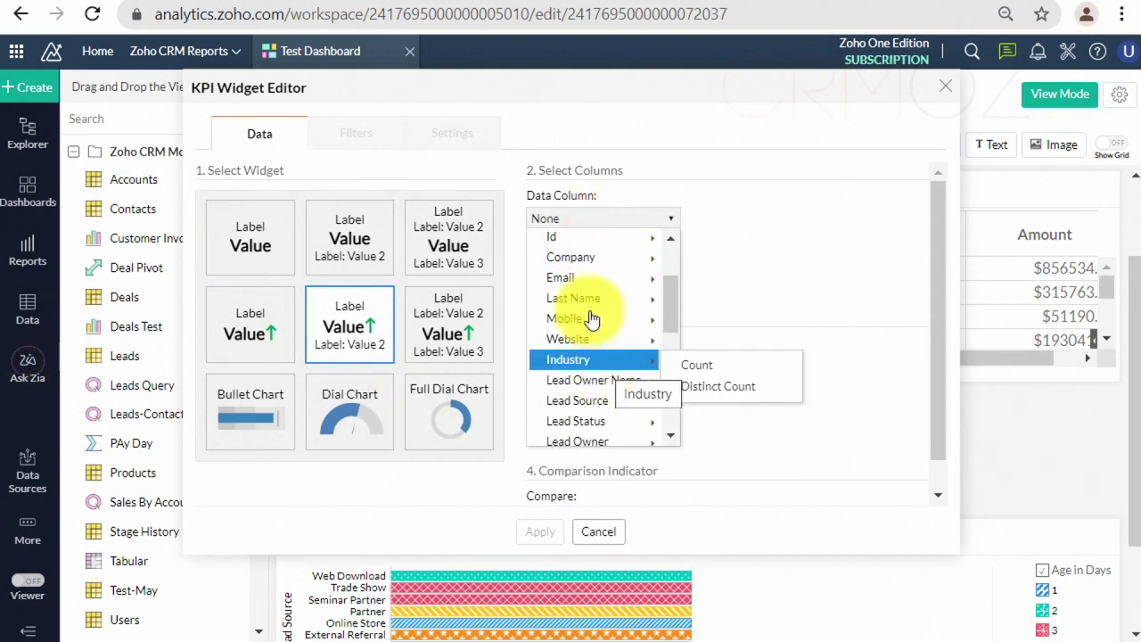
click(552, 238)
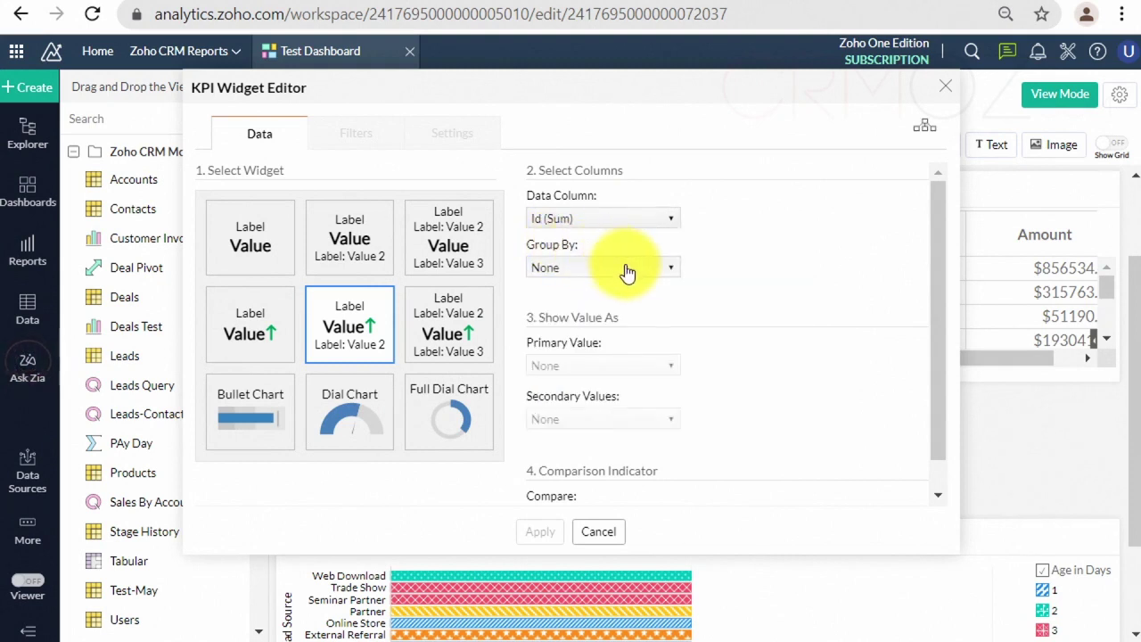
click(637, 221)
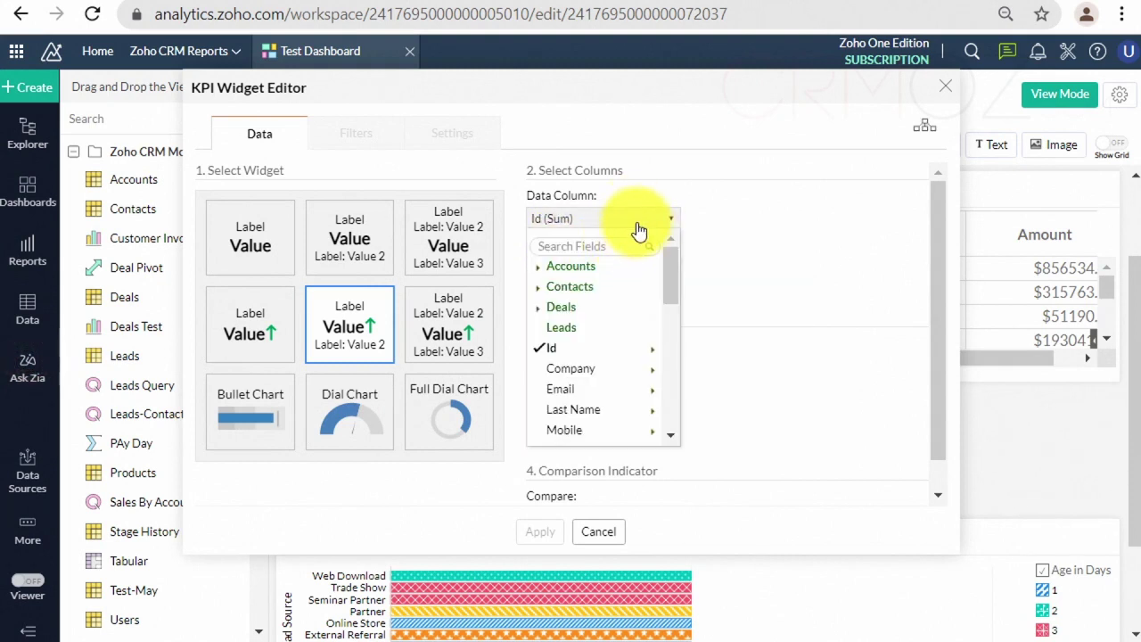
mouse_move(603, 375)
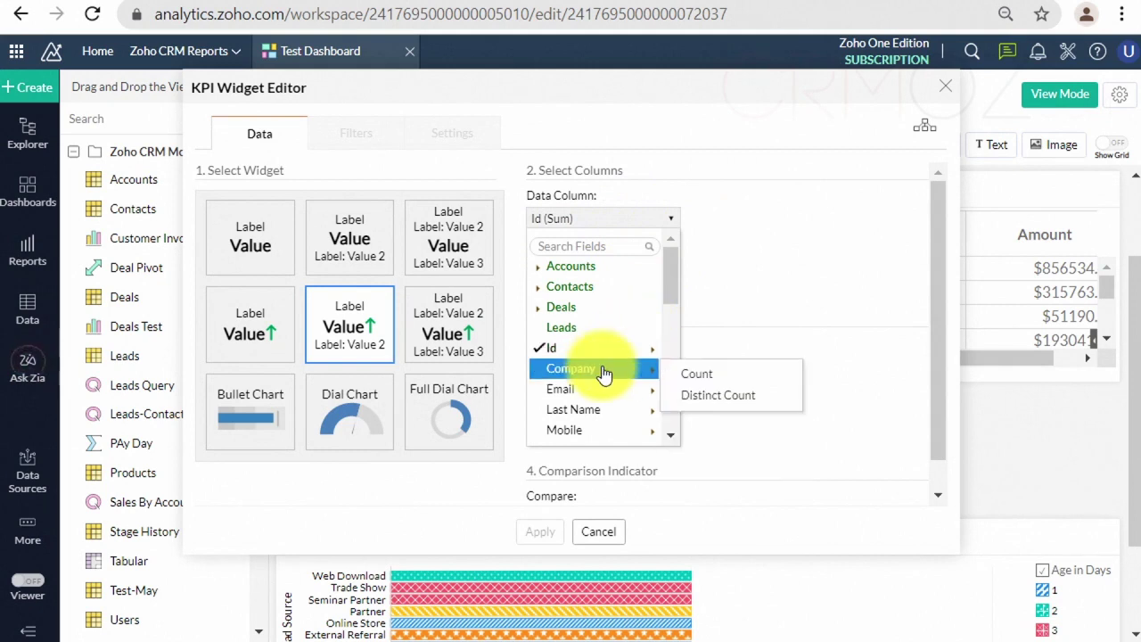
click(709, 344)
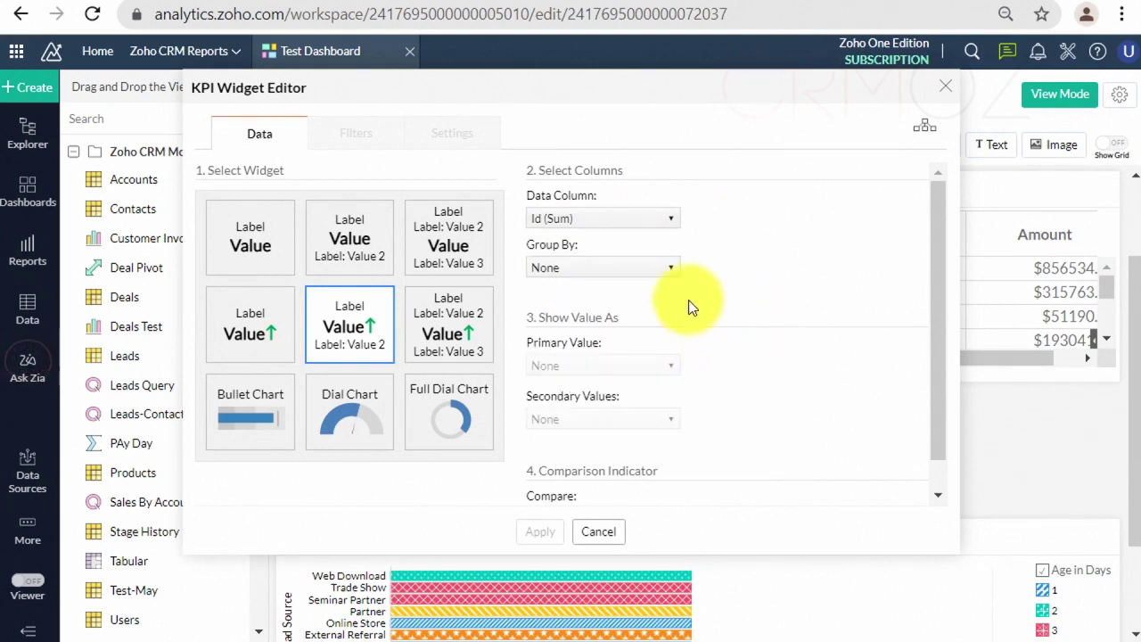
- Group by Created Time year and change the data column to Count of Leads Id
click(624, 267)
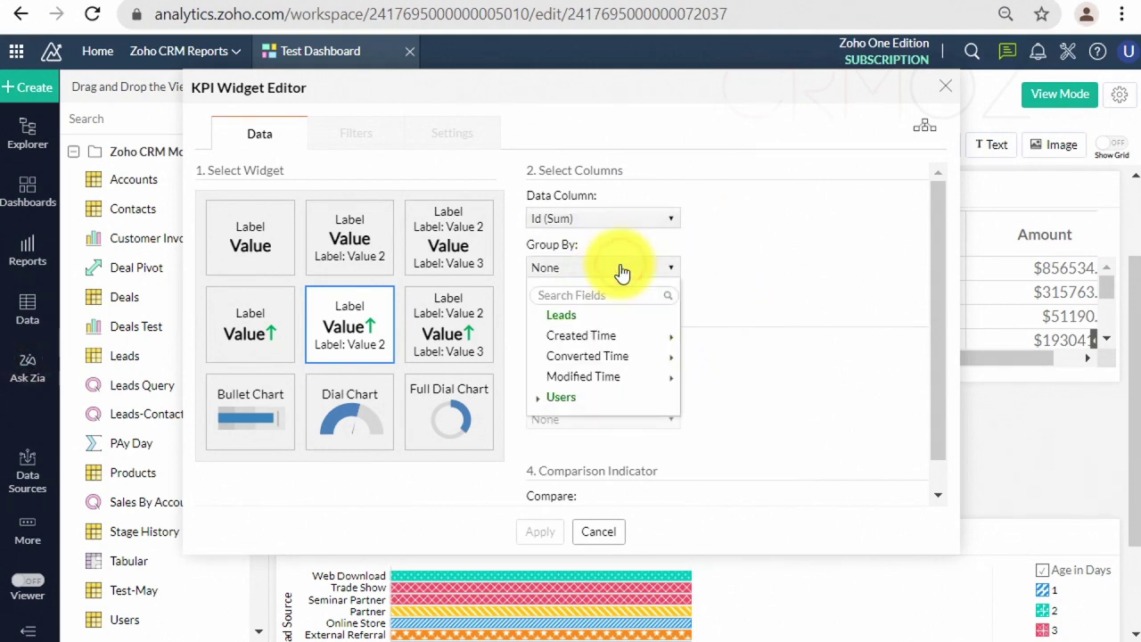
mouse_move(568, 385)
mouse_move(568, 365)
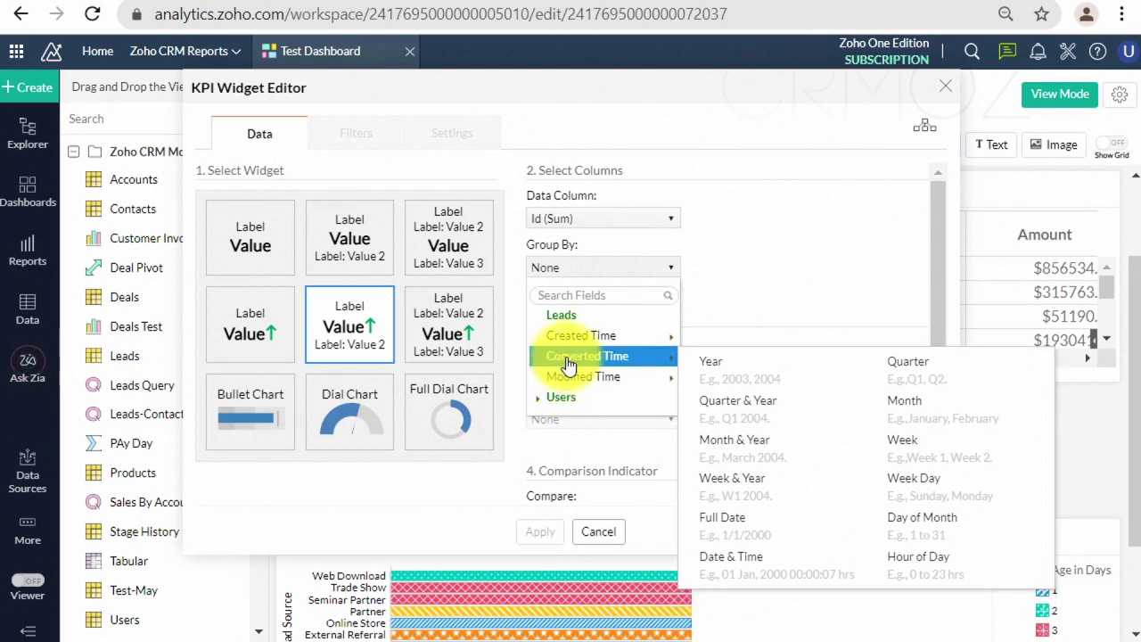
mouse_move(565, 341)
click(711, 342)
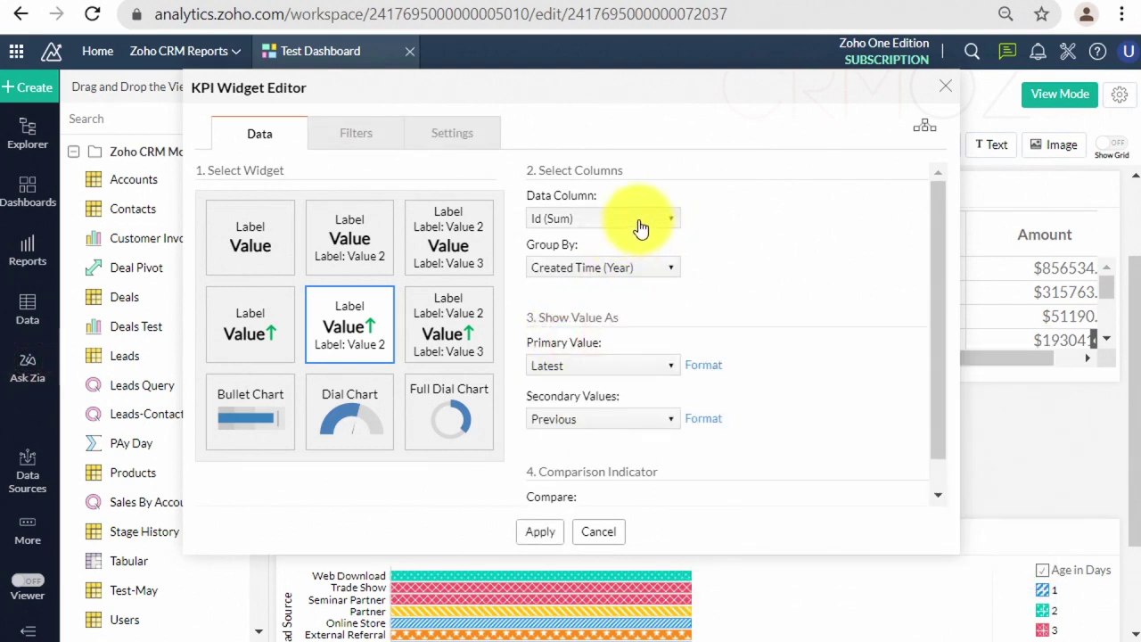
click(642, 223)
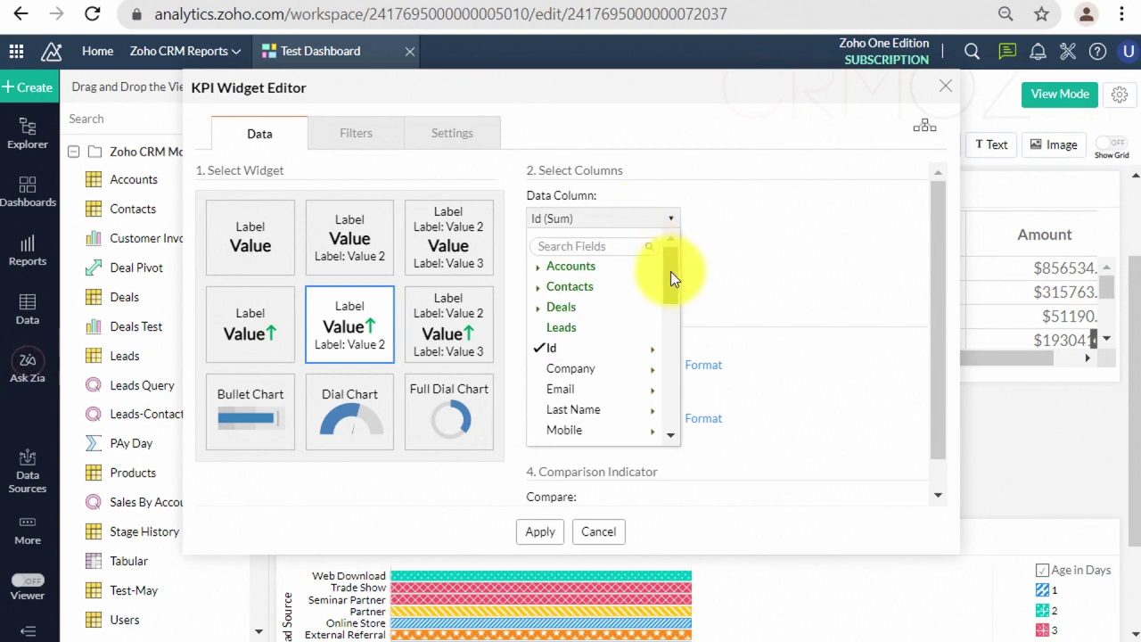
drag(670, 272, 683, 327)
mouse_move(607, 323)
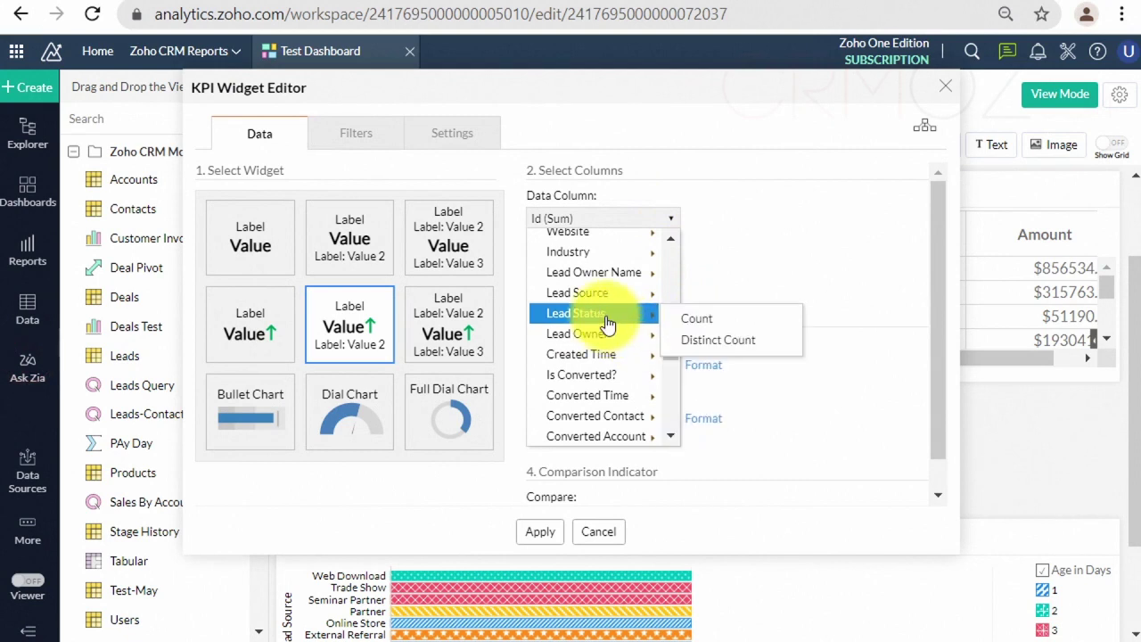
scroll(607, 294, up, 5)
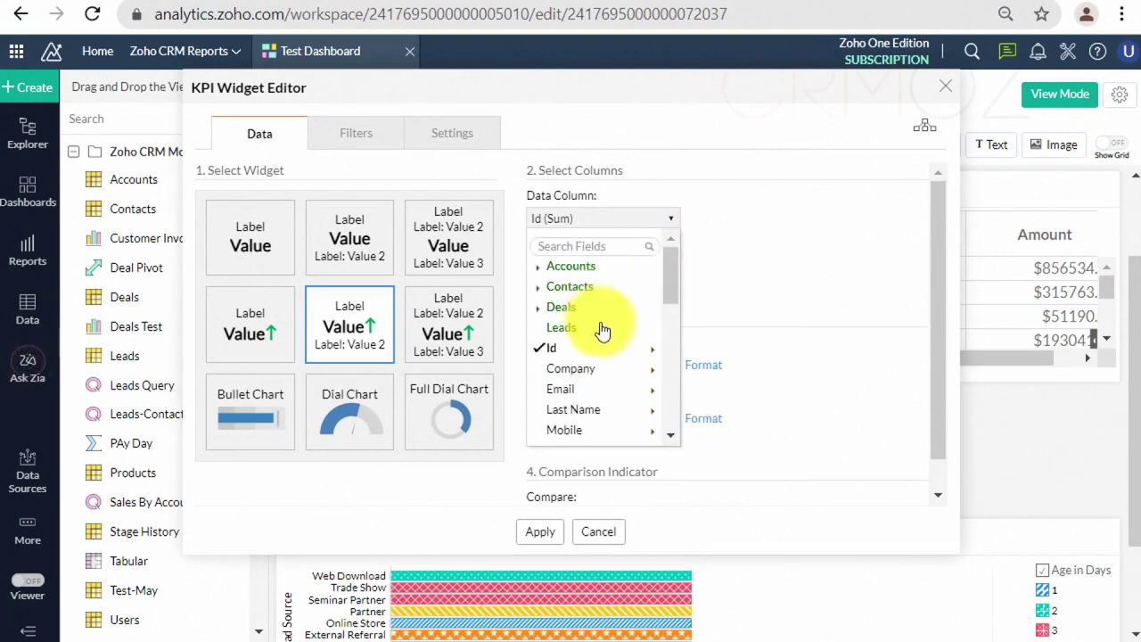
mouse_move(593, 353)
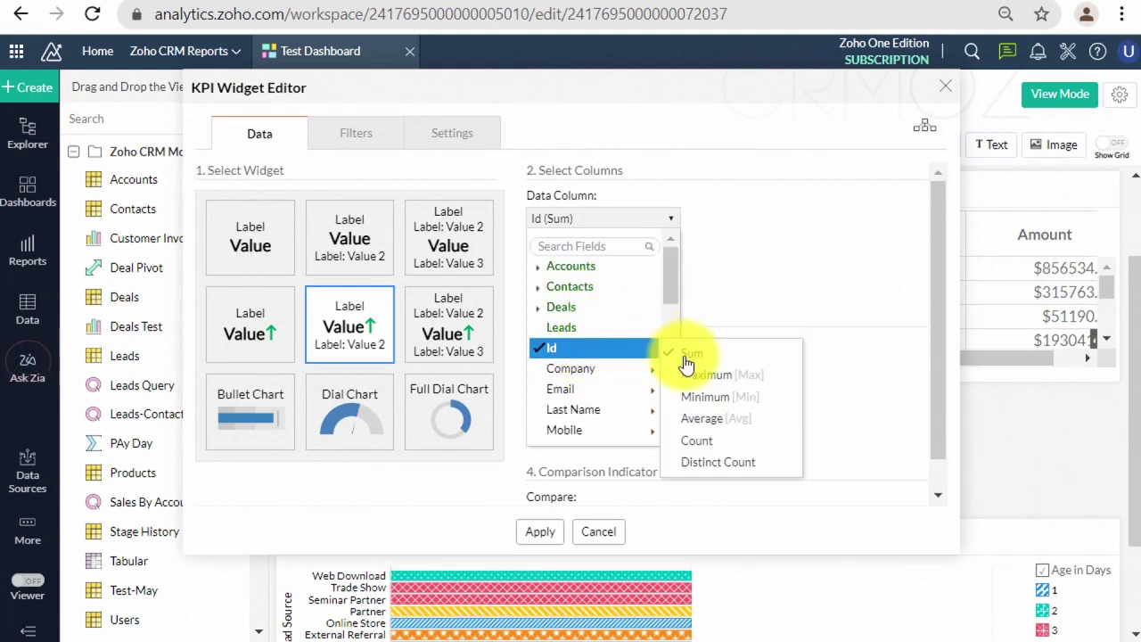
click(691, 441)
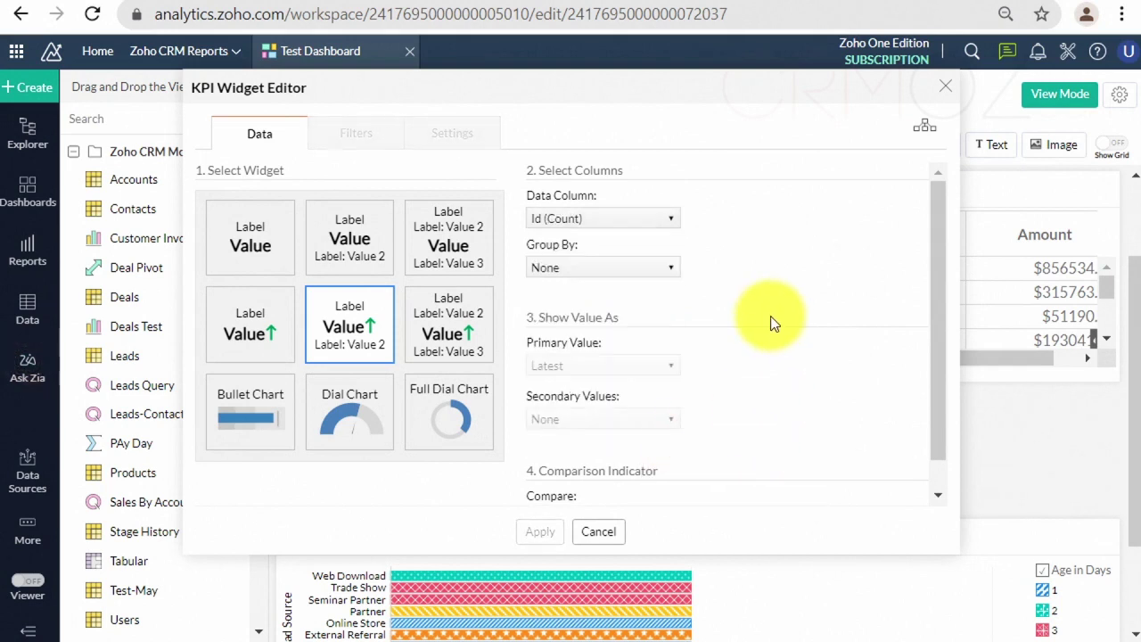
- Confirm Created Time (Year) grouping and apply the KPI widget
scroll(732, 303, down, 1)
click(666, 237)
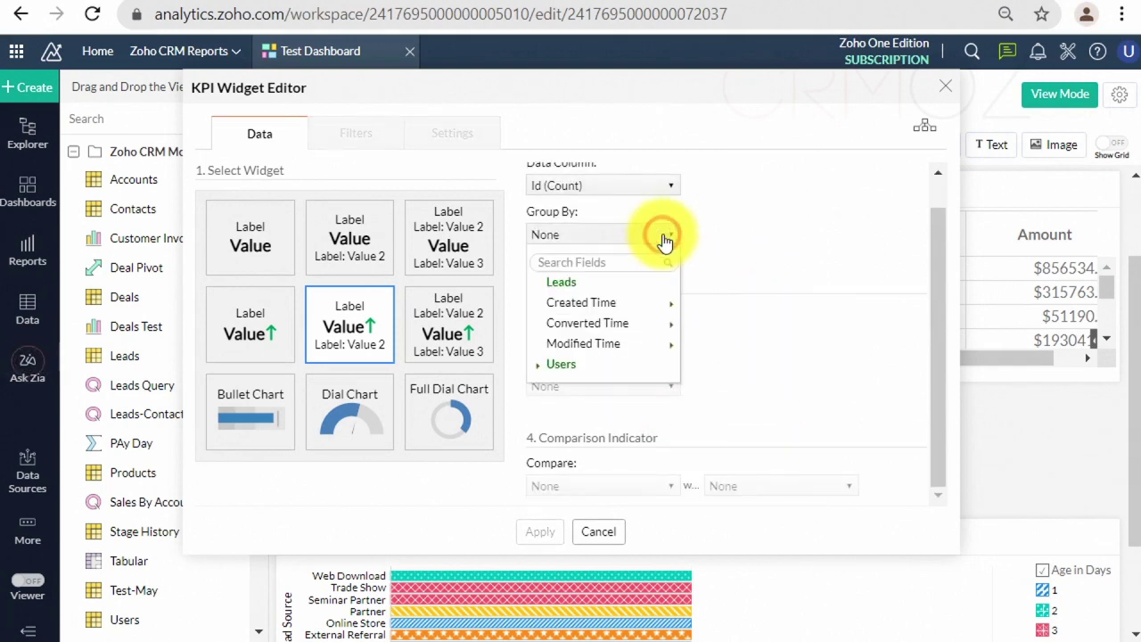
mouse_move(597, 312)
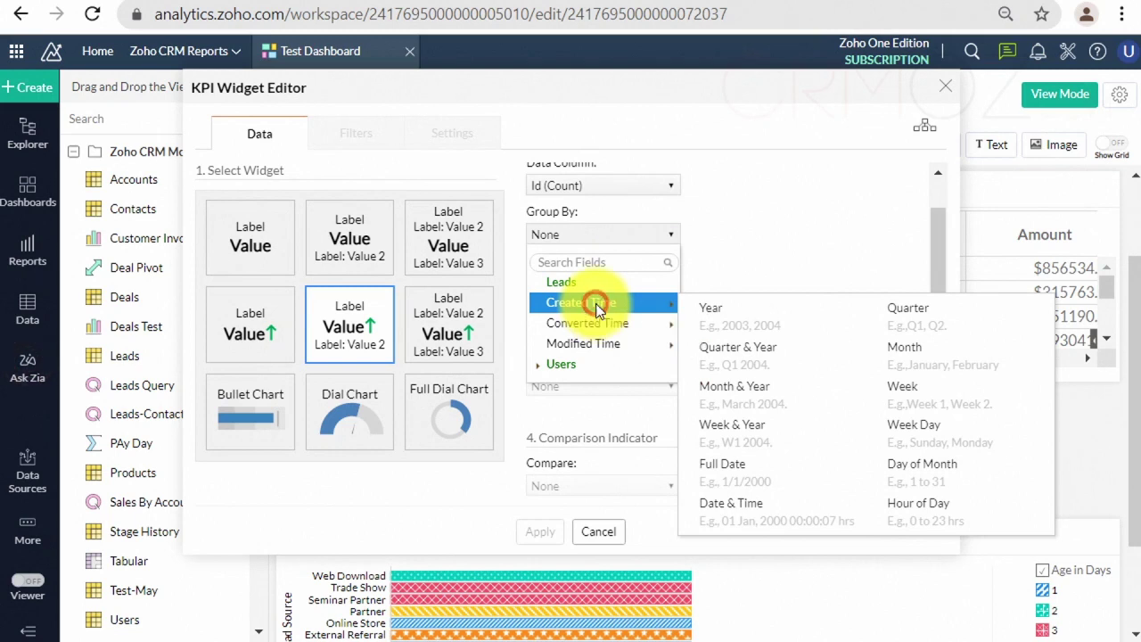
click(718, 308)
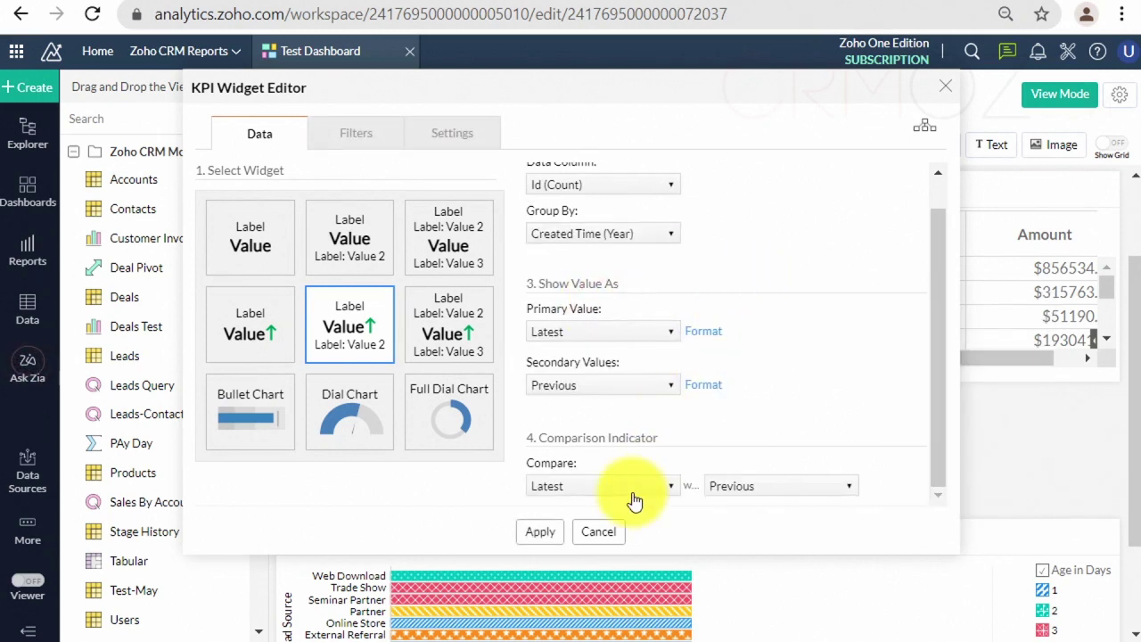
click(546, 533)
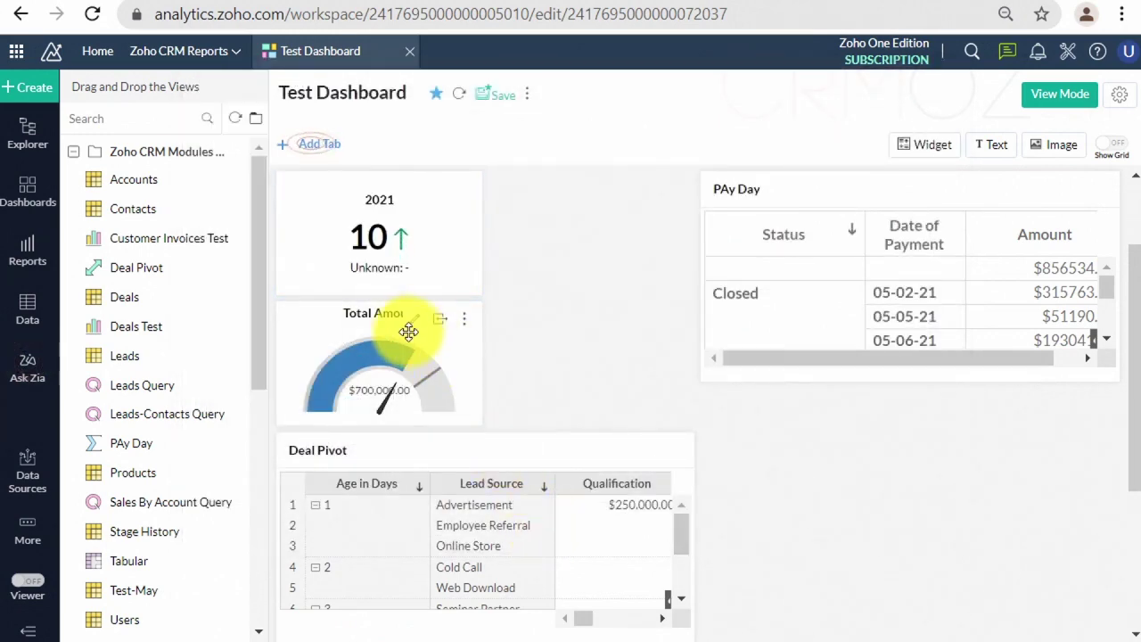
- Move the Total Amount gauge beside the KPI and PAy Day beside Deal Pivot
drag(376, 314, 588, 147)
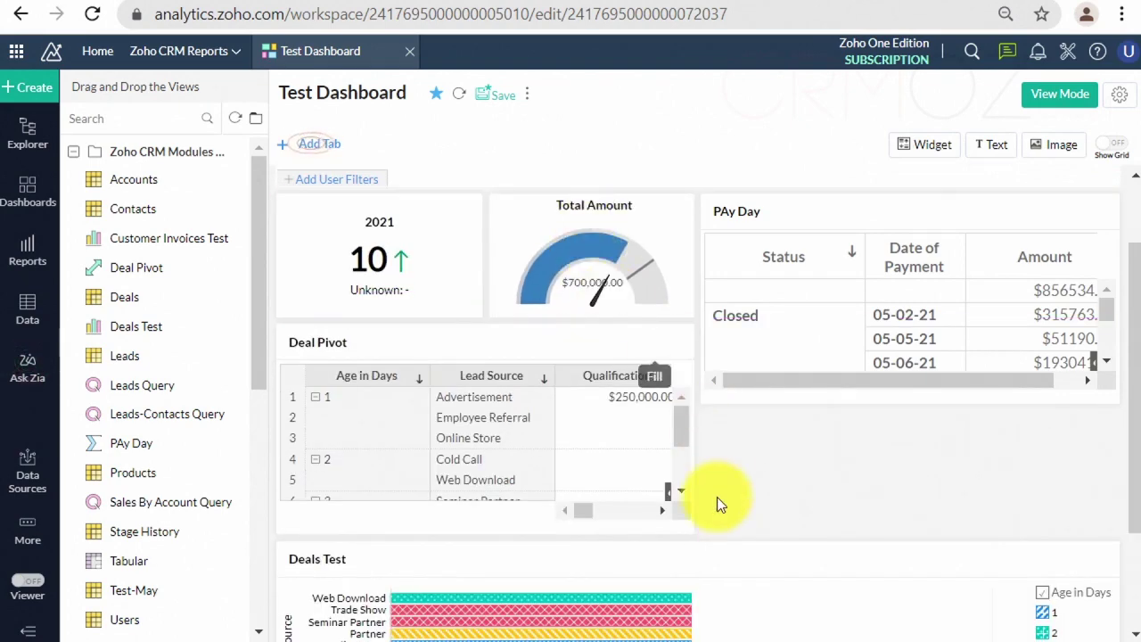
drag(734, 561, 749, 336)
drag(810, 213, 817, 564)
scroll(924, 345, down, 1)
scroll(924, 345, down, 1)
scroll(922, 348, up, 3)
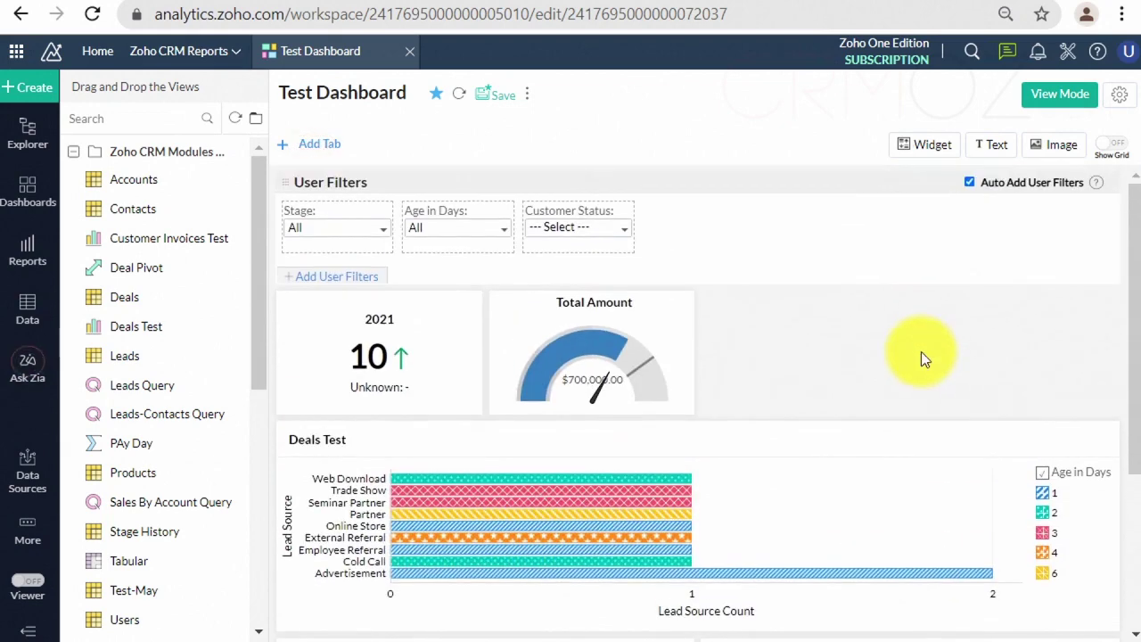
click(995, 148)
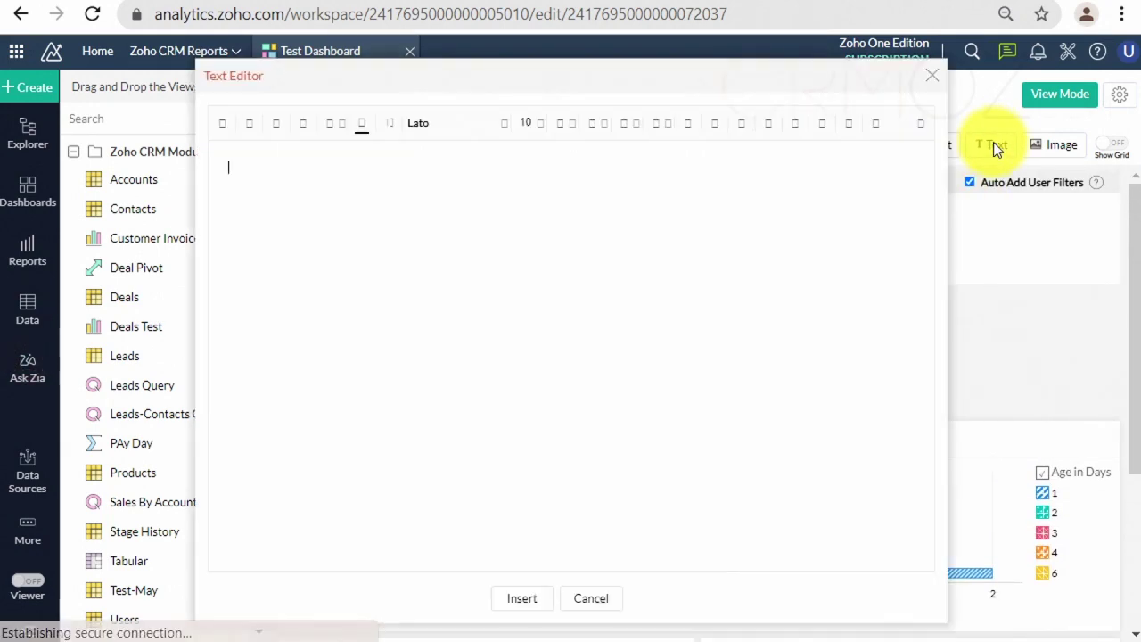
- Insert a CRMOZ text widget and move it up below the KPI and gauge row
click(338, 229)
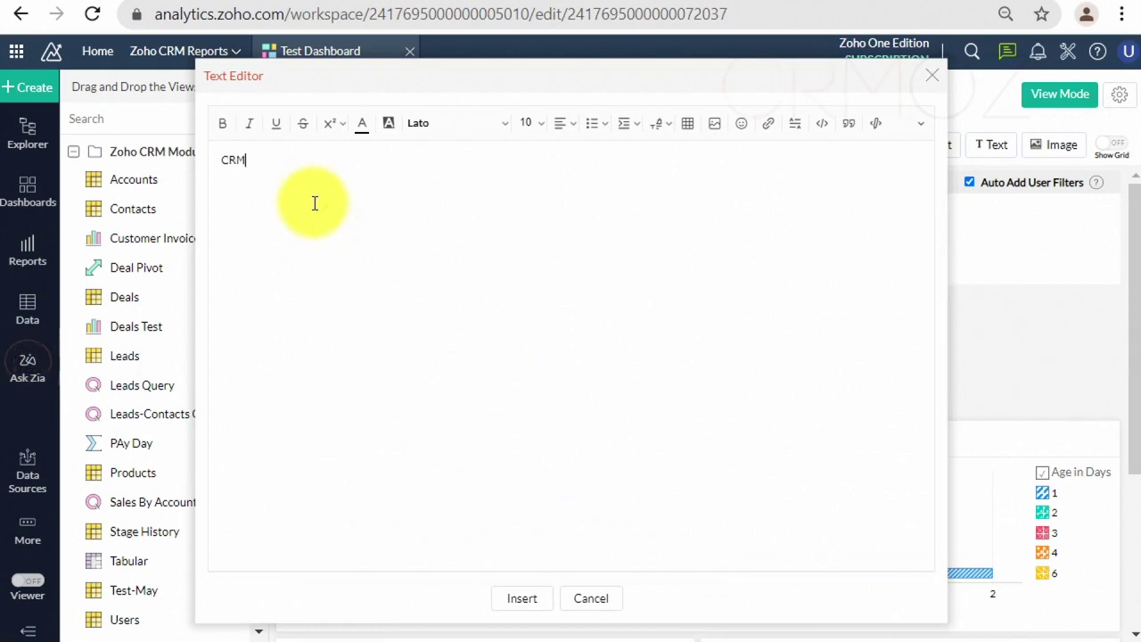
drag(299, 166, 191, 166)
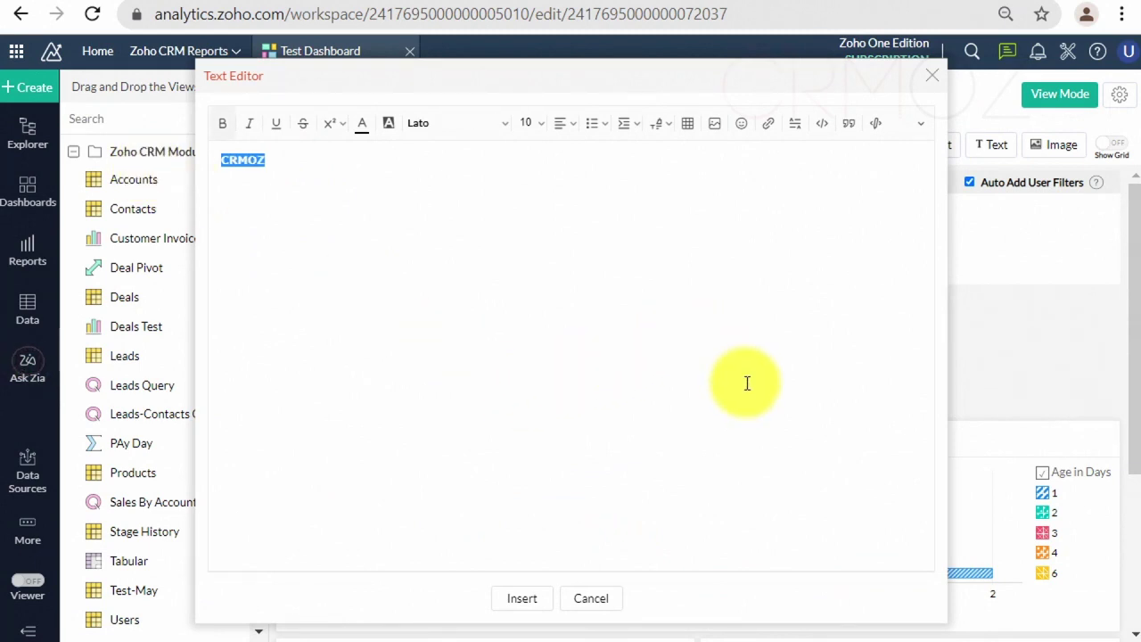
click(534, 607)
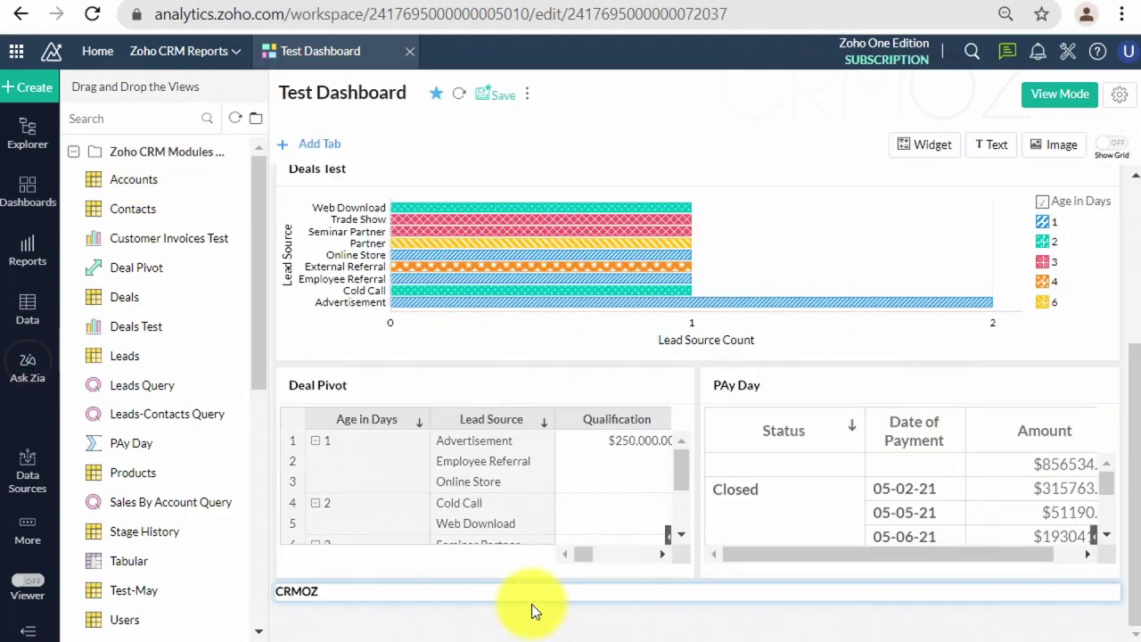
scroll(612, 400, up, 5)
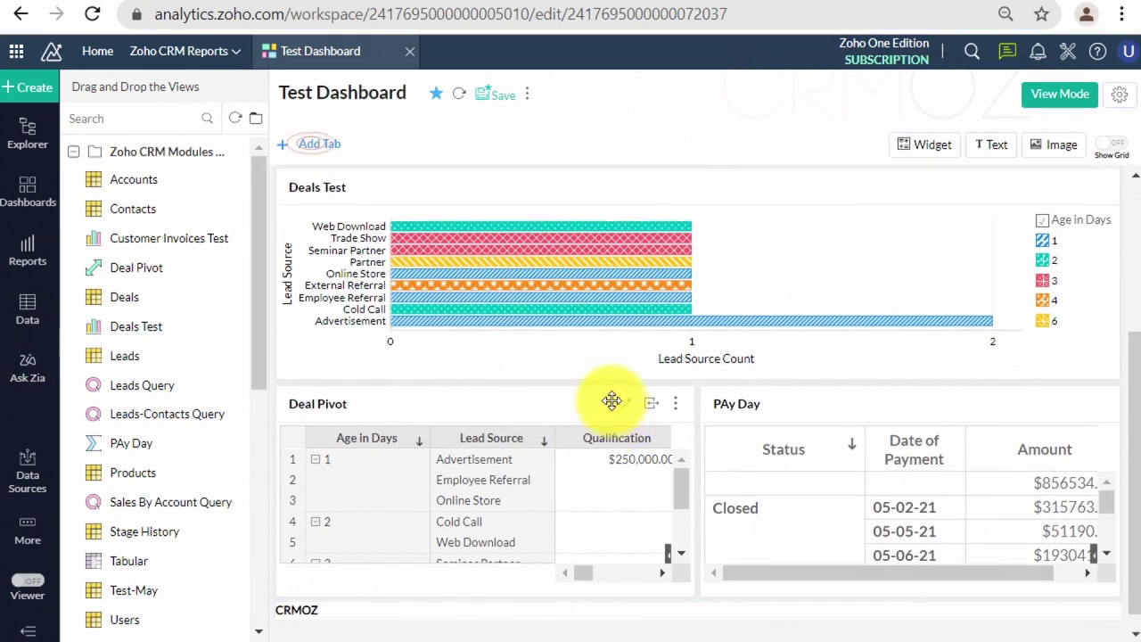
scroll(612, 404, down, 3)
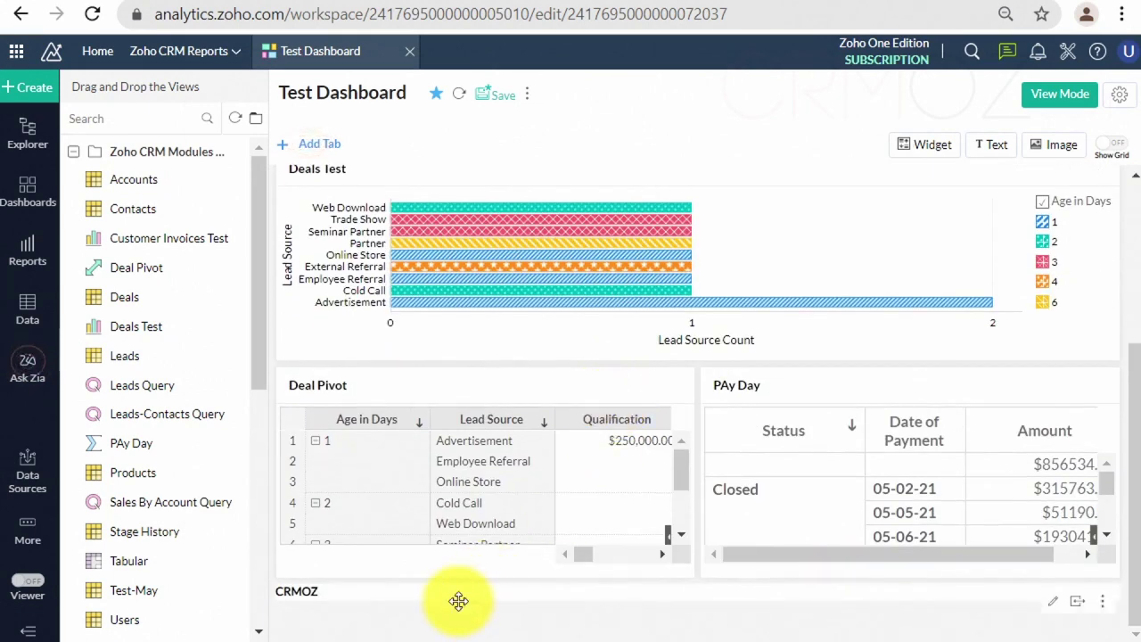
drag(454, 595, 437, 273)
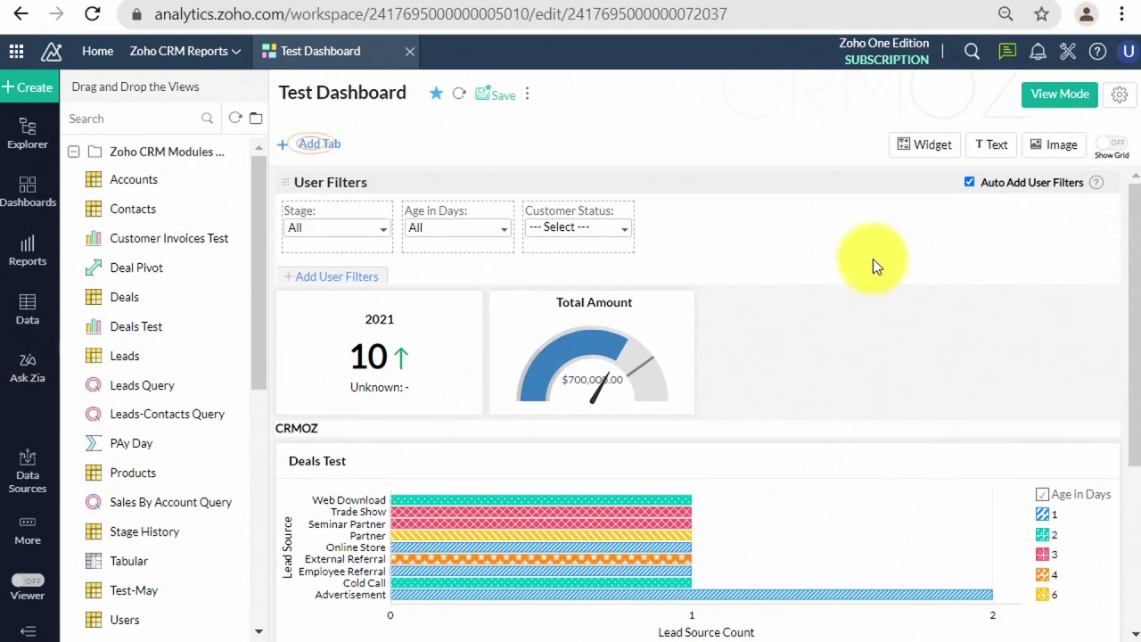
- Create an arrow three-value KPI widget that counts Lead Source
click(922, 147)
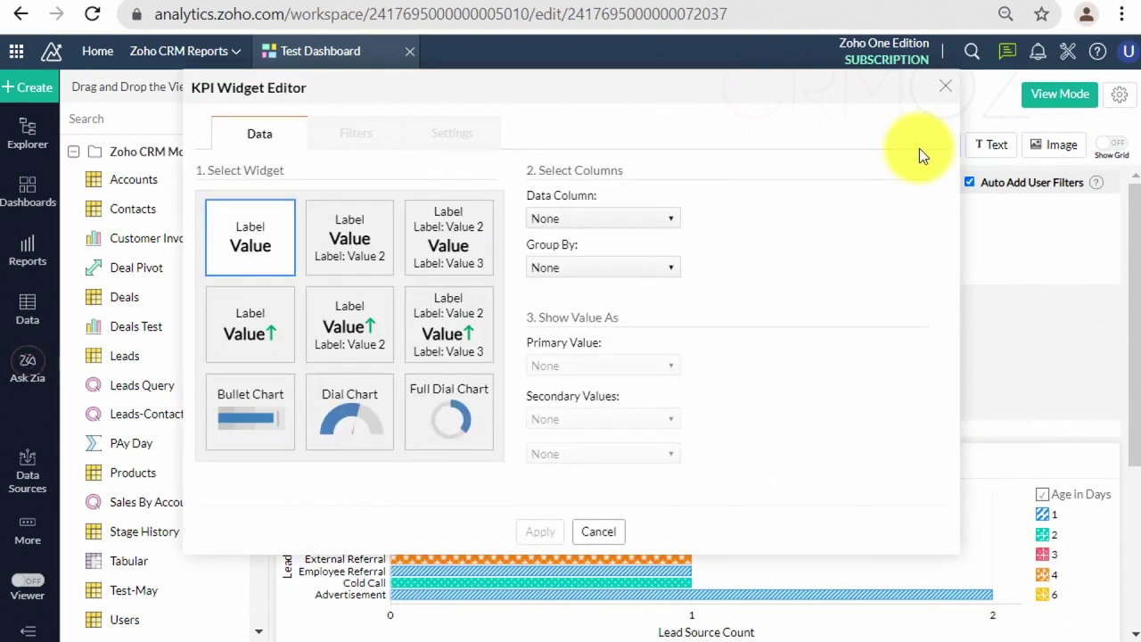
click(445, 323)
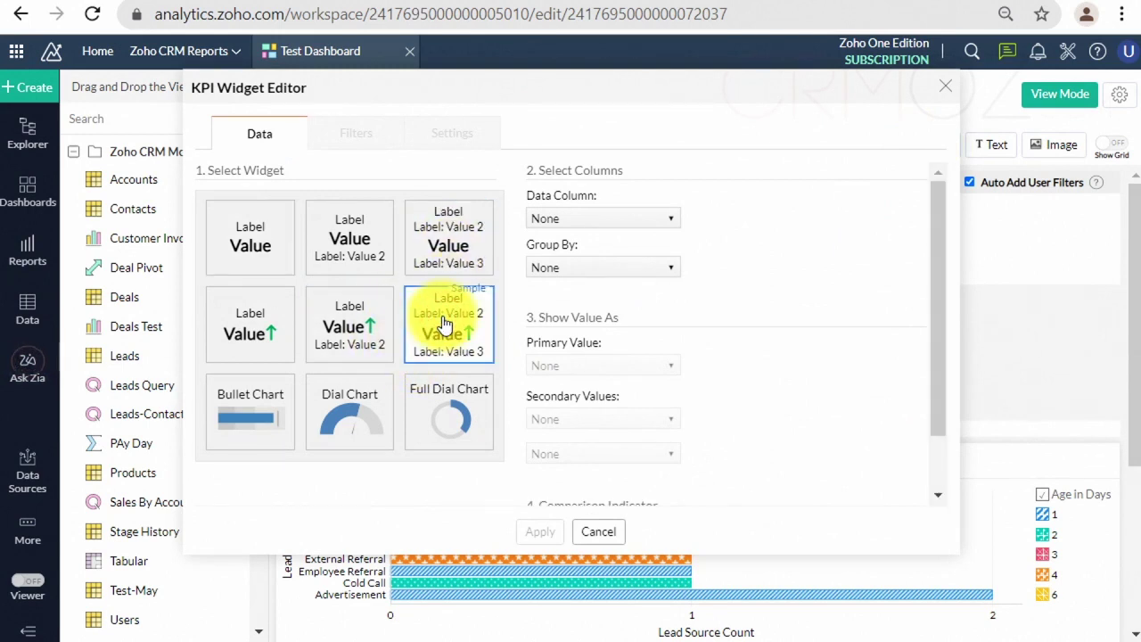
click(675, 223)
click(540, 286)
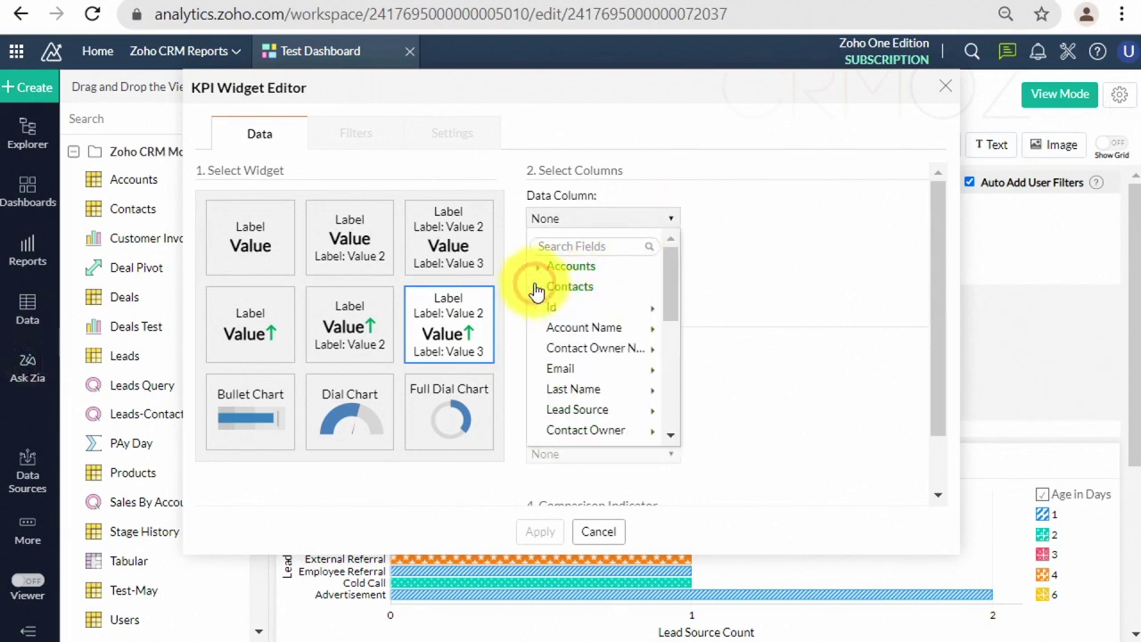
scroll(593, 410, down, 3)
mouse_move(604, 384)
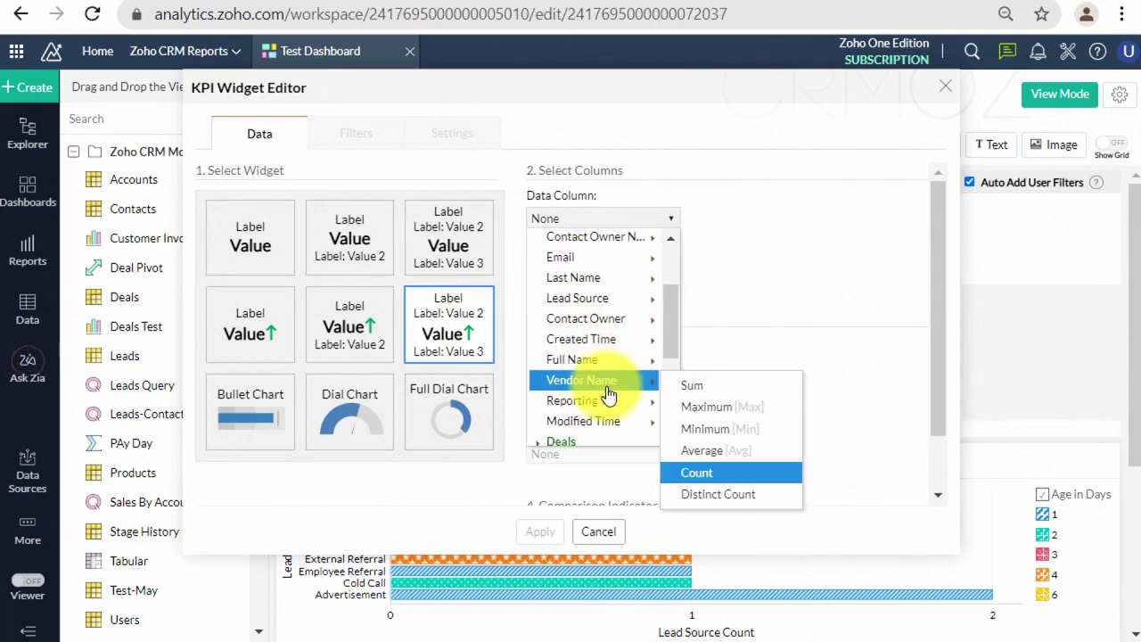
scroll(629, 356, down, 3)
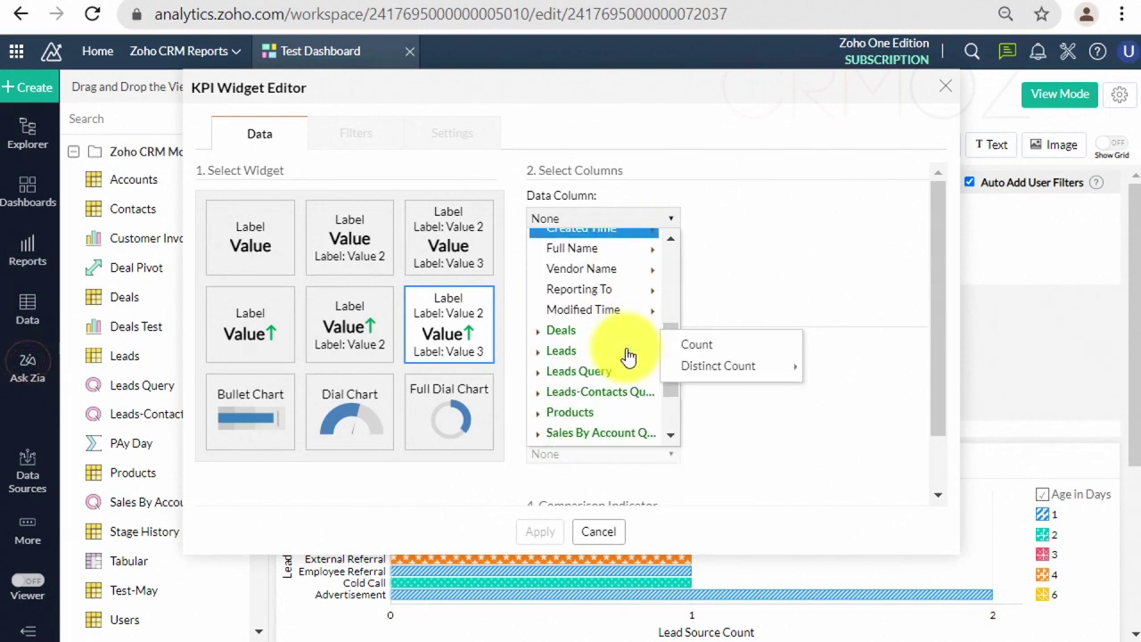
scroll(627, 347, up, 6)
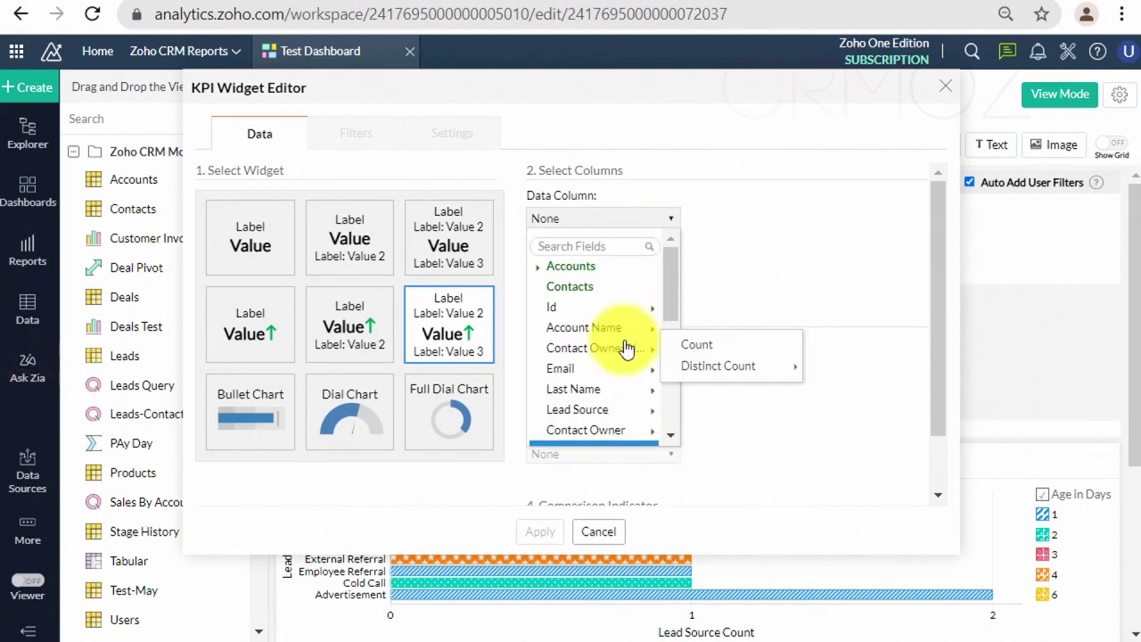
click(624, 410)
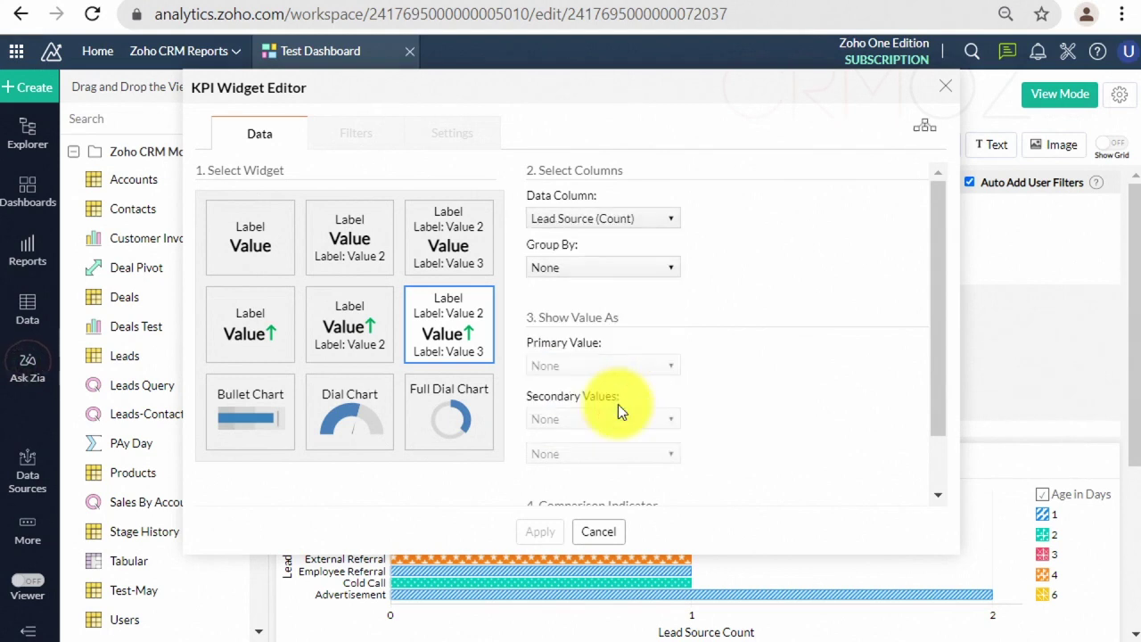
- Group the Lead Source count by Created Time (Year)
click(639, 270)
mouse_move(605, 364)
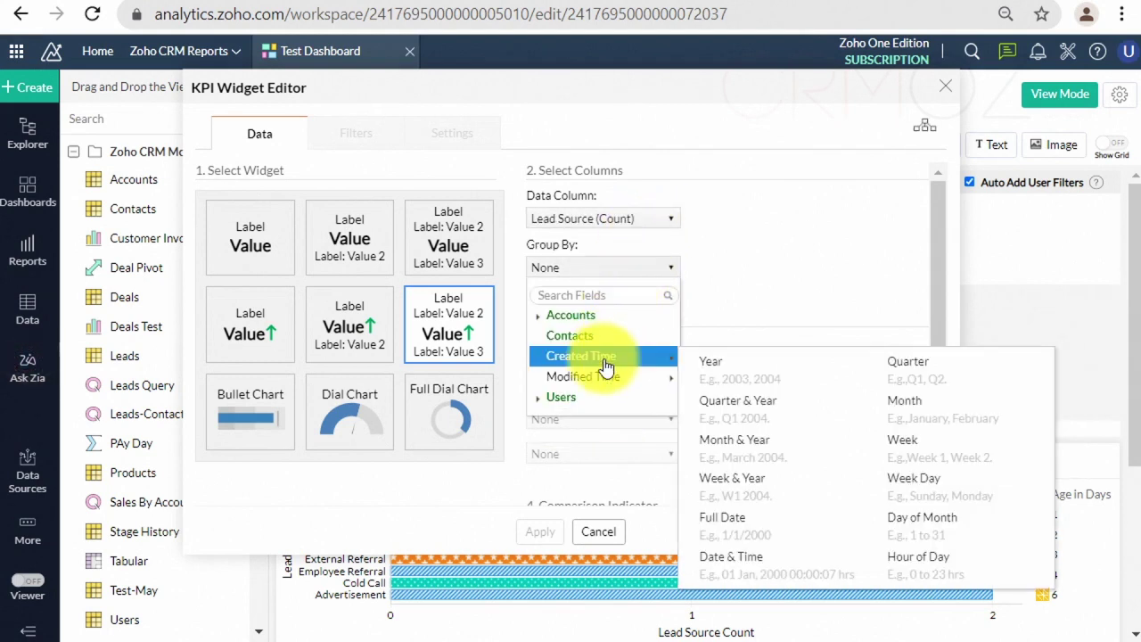
click(609, 361)
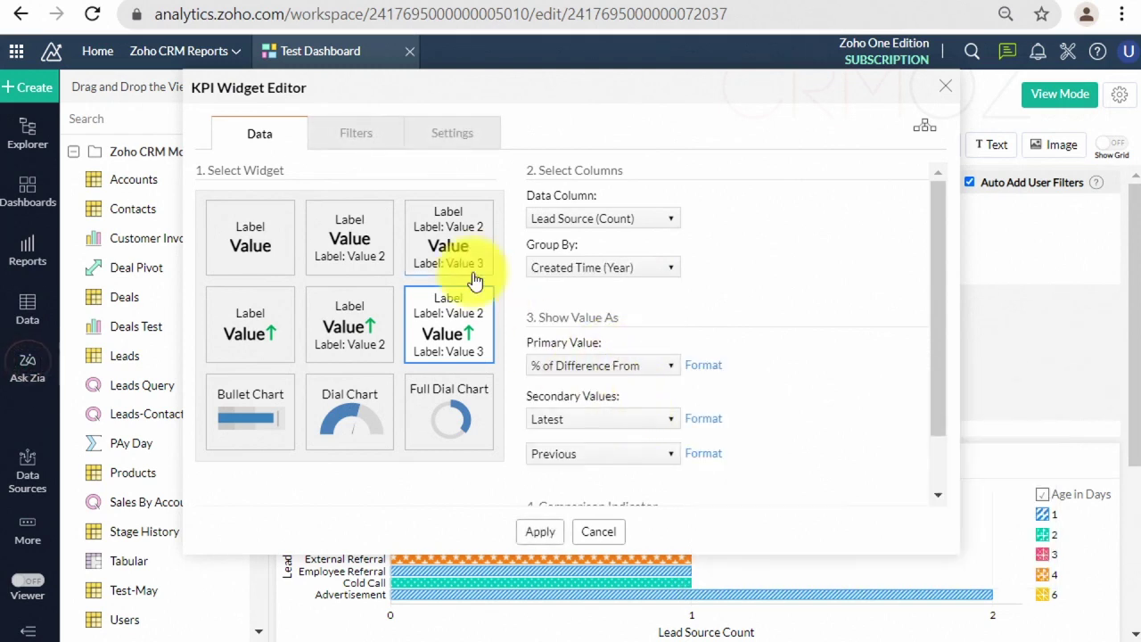
scroll(630, 465, down, 1)
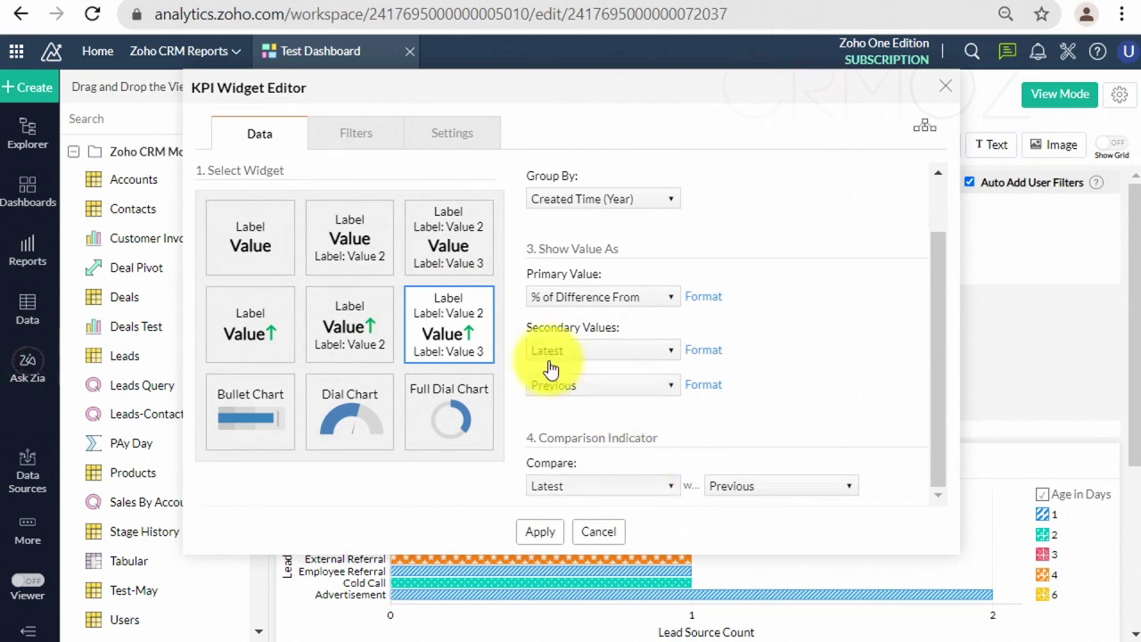
click(349, 134)
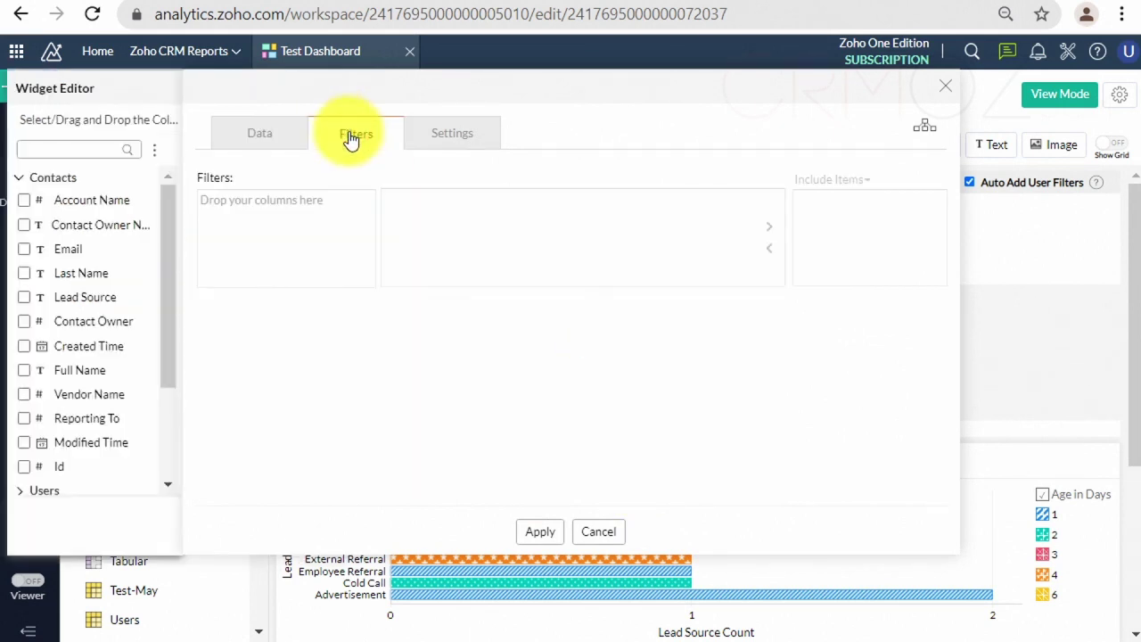
- Relabel the KPI widget 'Contact by Lead Source' and apply it
click(454, 133)
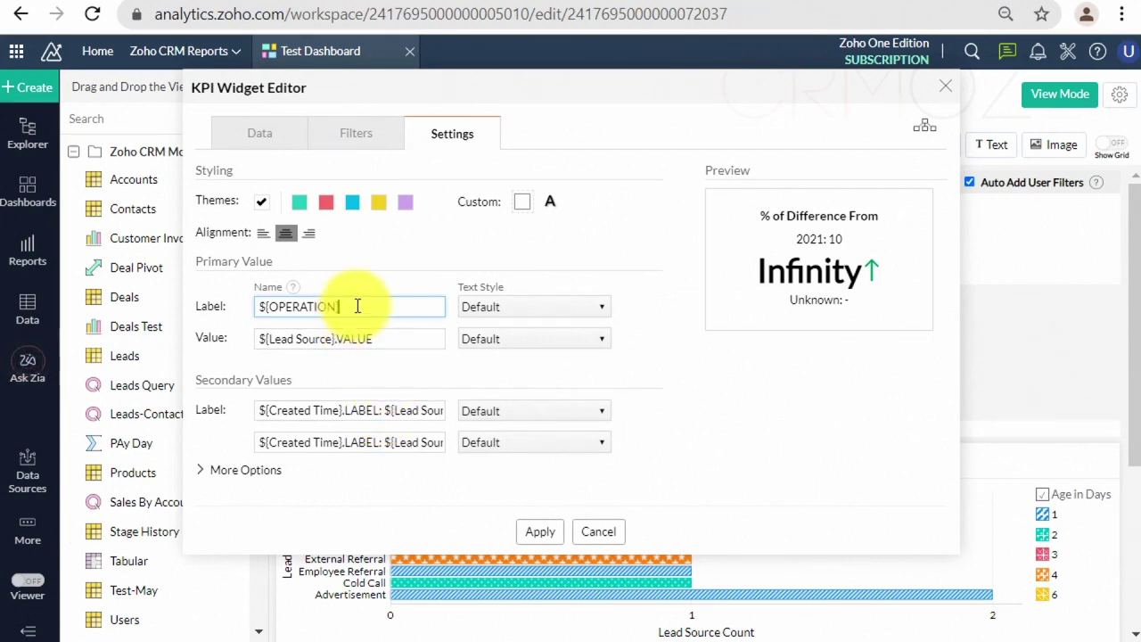
drag(356, 306, 256, 306)
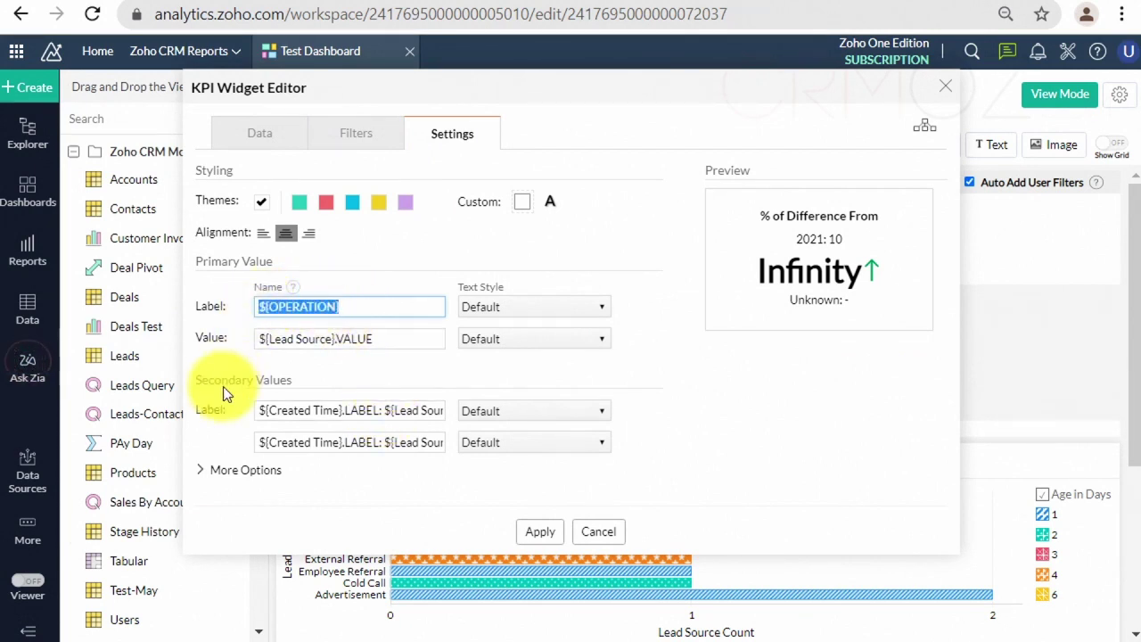
text(Con)
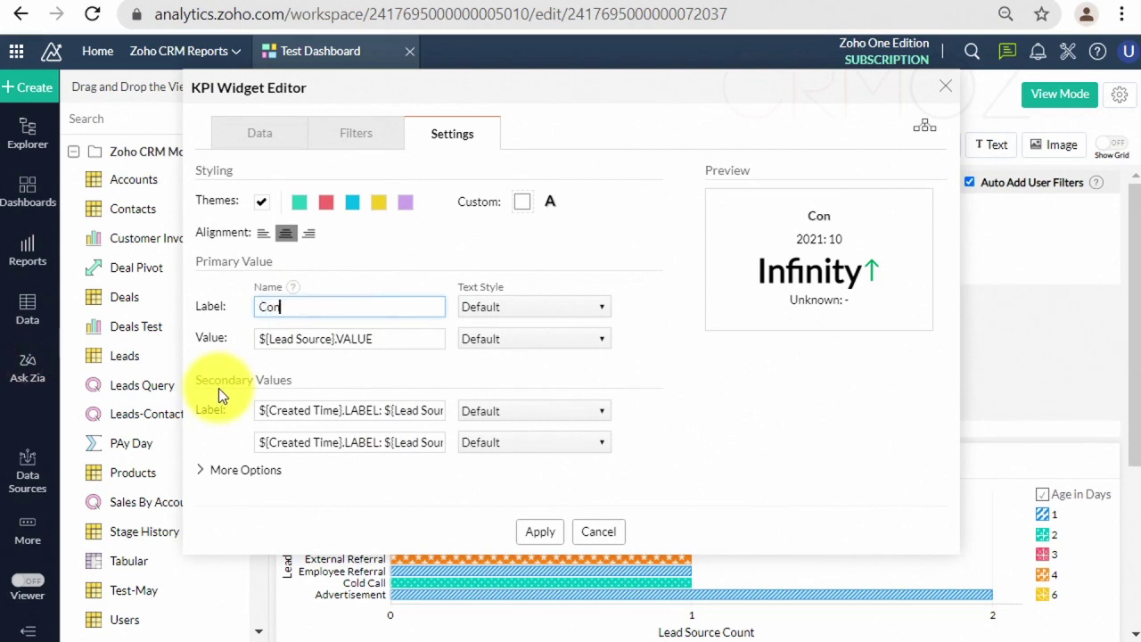
text(tact b)
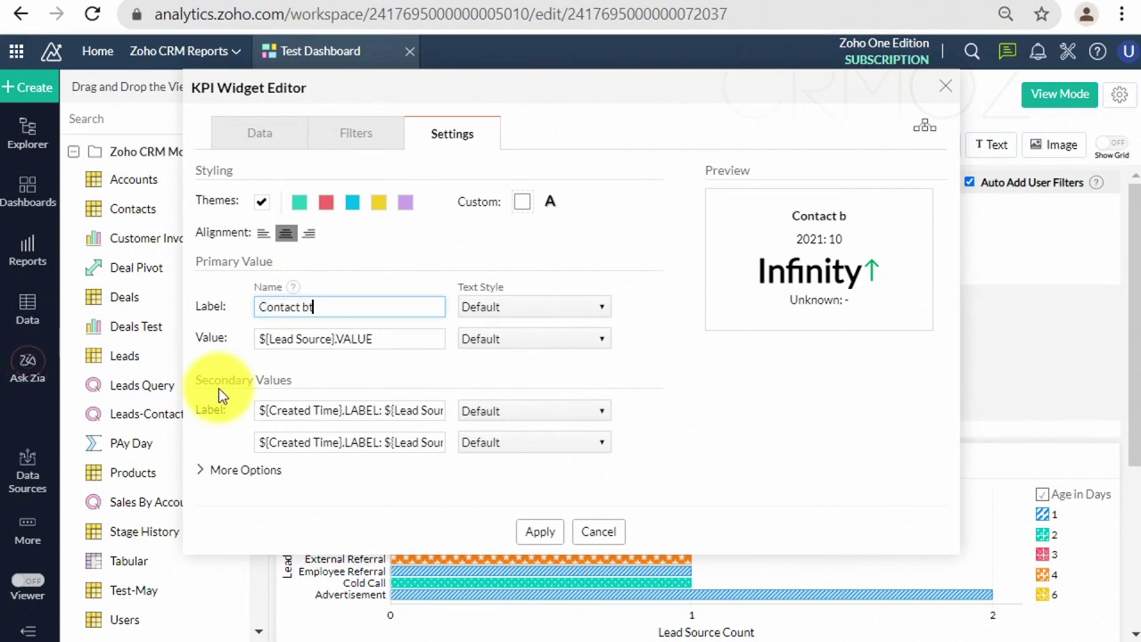
text(y Le)
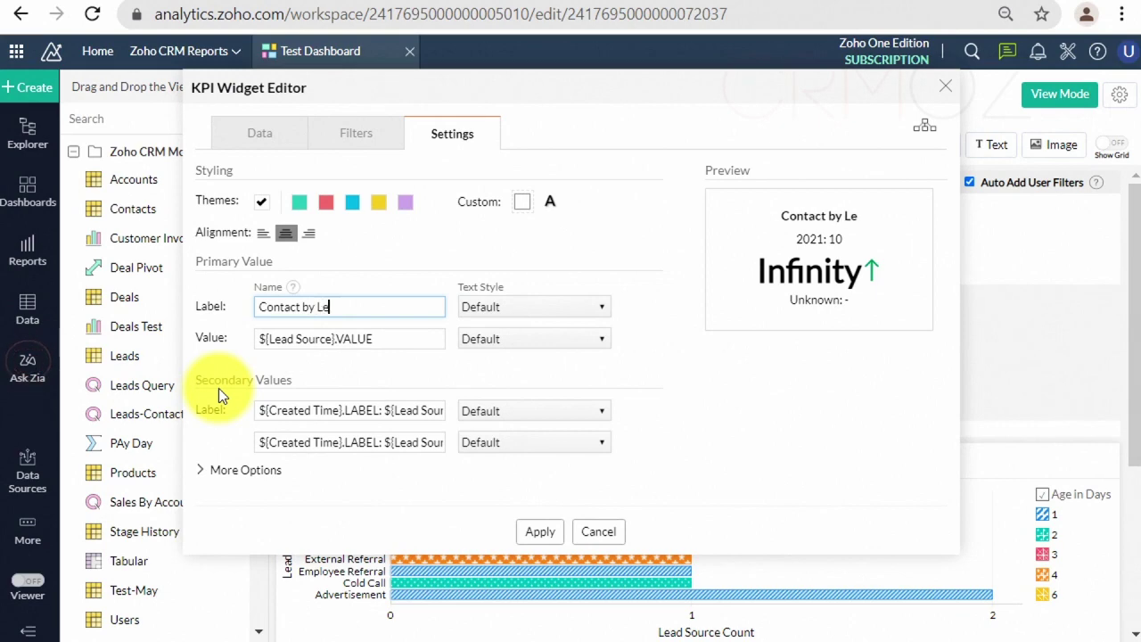
text(ad Source)
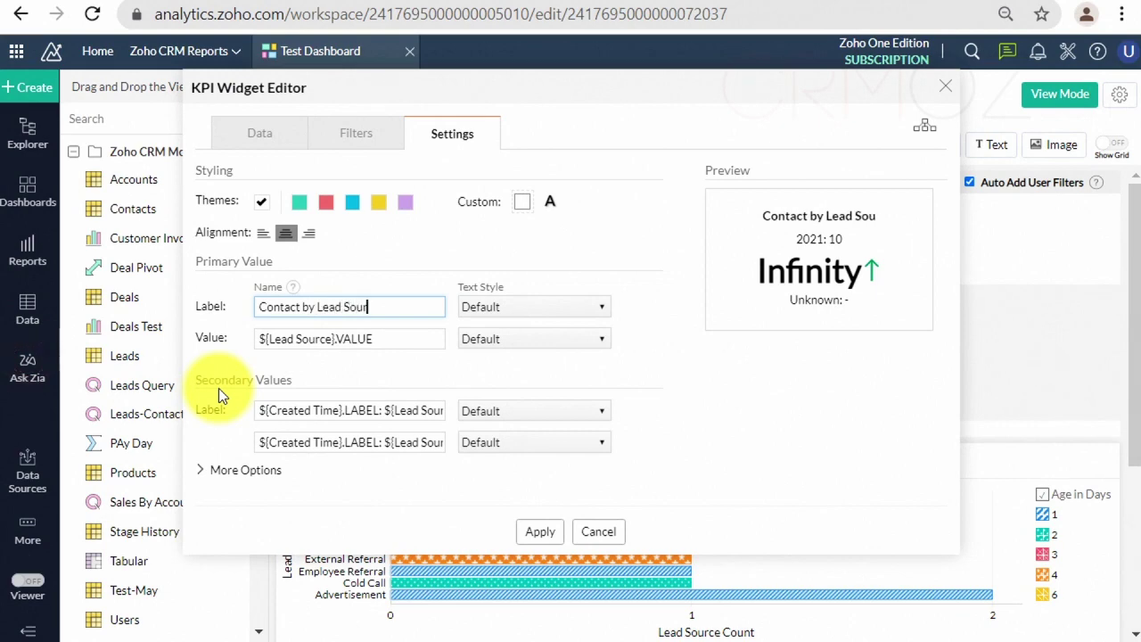
click(539, 531)
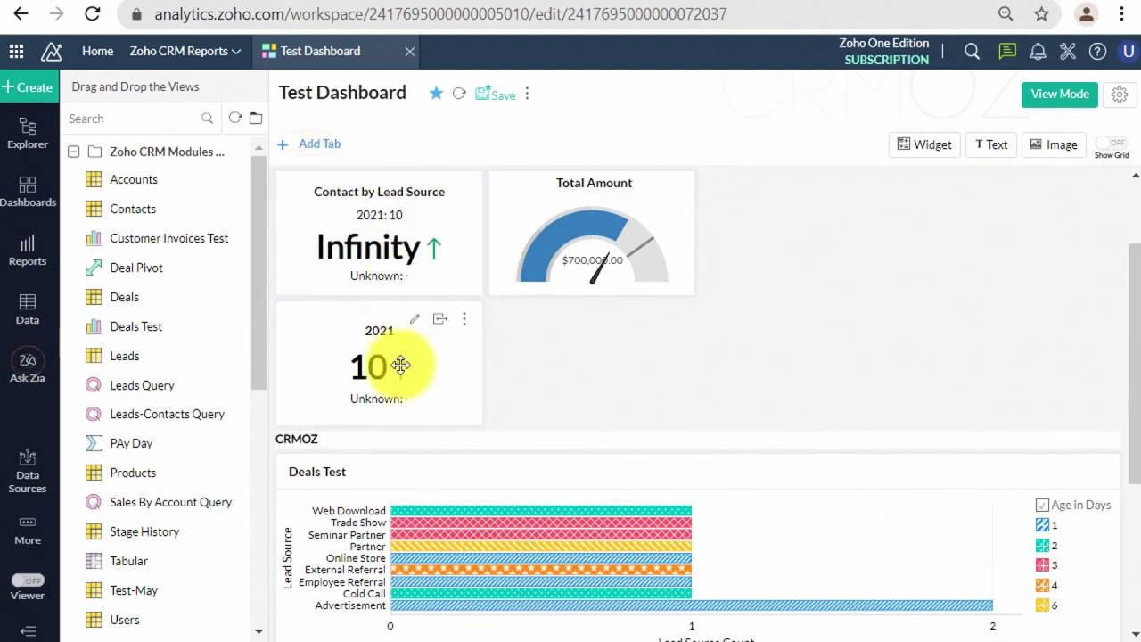
- Move the 2021 KPI widget beside Total Amount and save the dashboard
drag(420, 371, 852, 266)
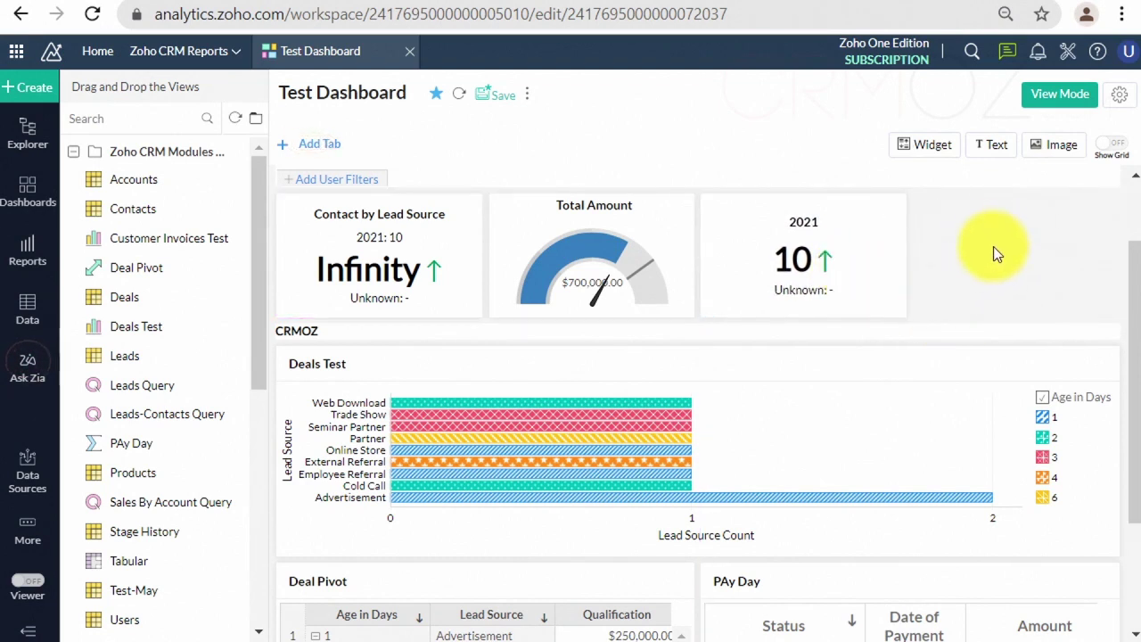
scroll(993, 246, down, 2)
scroll(992, 253, up, 1)
scroll(992, 254, up, 3)
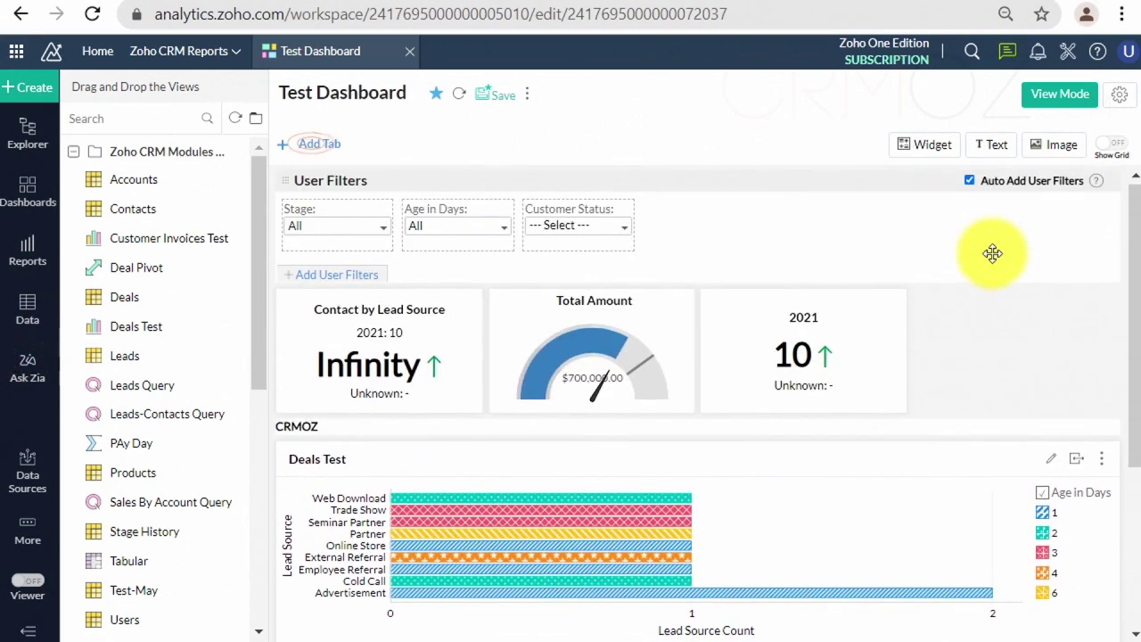
click(496, 95)
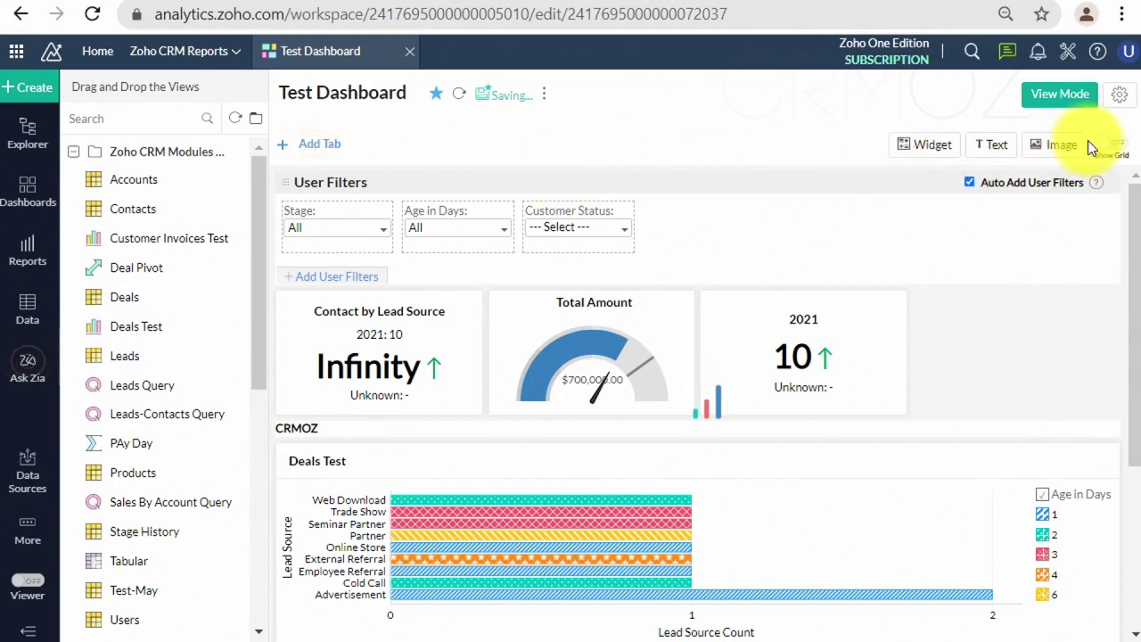
click(1070, 95)
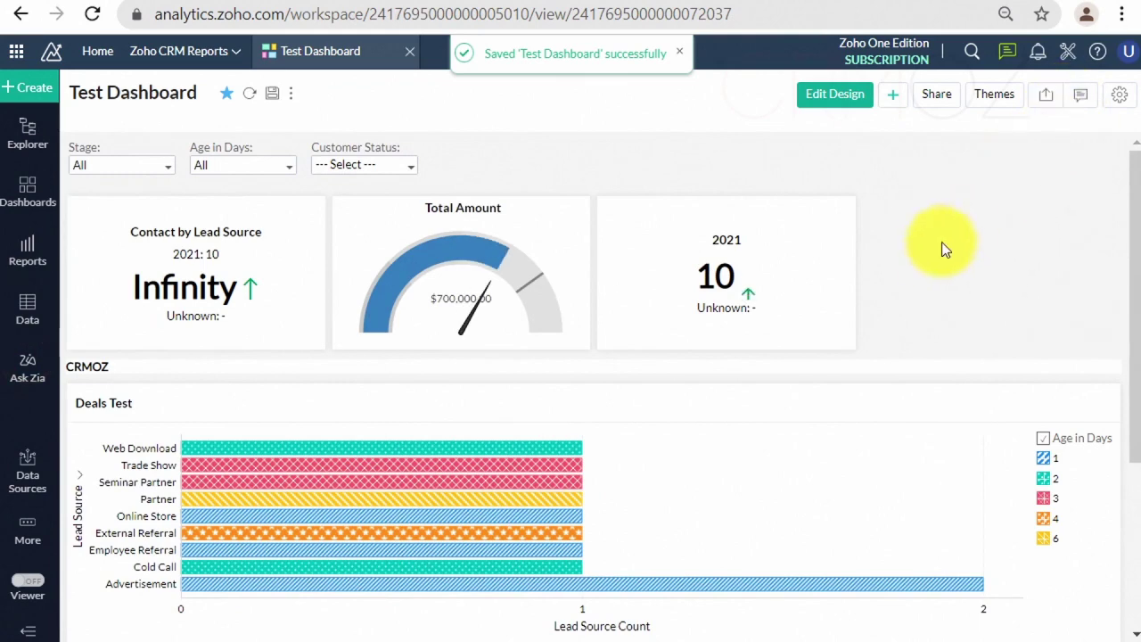
scroll(928, 261, down, 3)
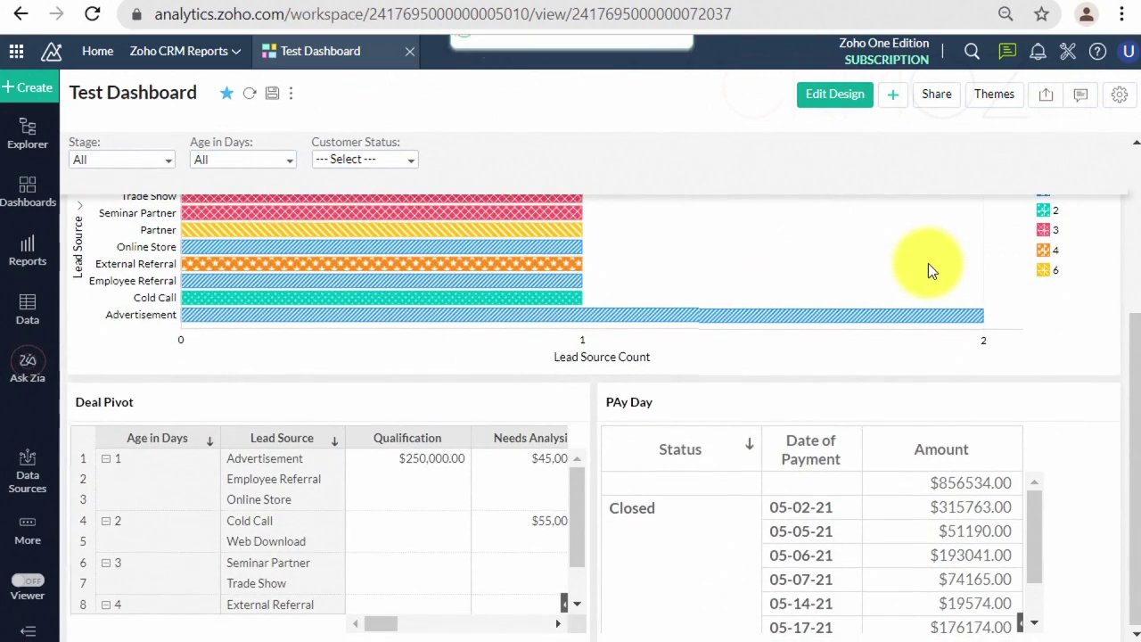
scroll(929, 266, up, 3)
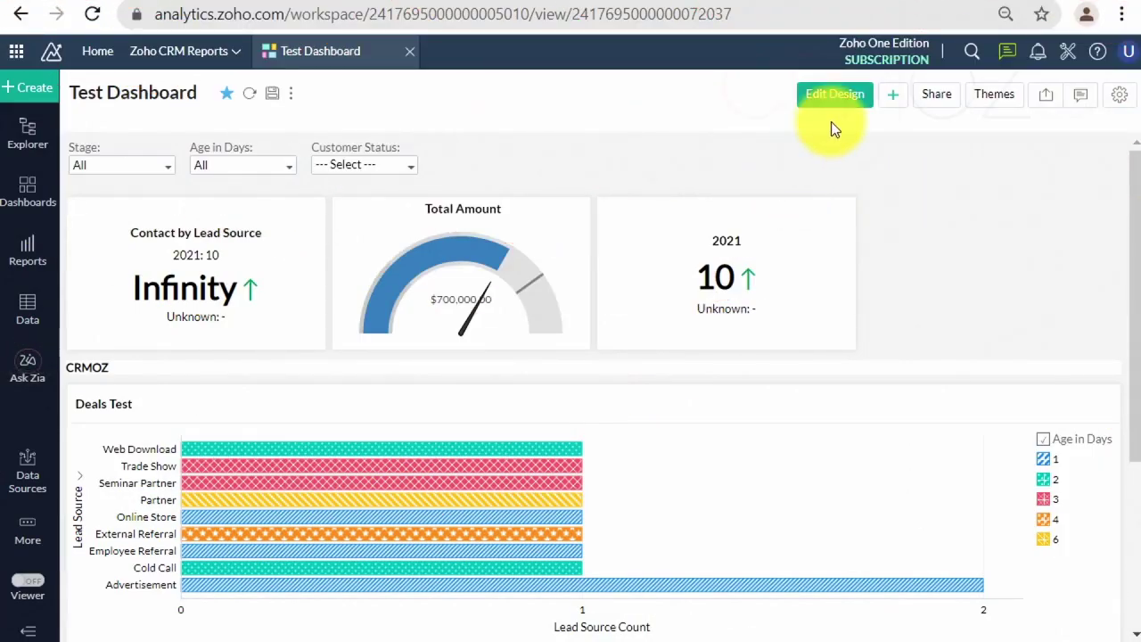
click(842, 93)
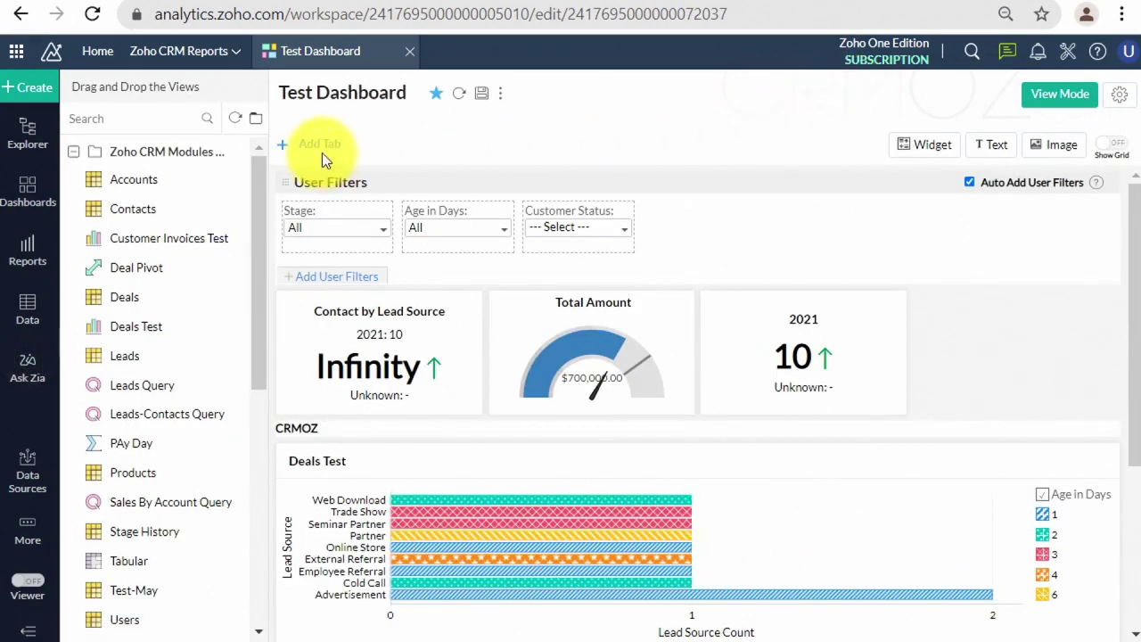
- Add New Tab 2 to Test Dashboard after dismissing the tabbed-dashboards introduction
click(307, 144)
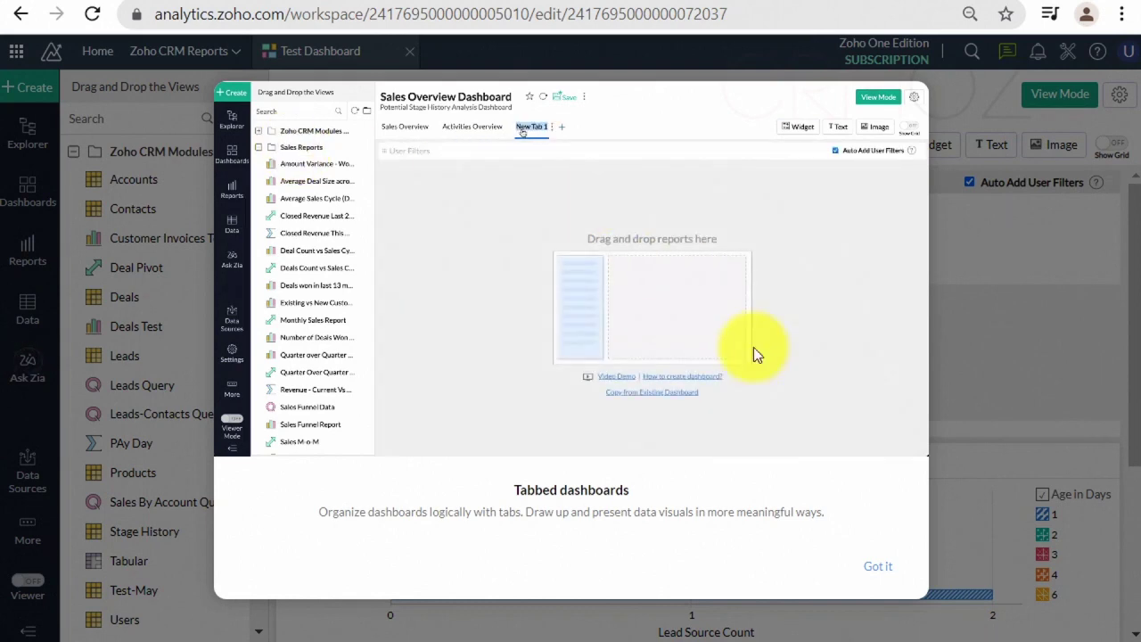
click(881, 575)
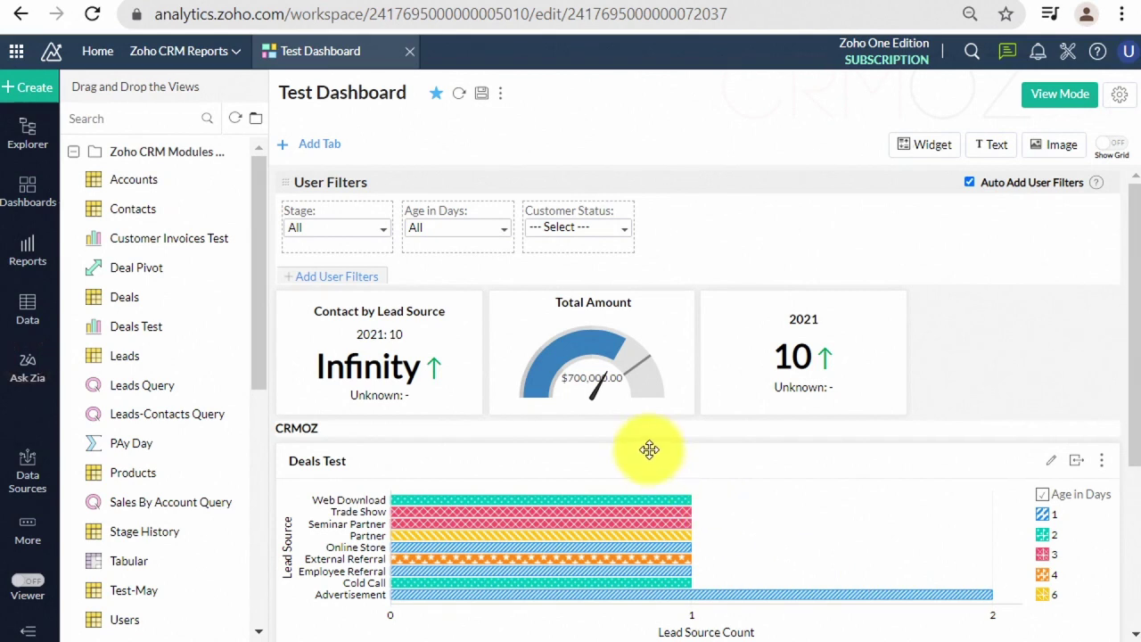
click(311, 147)
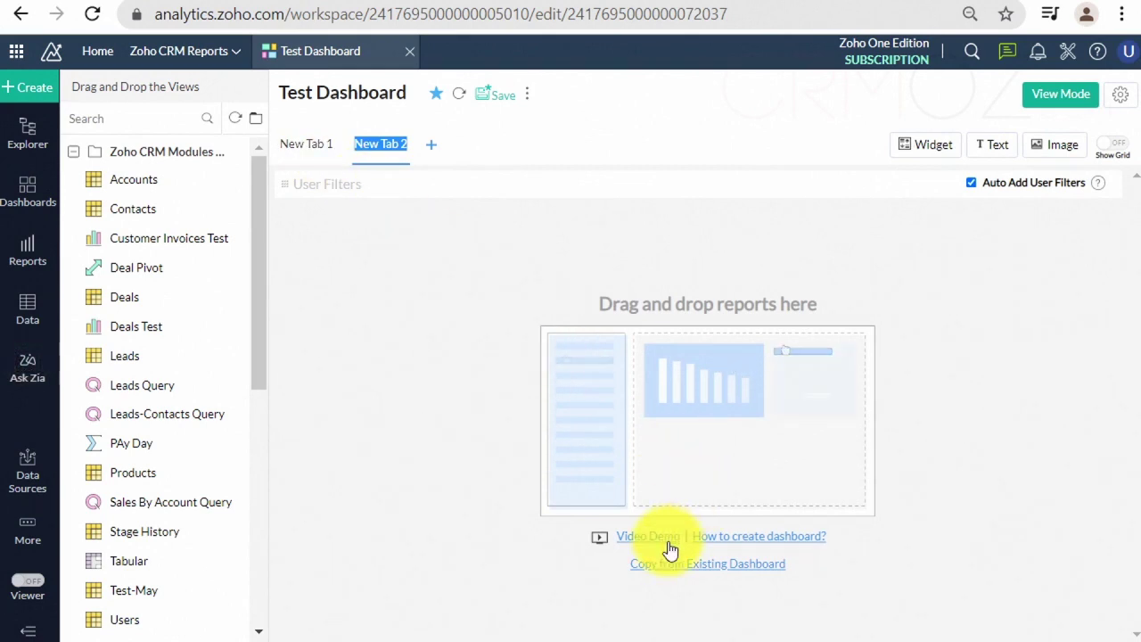
- Fill the second tab with a copy of Deal Name Analysis Dashboard and return to New Tab 1
click(754, 569)
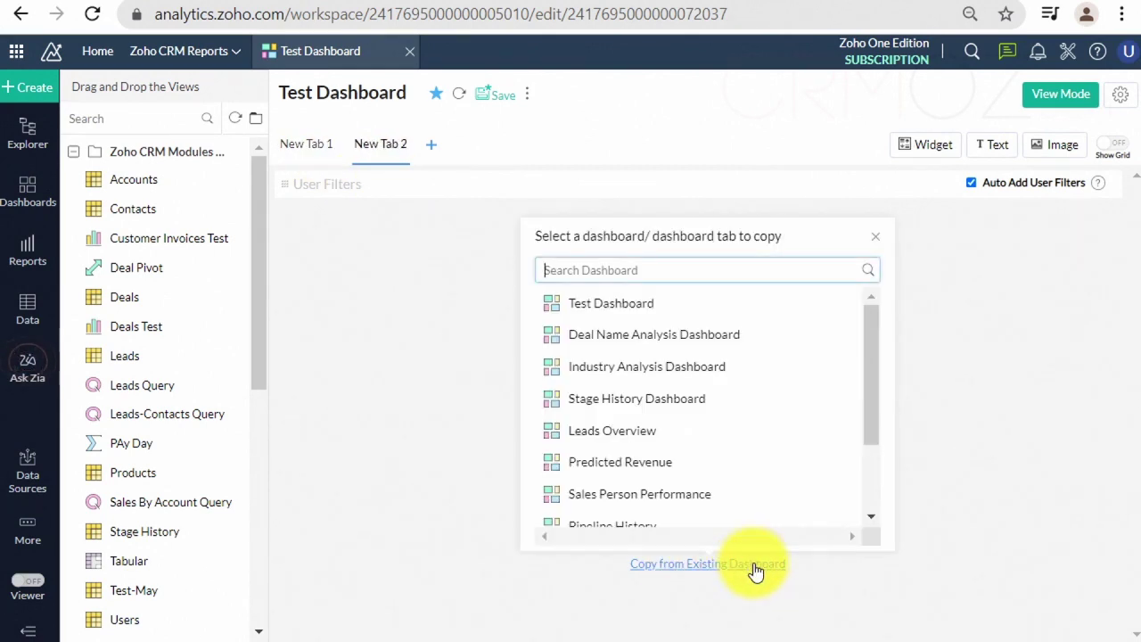
click(633, 344)
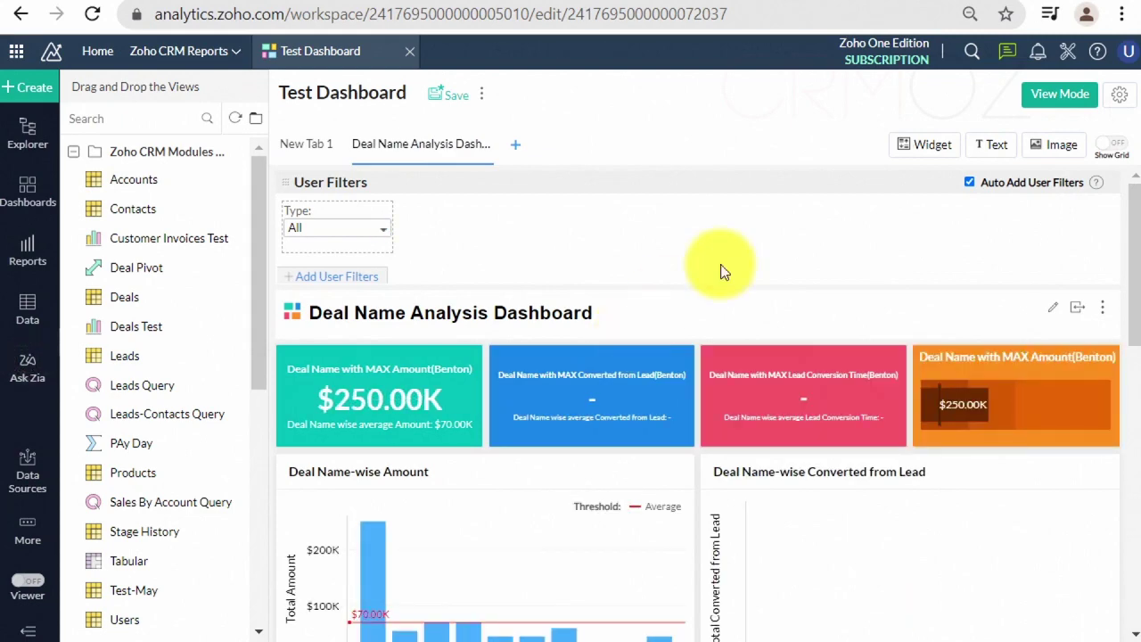
mouse_move(1129, 230)
mouse_down()
mouse_move(1127, 437)
mouse_move(1131, 216)
mouse_up()
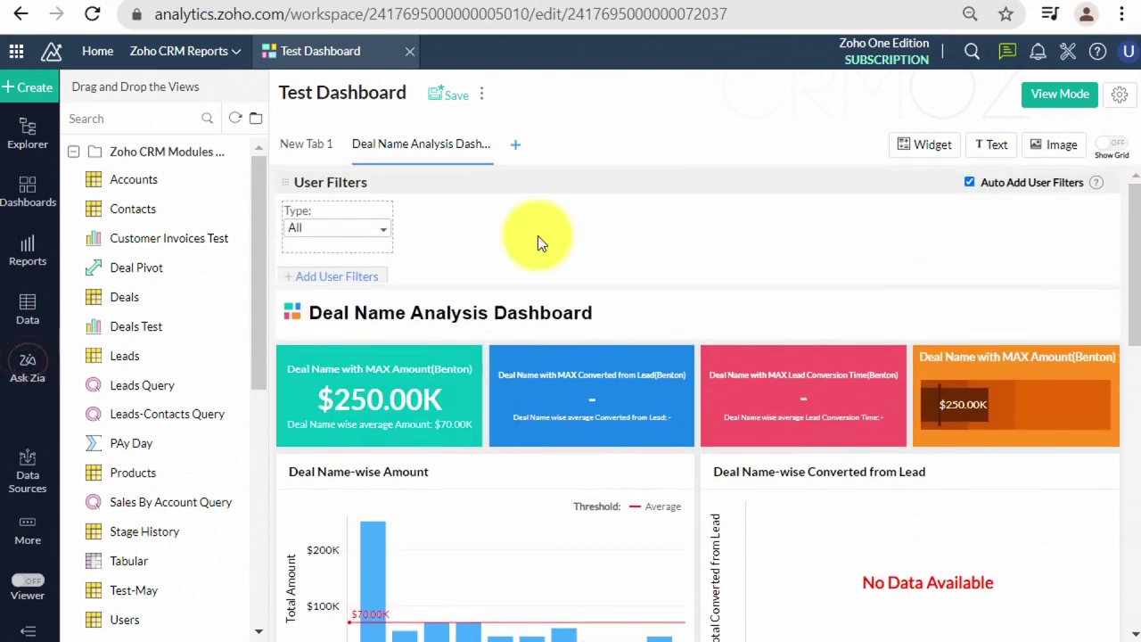
click(309, 148)
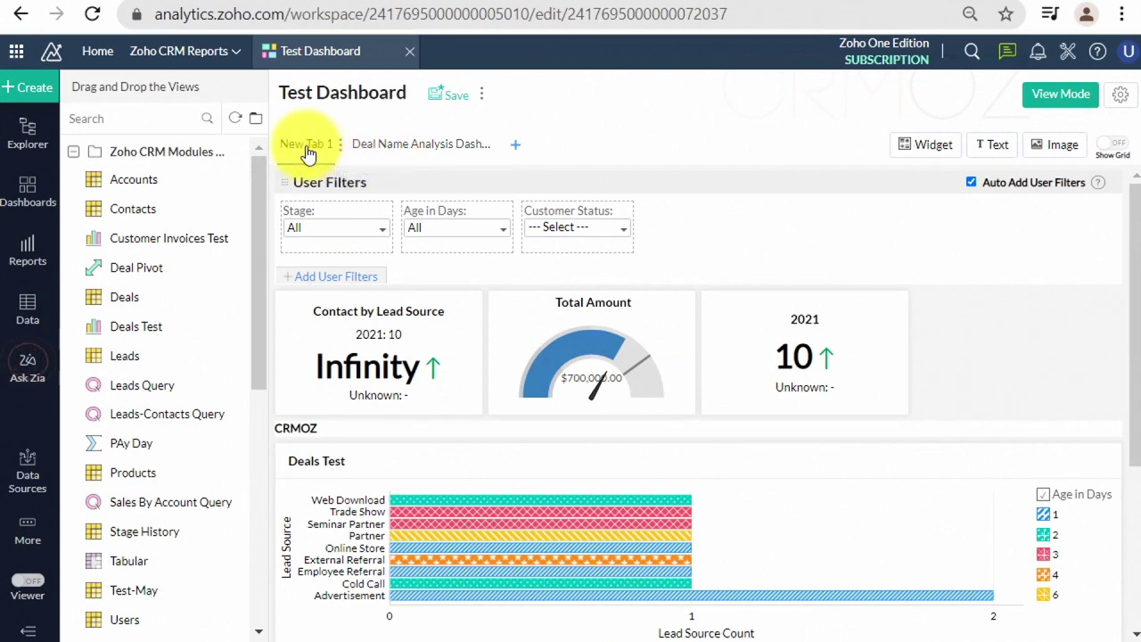
- Rename New Tab 1 to 'My Test Tab' and save the dashboard
click(339, 146)
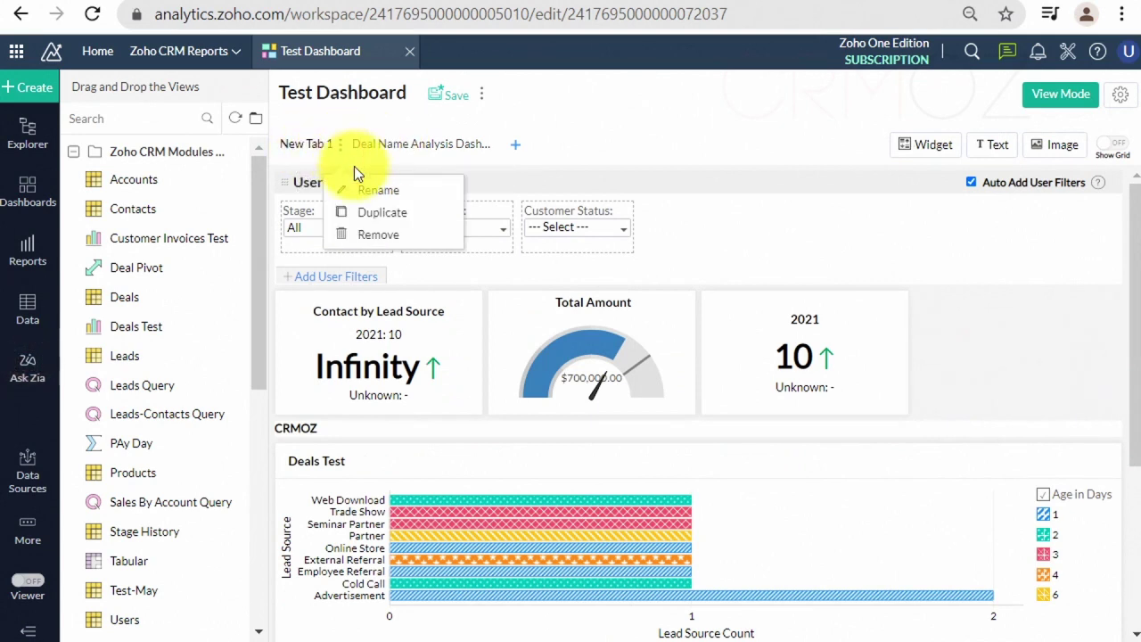
click(369, 186)
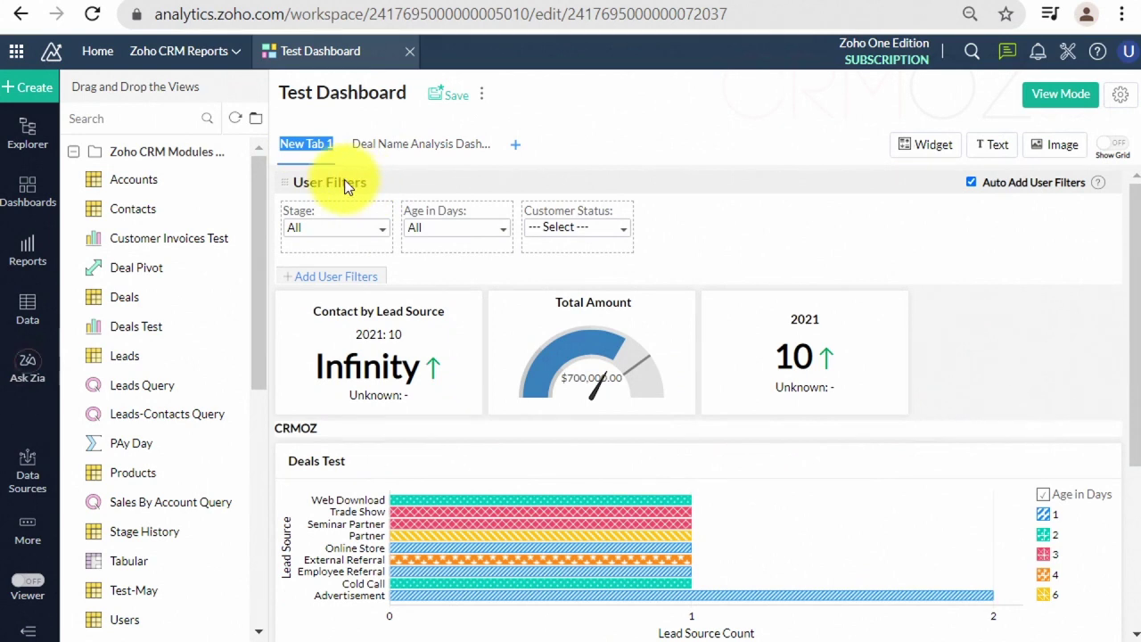
text(My T)
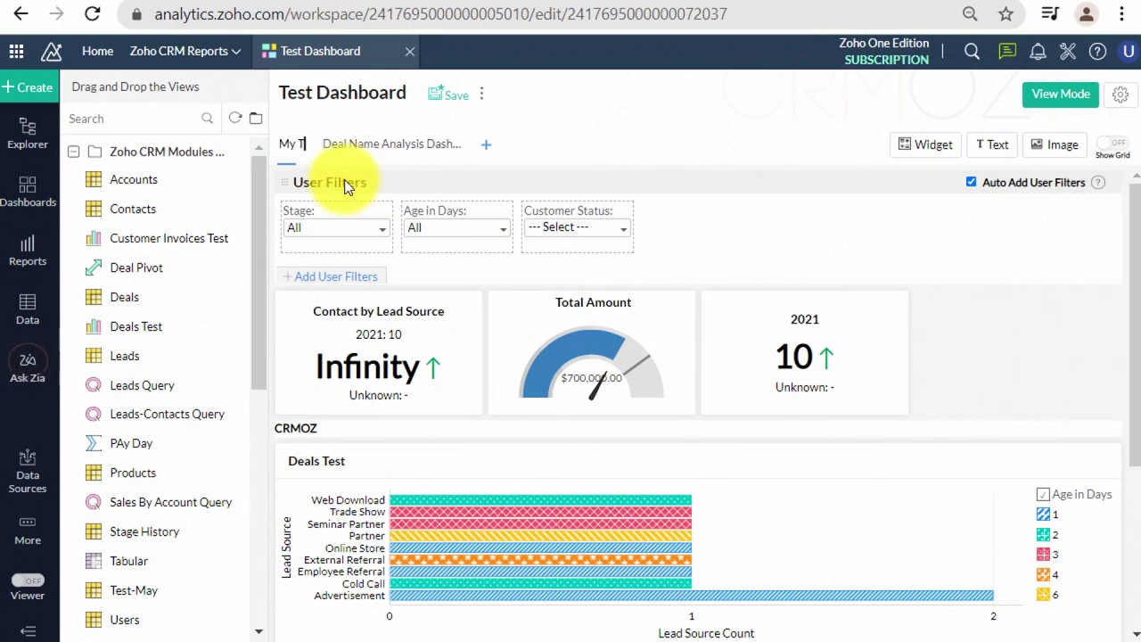
text(est Tab)
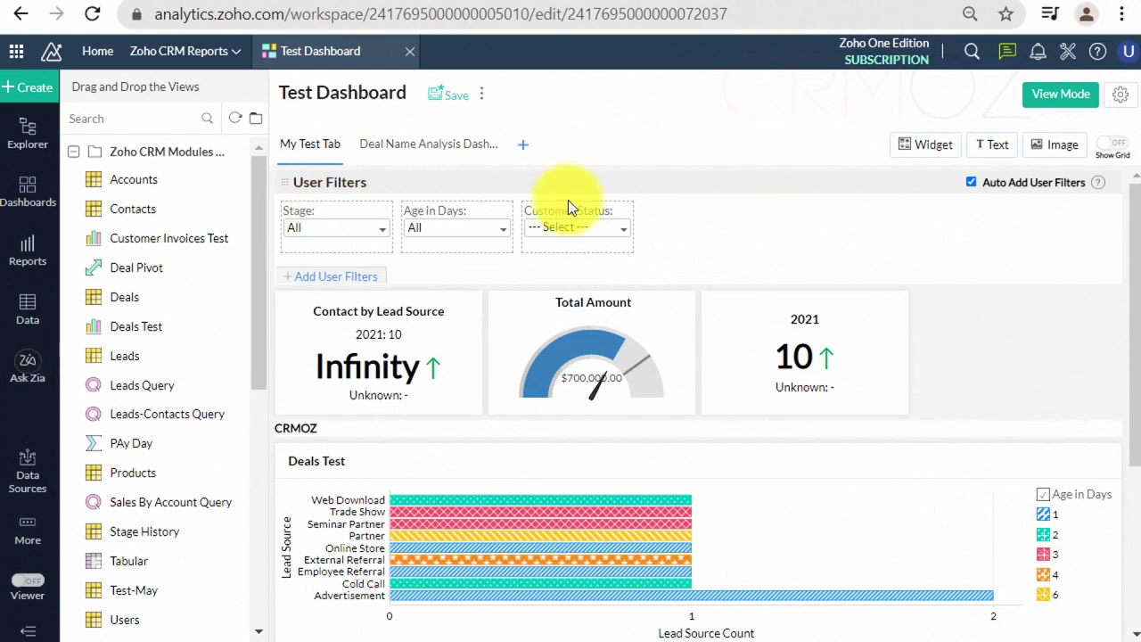
click(408, 148)
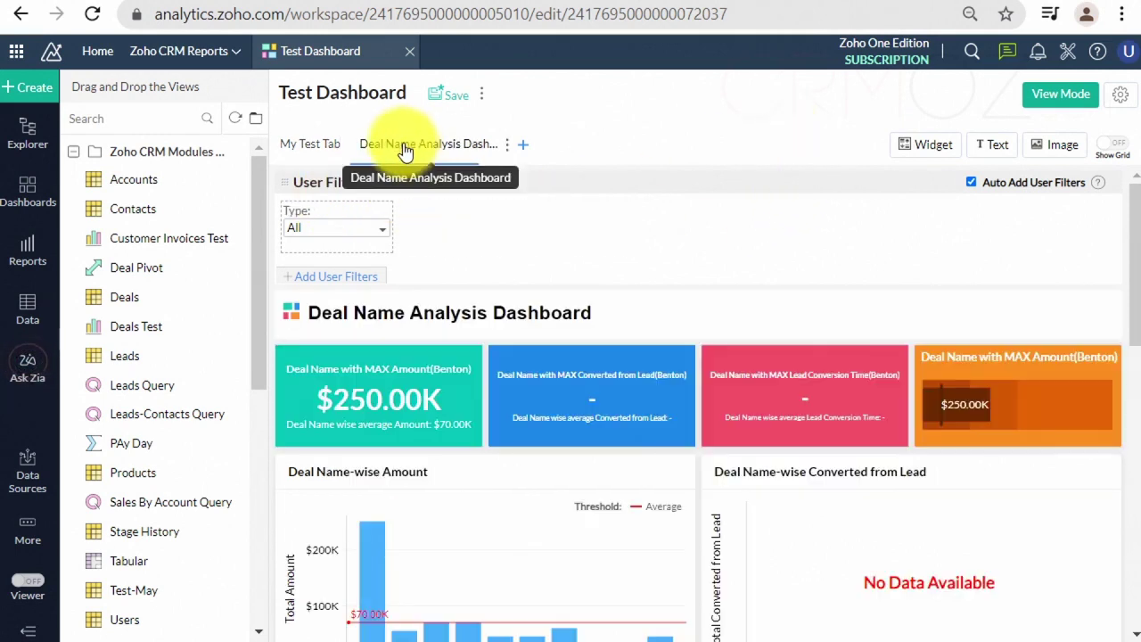
click(507, 145)
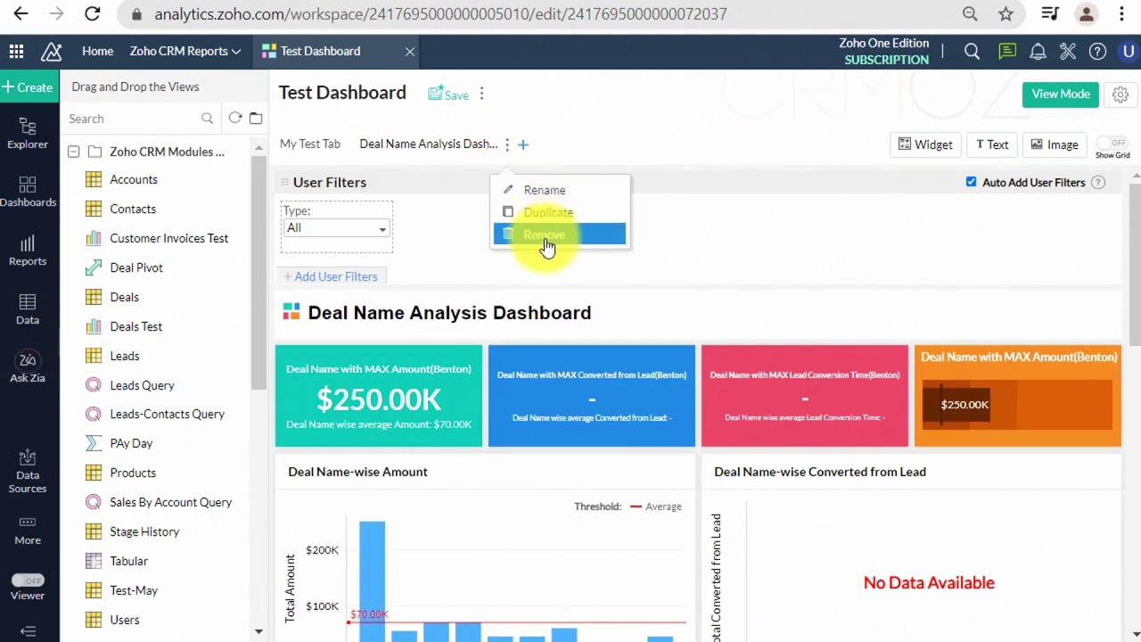
click(453, 96)
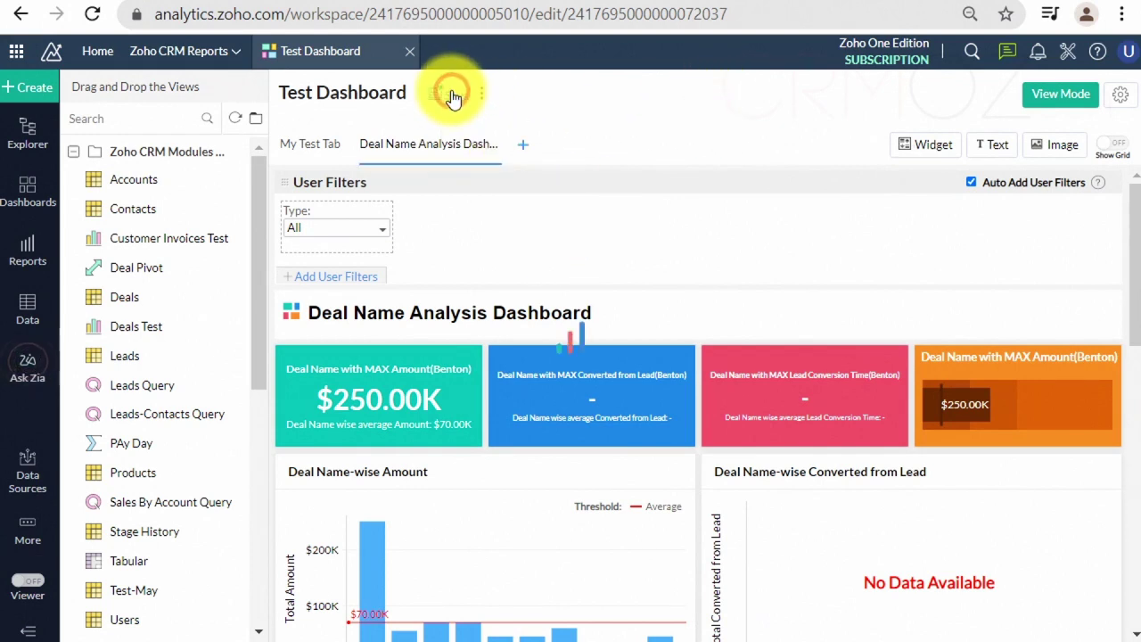
- Preview My Test Tab and the Deal Name Analysis tab in View Mode, then return to Edit Design
click(1074, 101)
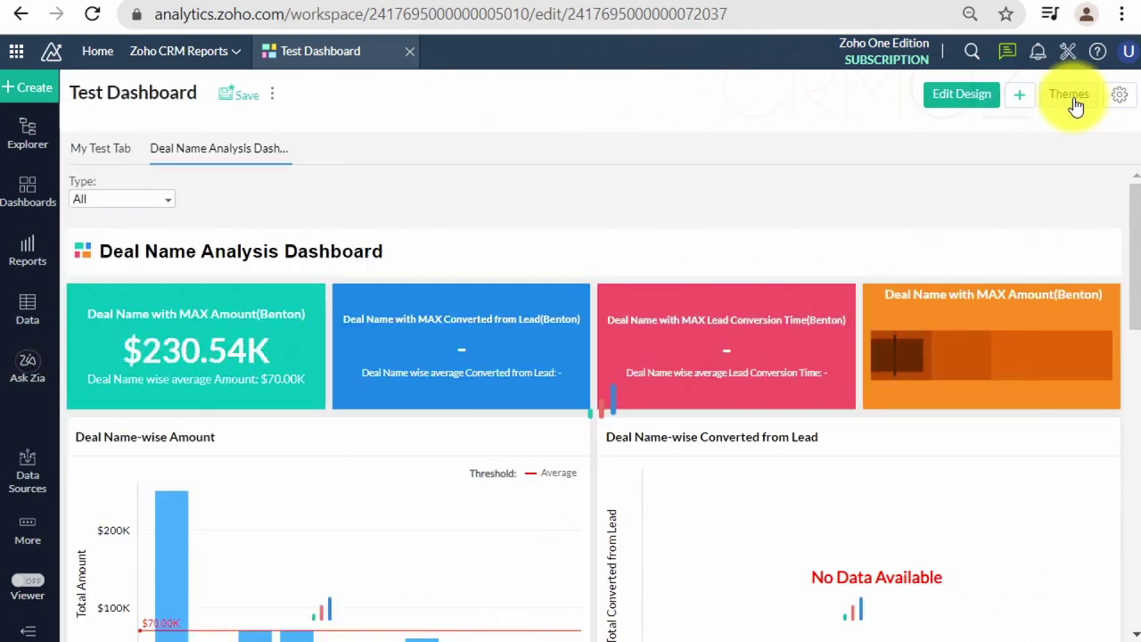
click(105, 158)
click(206, 162)
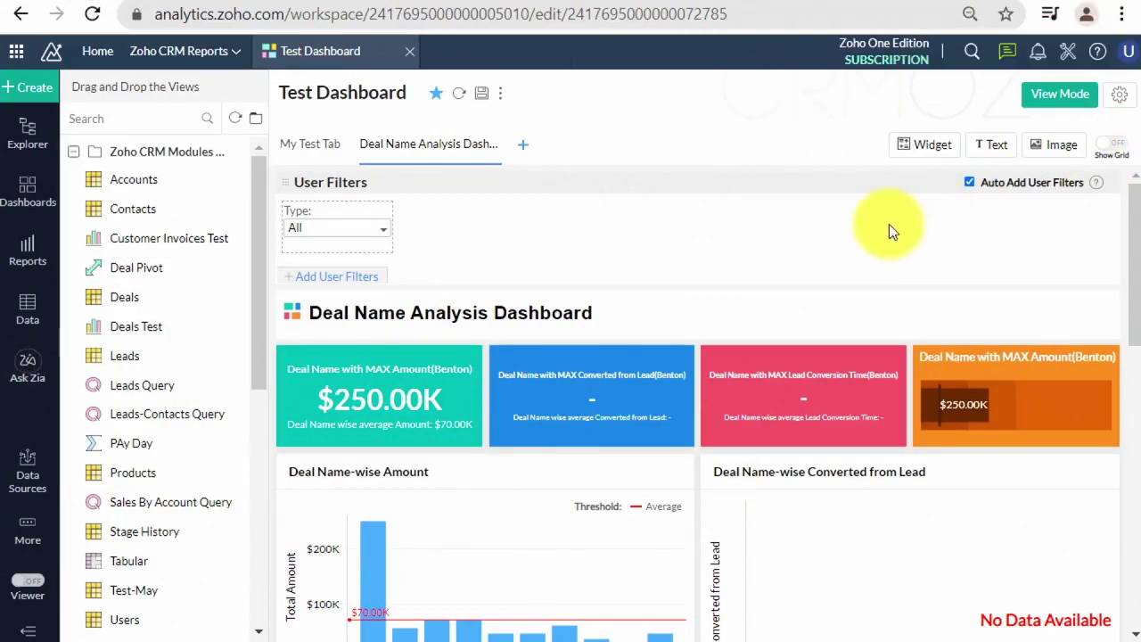
click(1048, 93)
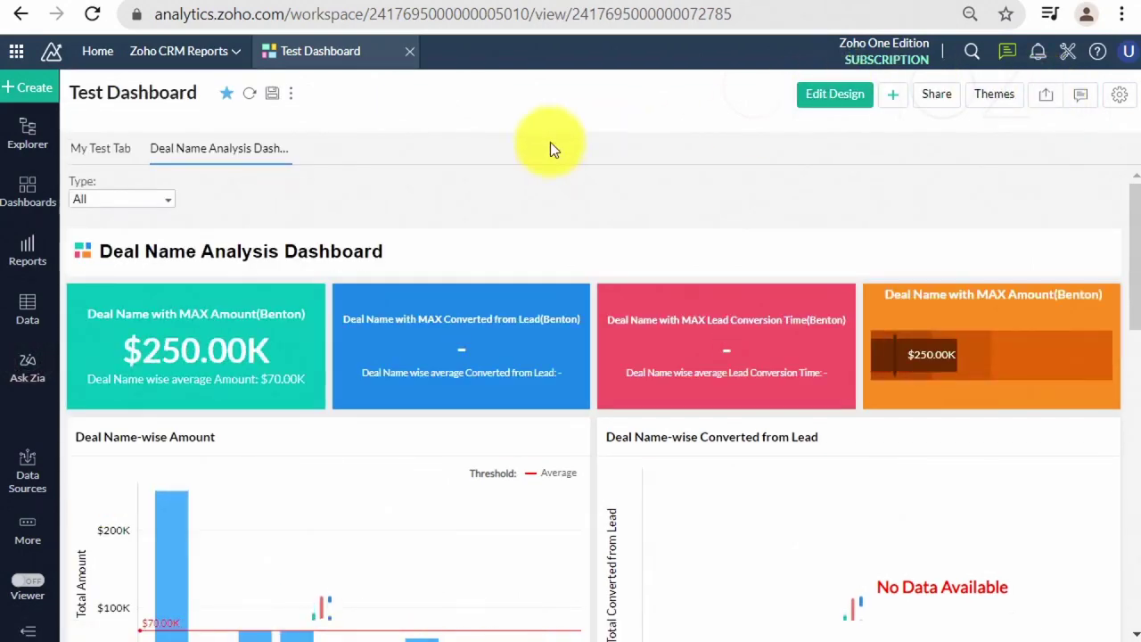
click(110, 153)
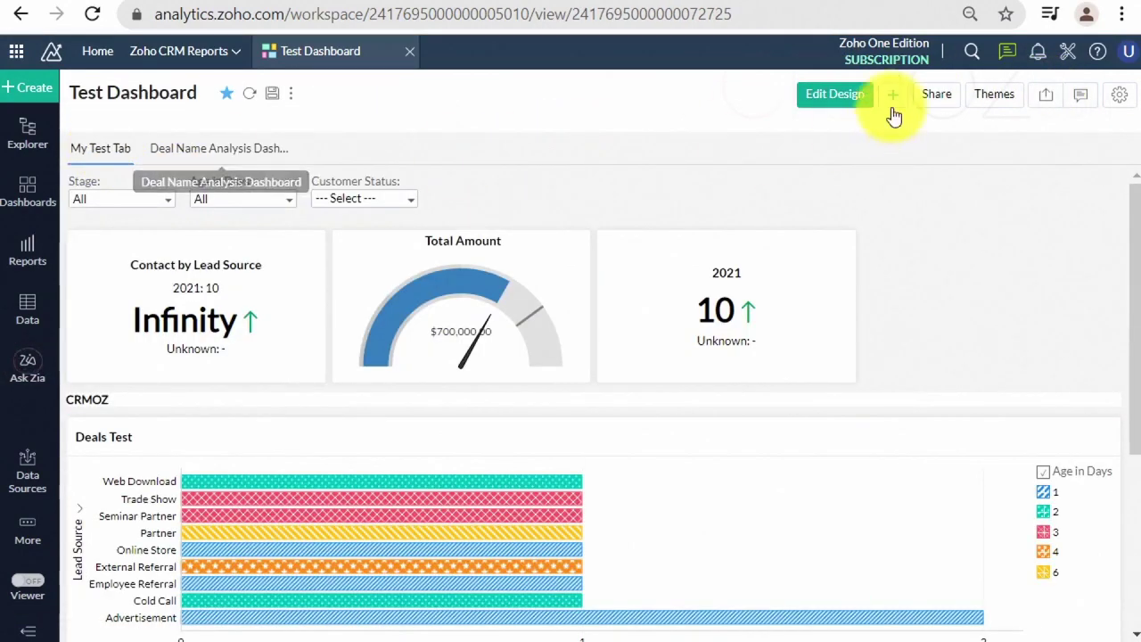
click(842, 108)
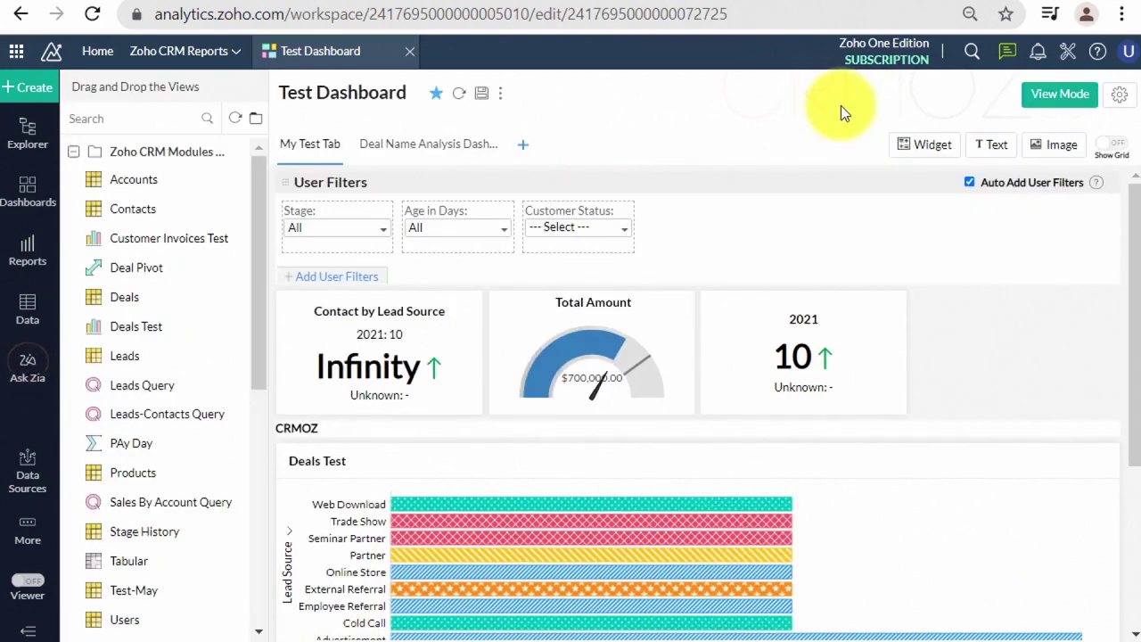
- Add an Include Timeline Filter to My Test Tab's user filters and open its edit settings
click(321, 282)
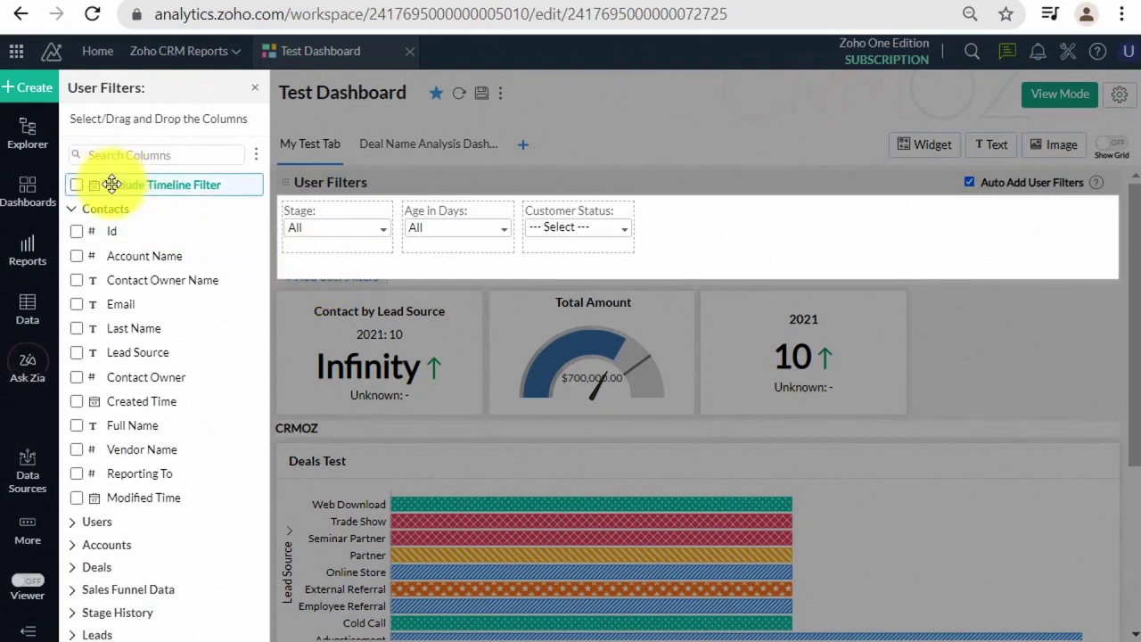
drag(109, 183, 748, 234)
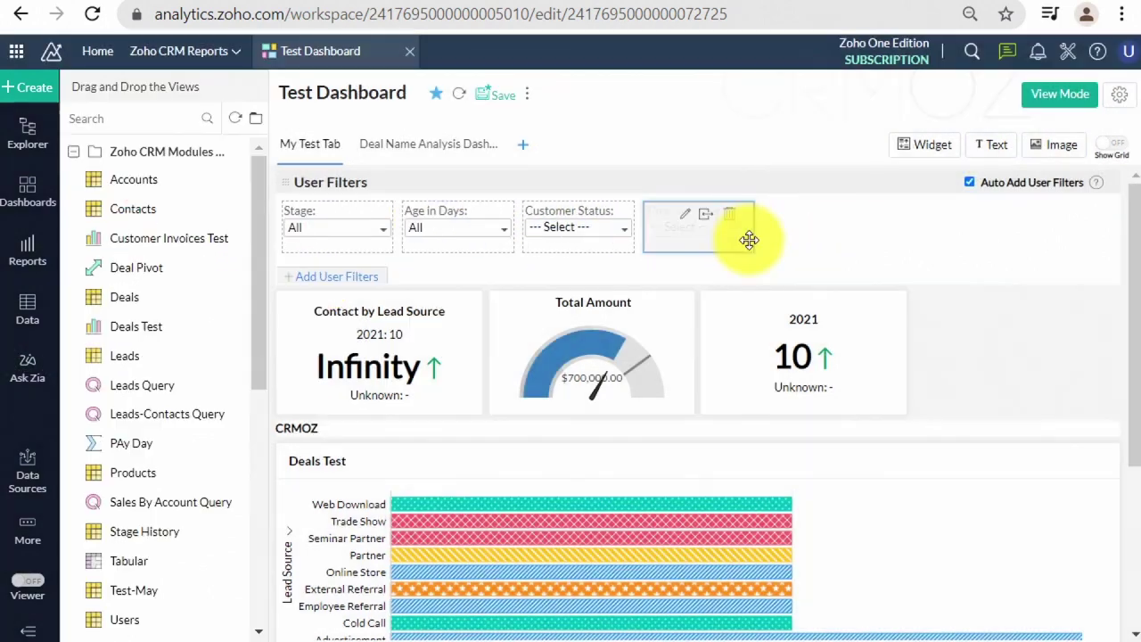
click(683, 217)
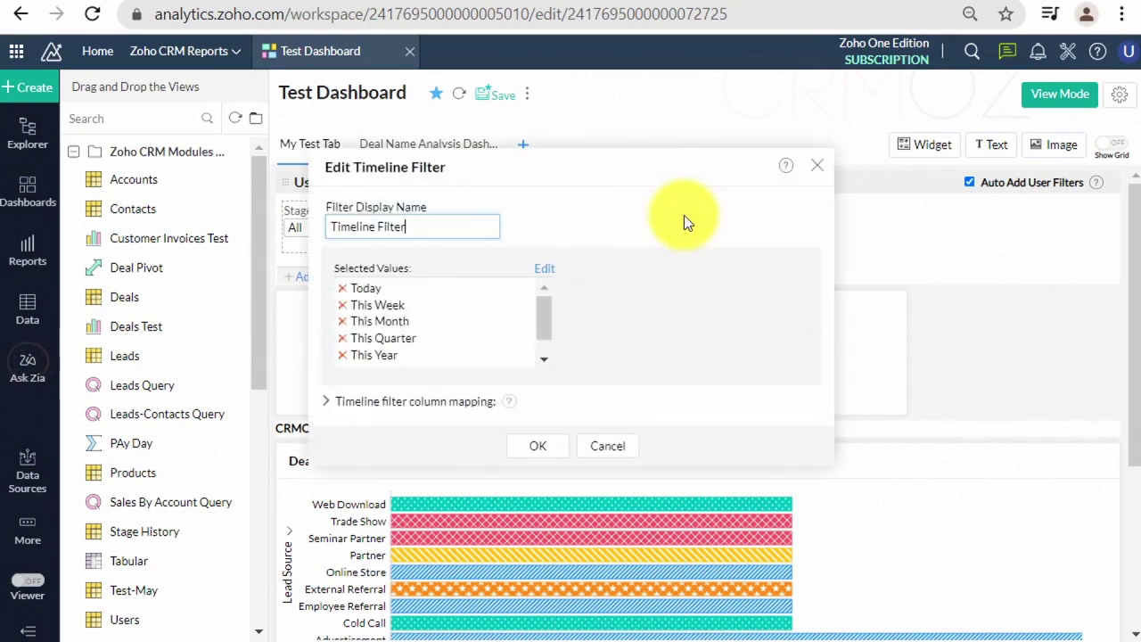
- Add Last 6 Hours, Previous Year and Last 3 Years to the Timeline Filter values and confirm
drag(547, 308, 540, 284)
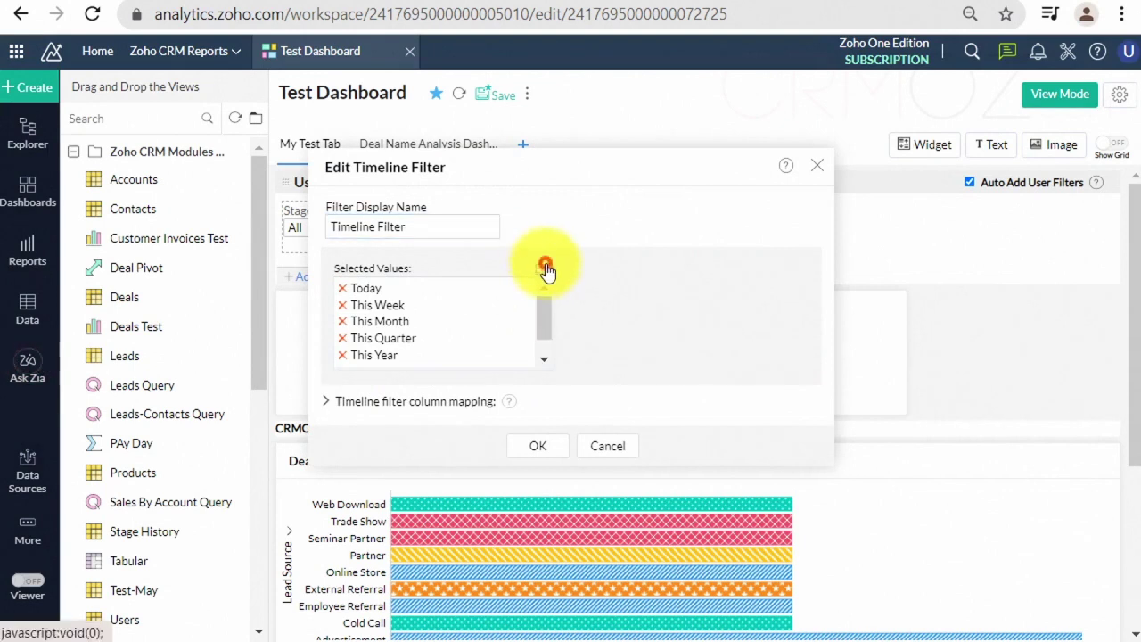
click(546, 268)
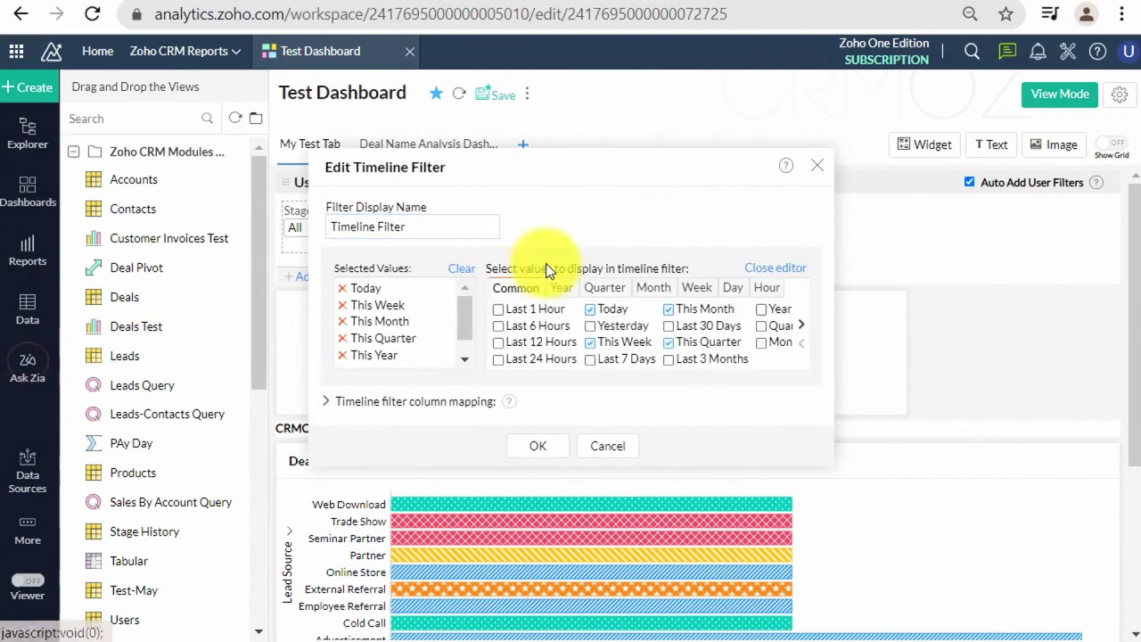
click(499, 327)
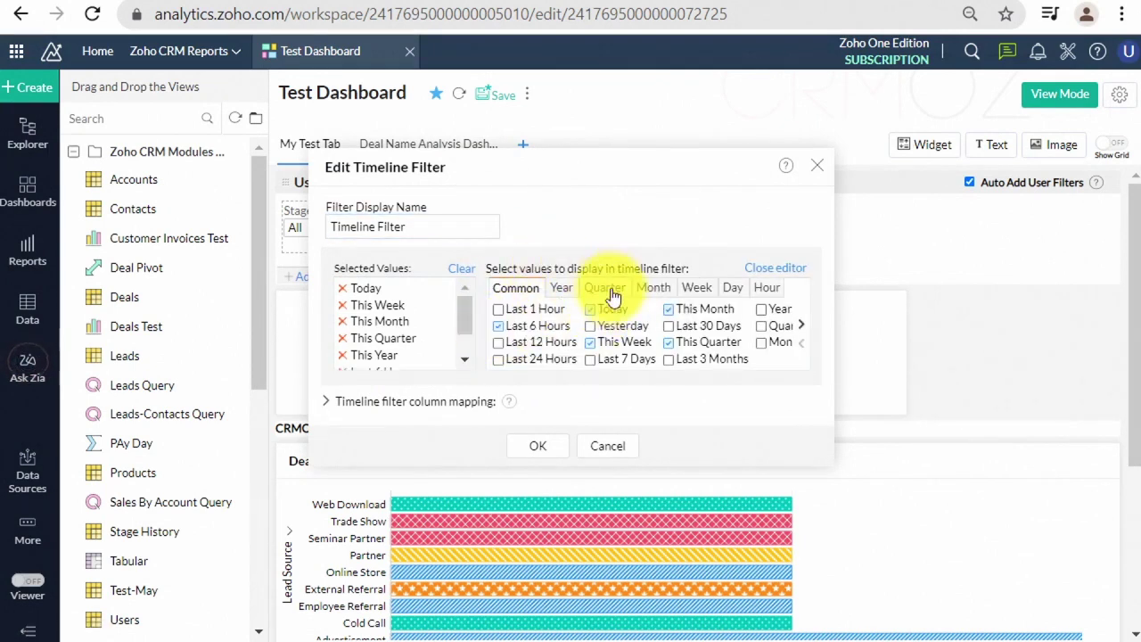
click(561, 288)
click(502, 328)
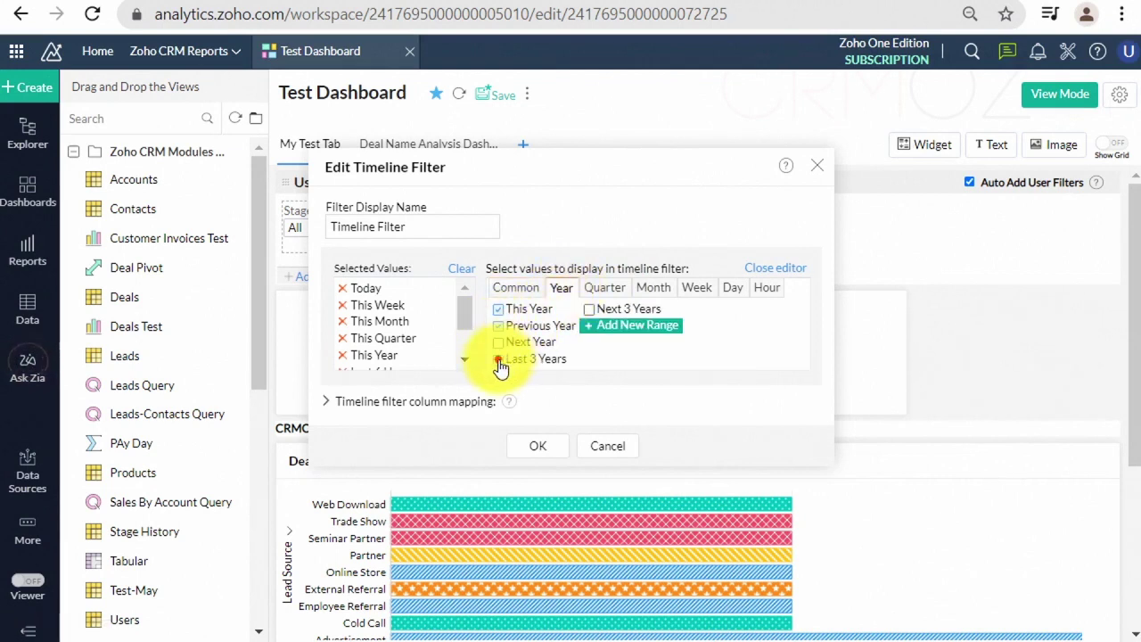
click(499, 359)
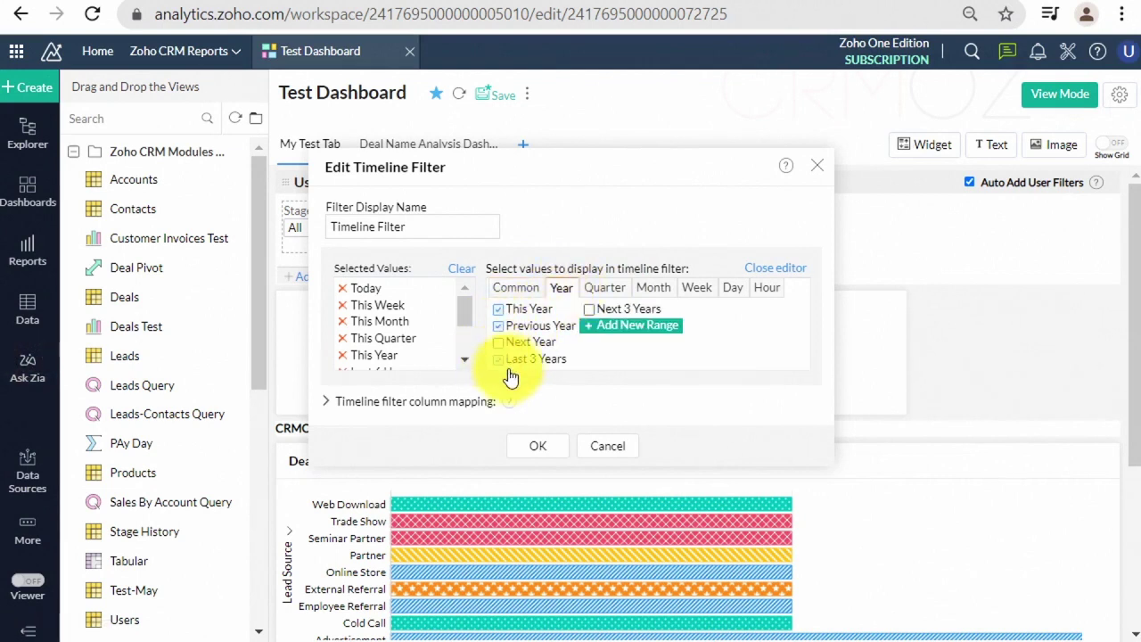
click(444, 403)
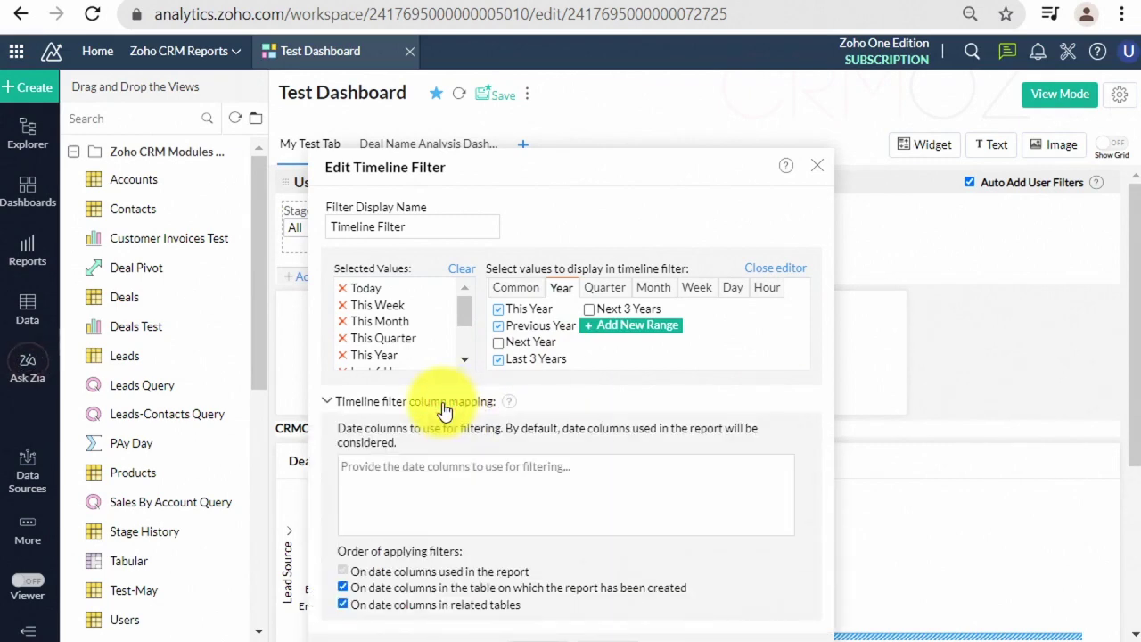
click(444, 403)
click(533, 452)
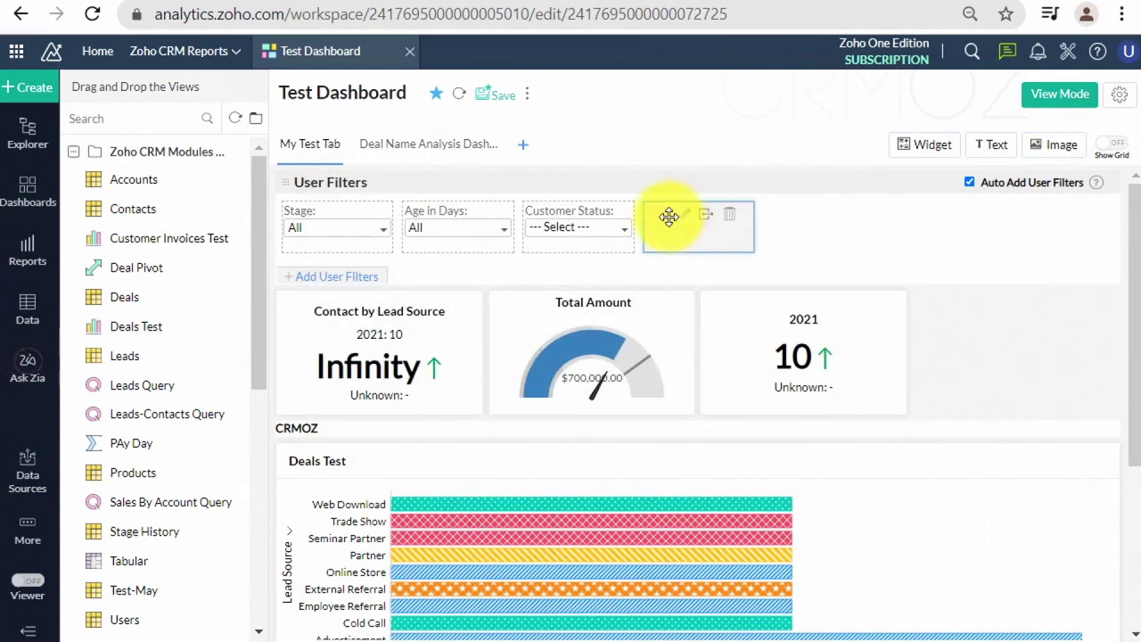
- Move the Timeline Filter to the front of the User Filters row, widen it, and save
drag(669, 216, 384, 279)
click(345, 214)
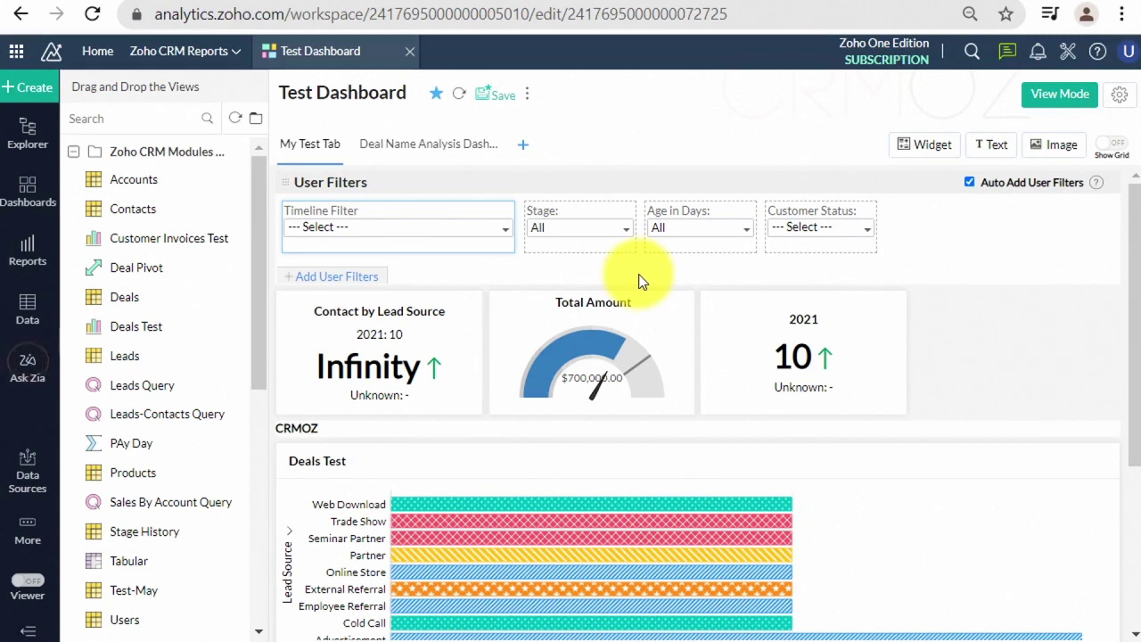
mouse_move(470, 216)
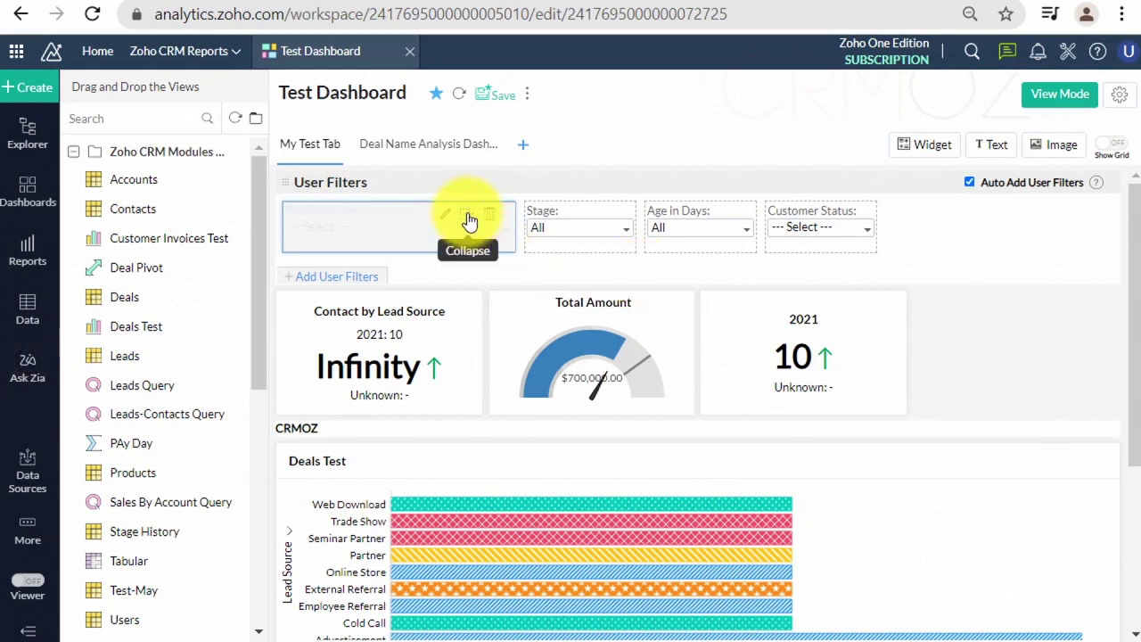
click(490, 94)
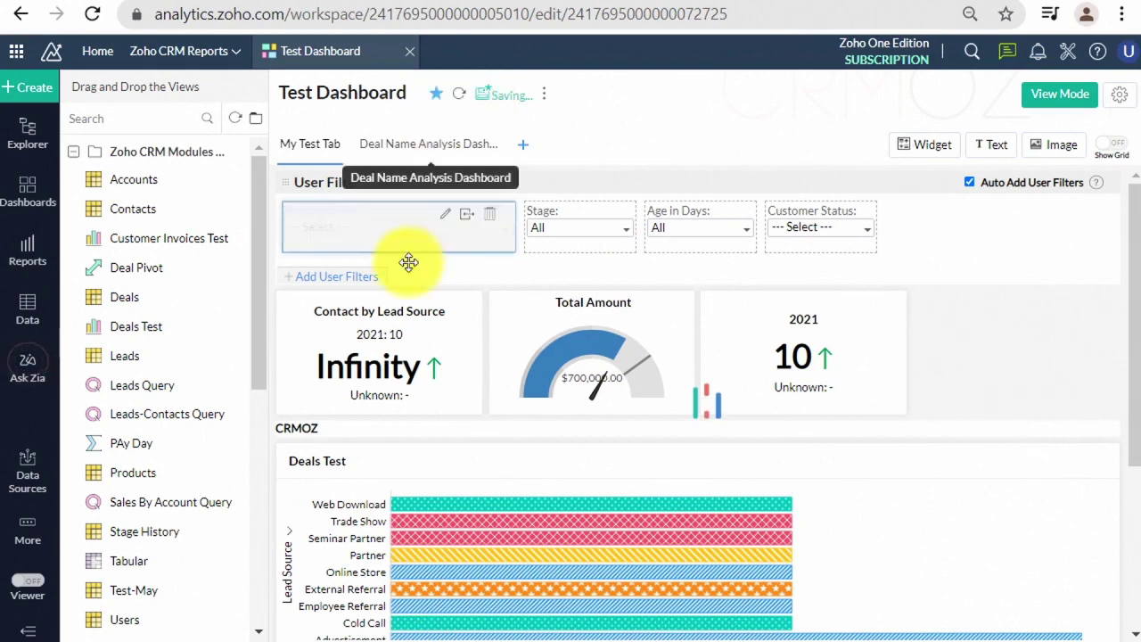
click(340, 280)
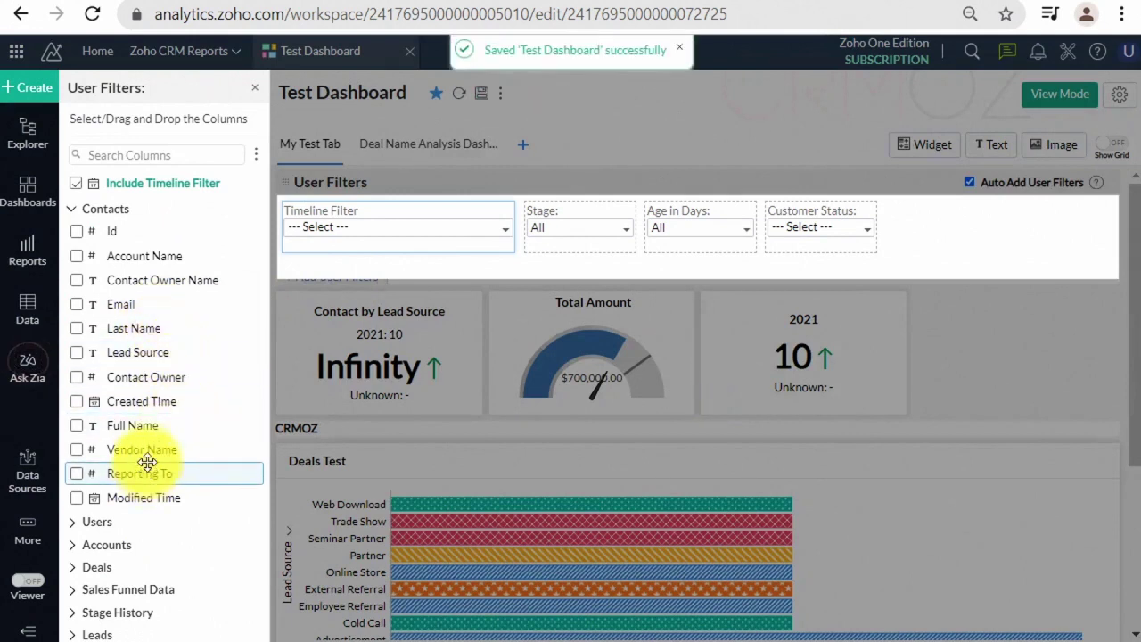
- Add Vendor Name as a user filter, then remove it again
drag(148, 453, 981, 225)
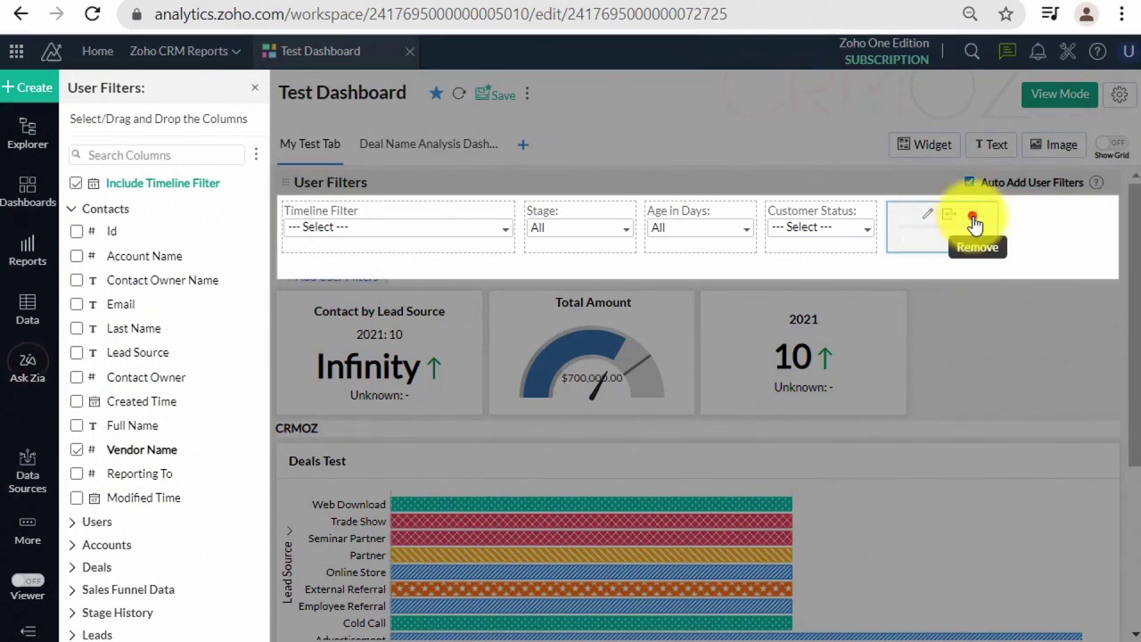
click(974, 220)
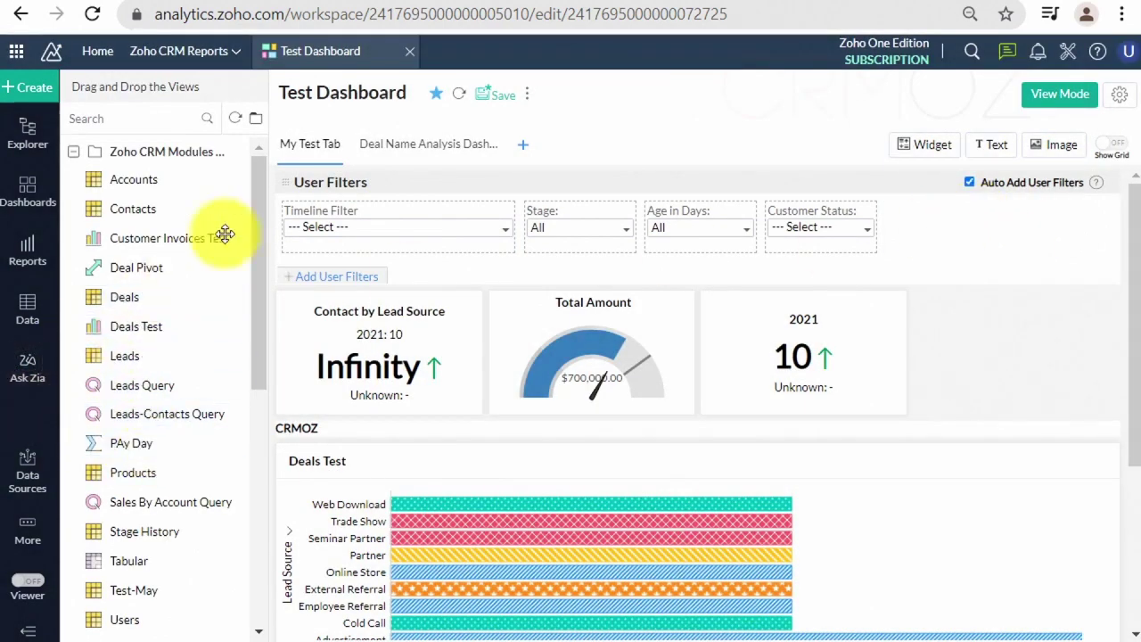
- Add First Name from the Users table as a user filter and save the dashboard
click(324, 283)
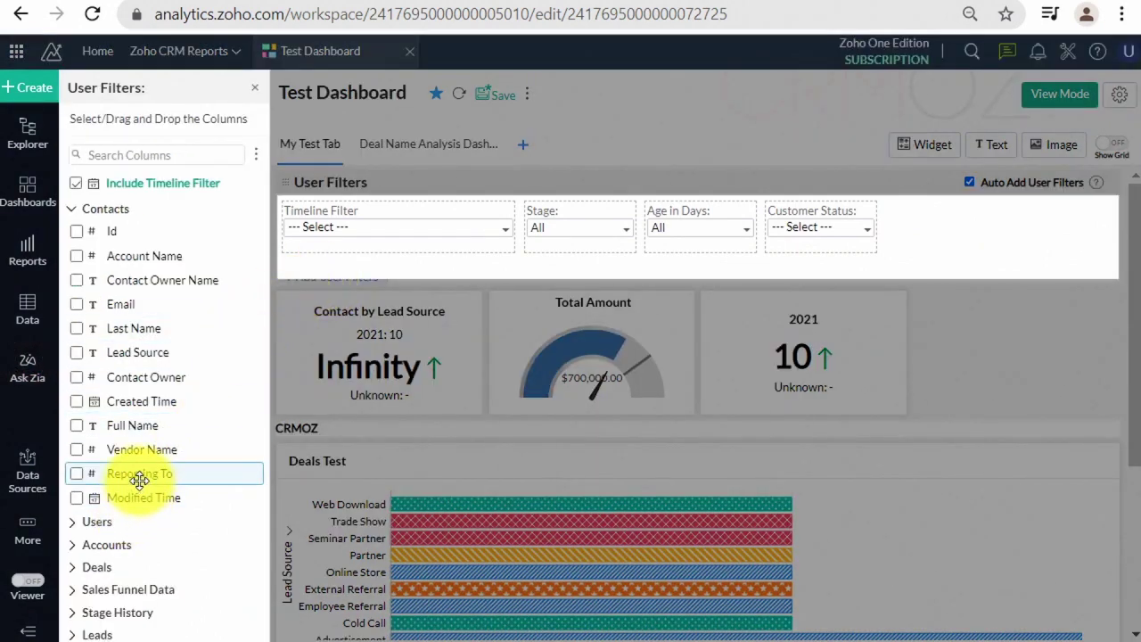
click(103, 524)
scroll(120, 503, down, 2)
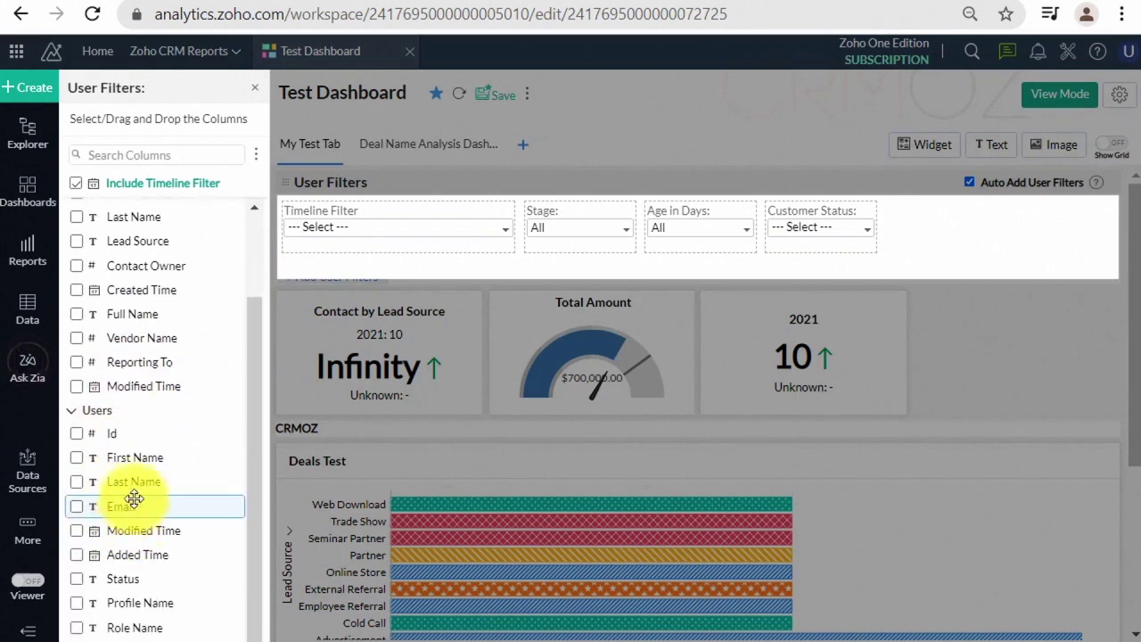
drag(125, 463, 952, 235)
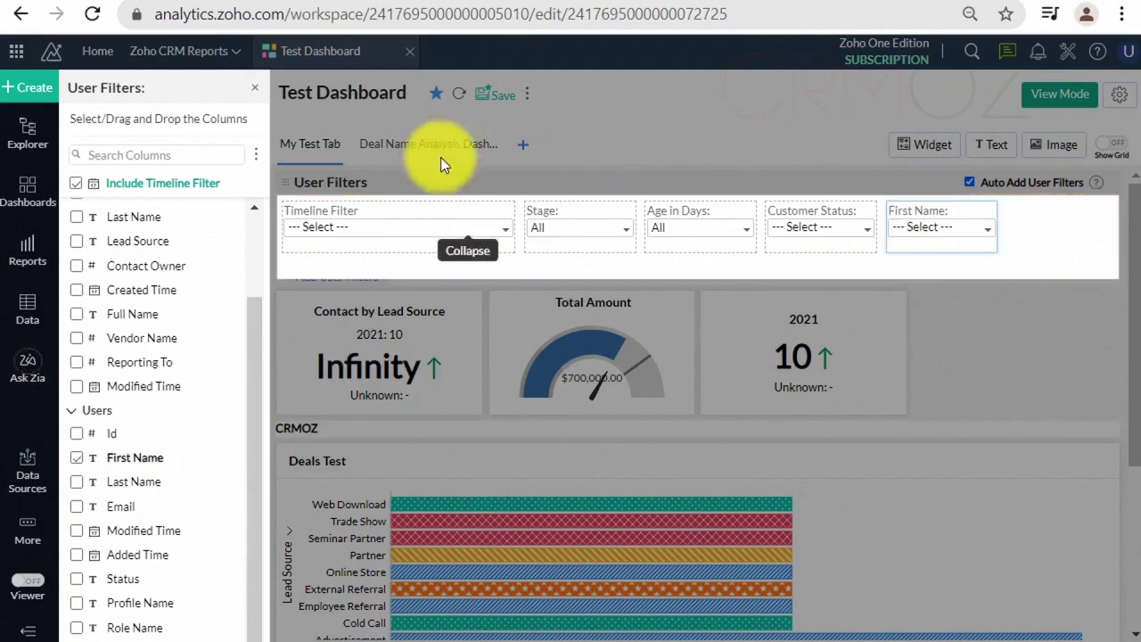
click(622, 107)
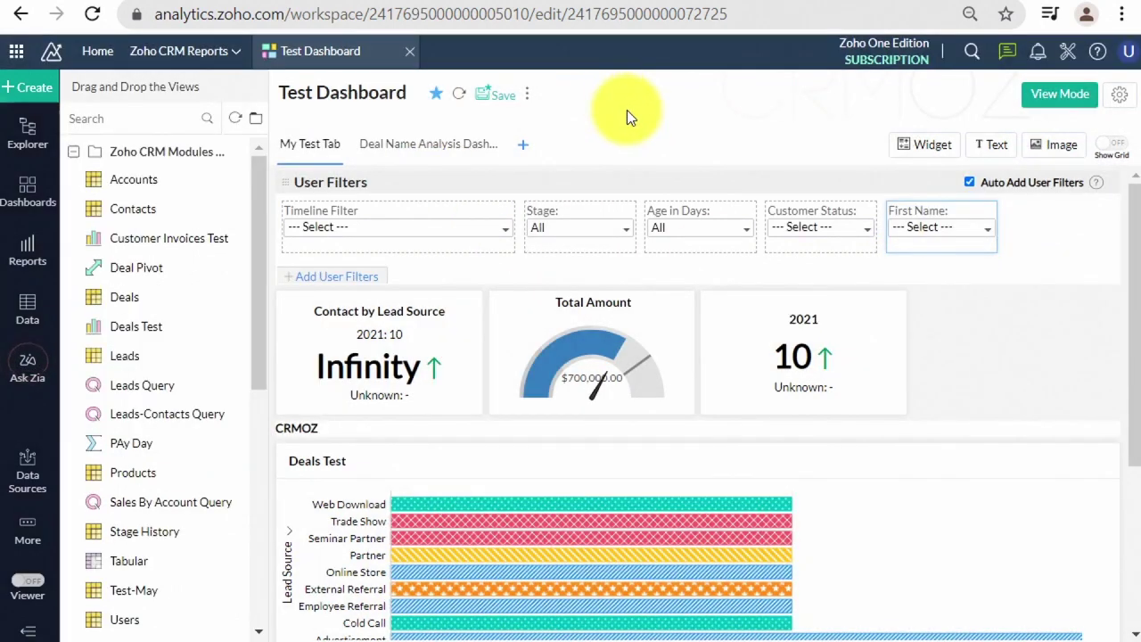
click(492, 95)
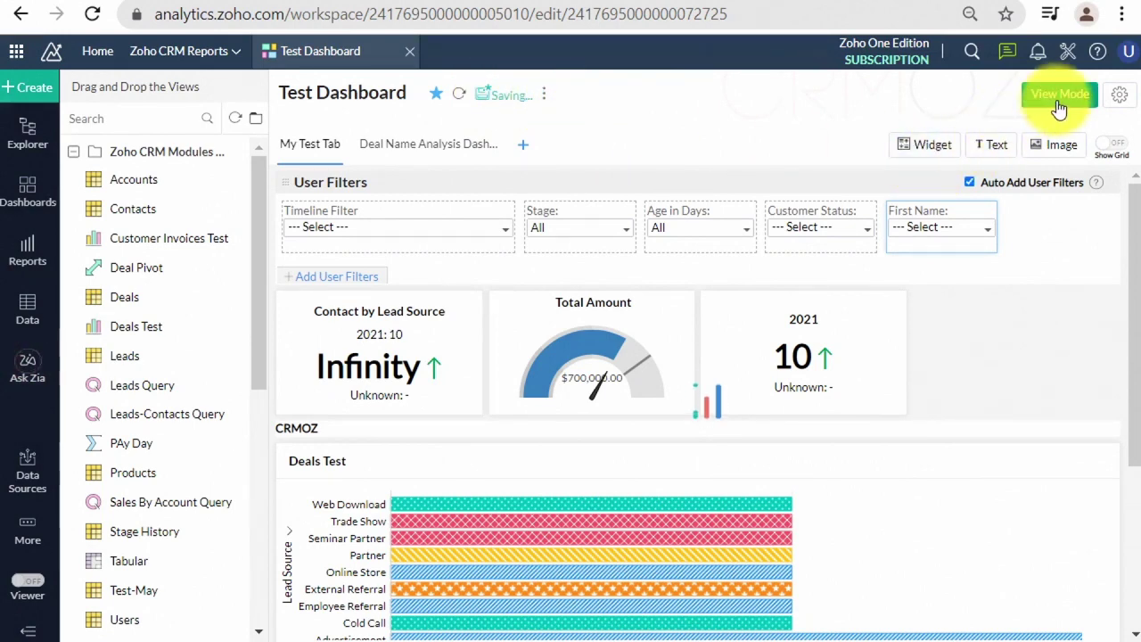
- In View Mode, test the Timeline Filter with This Month, This Quarter, Previous Year, Today and This Year
click(1059, 105)
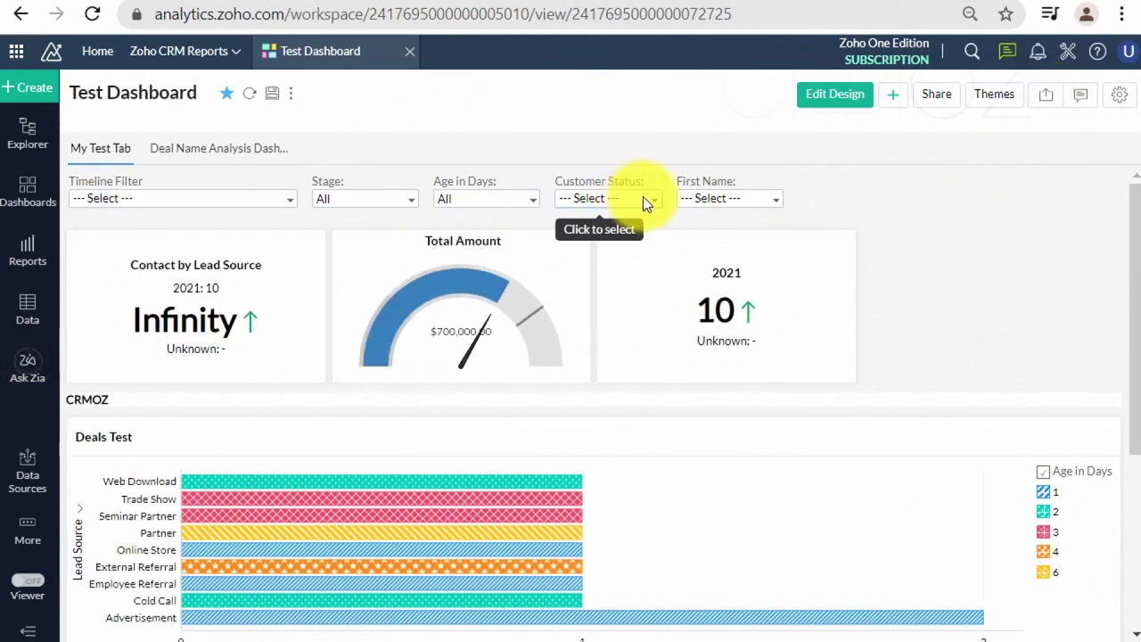
click(289, 200)
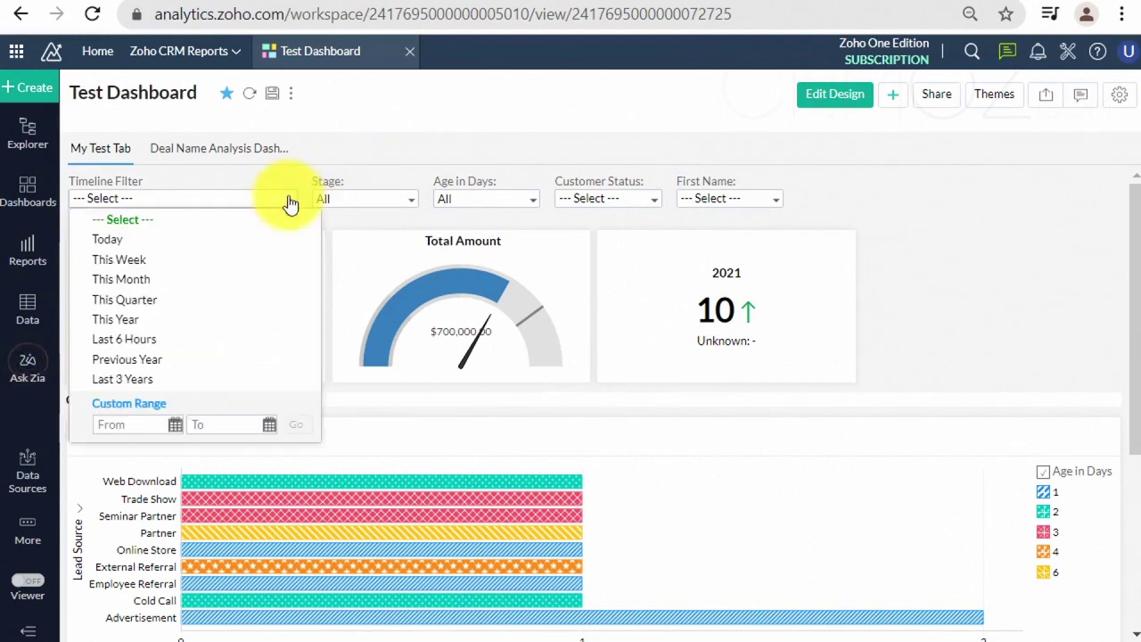
click(153, 282)
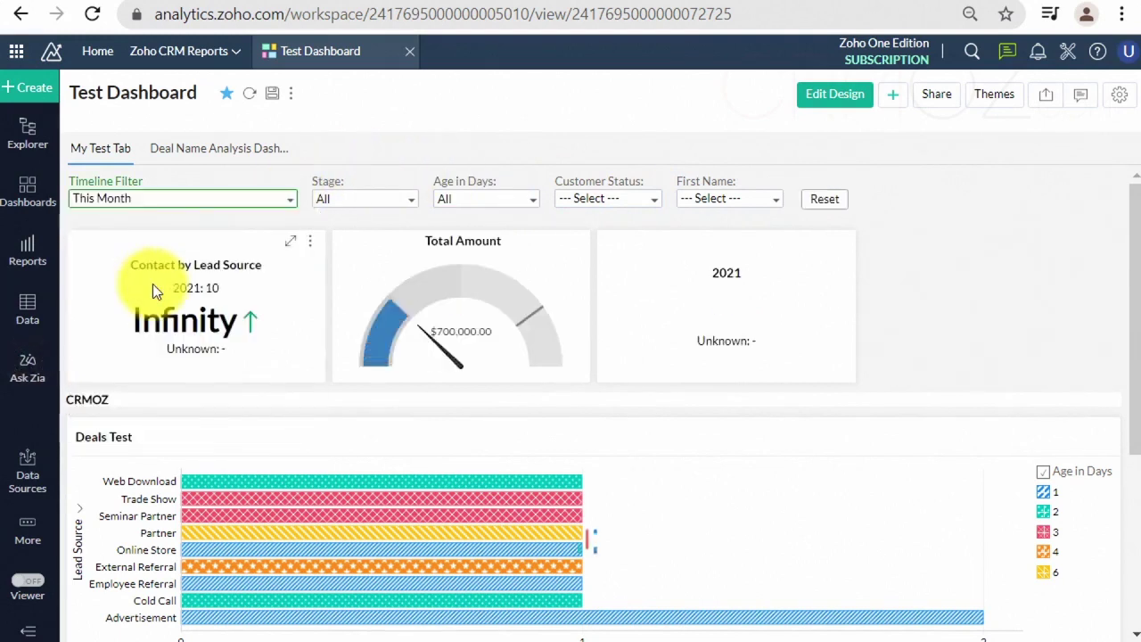
click(285, 199)
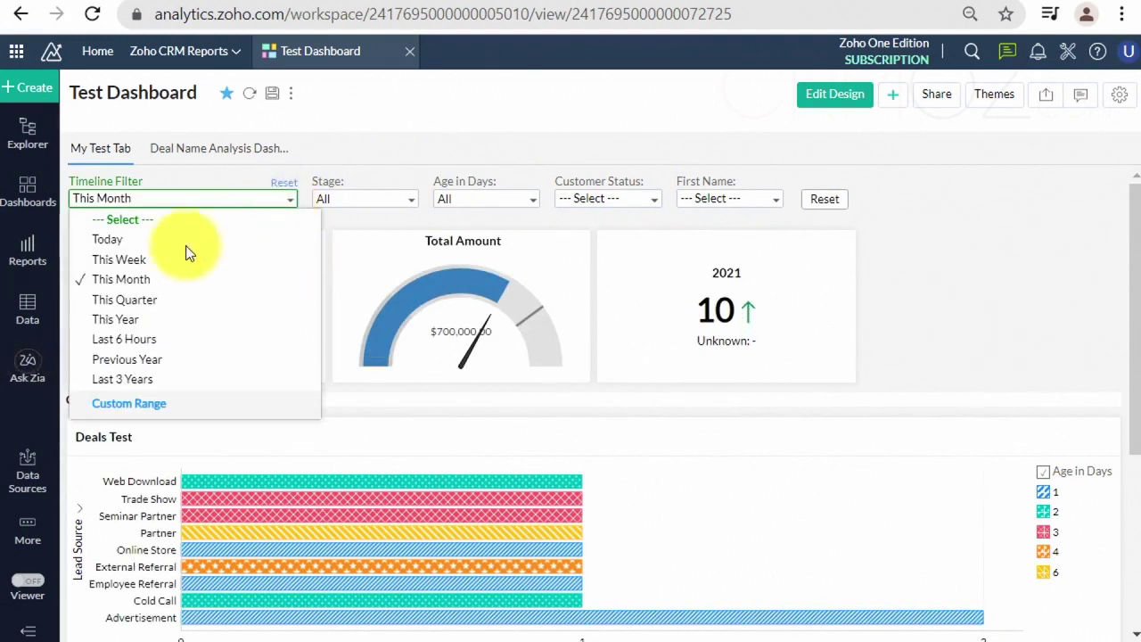
click(165, 303)
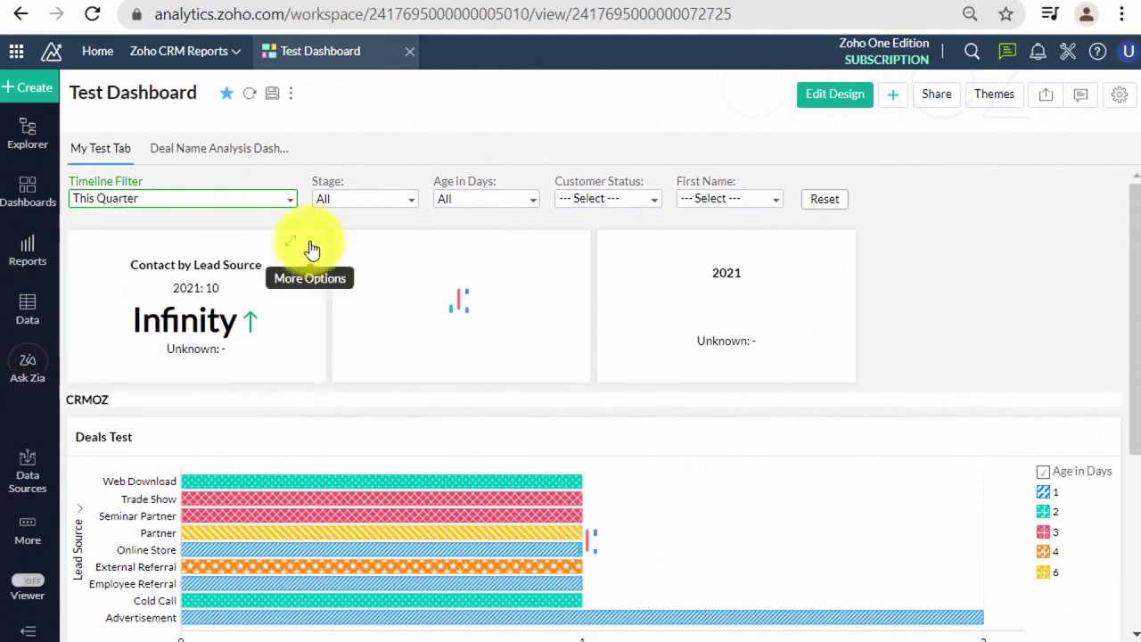
click(292, 204)
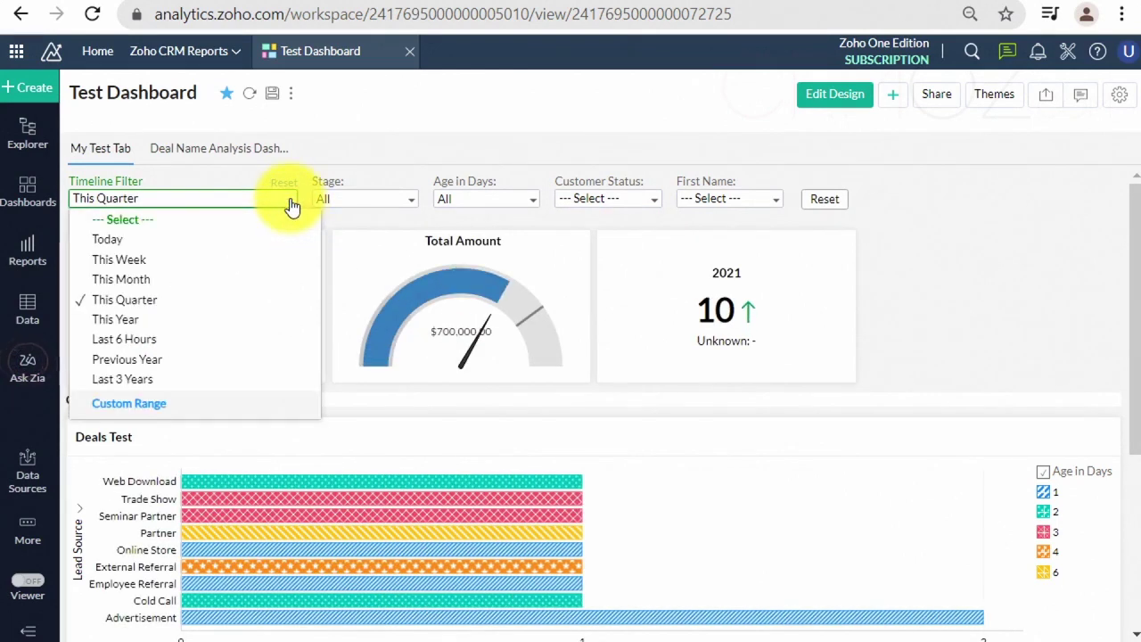
click(174, 360)
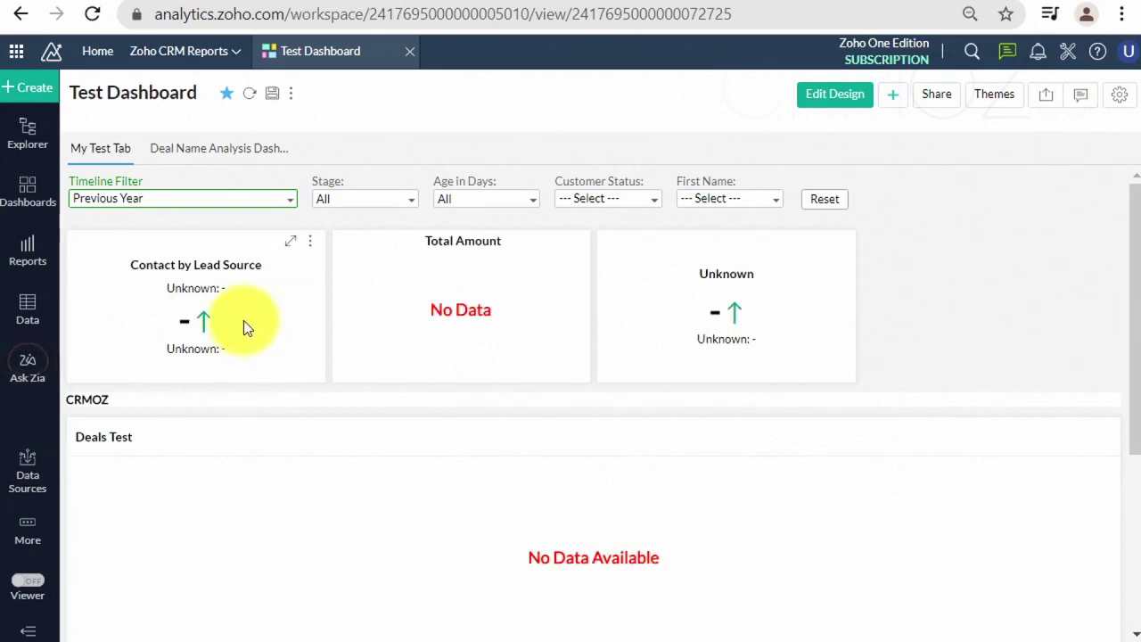
click(287, 202)
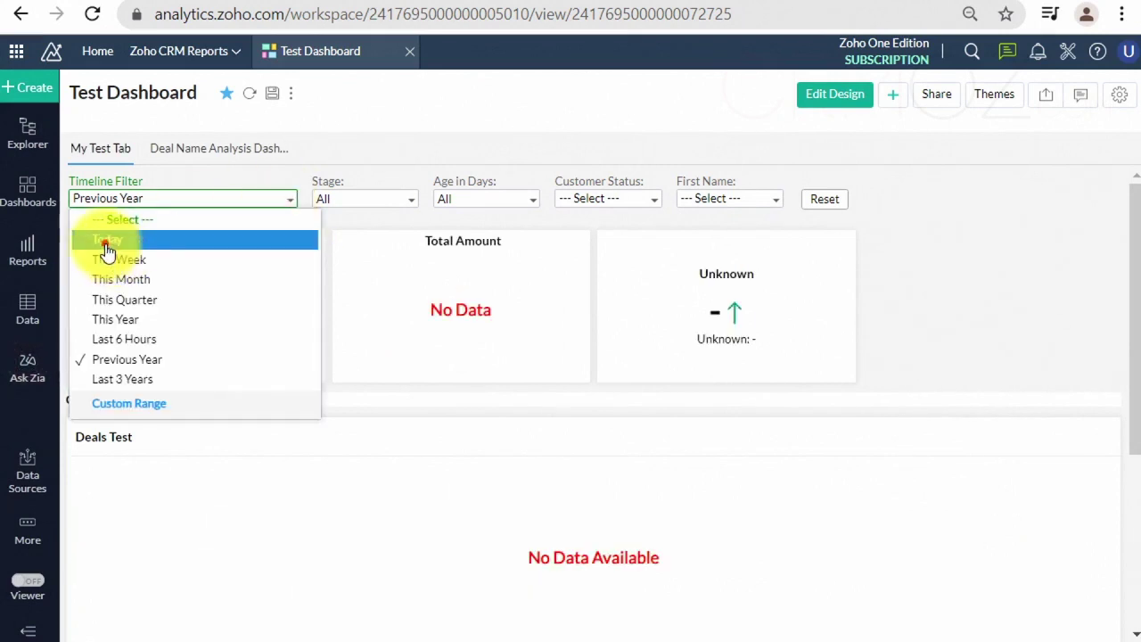
click(105, 241)
click(294, 207)
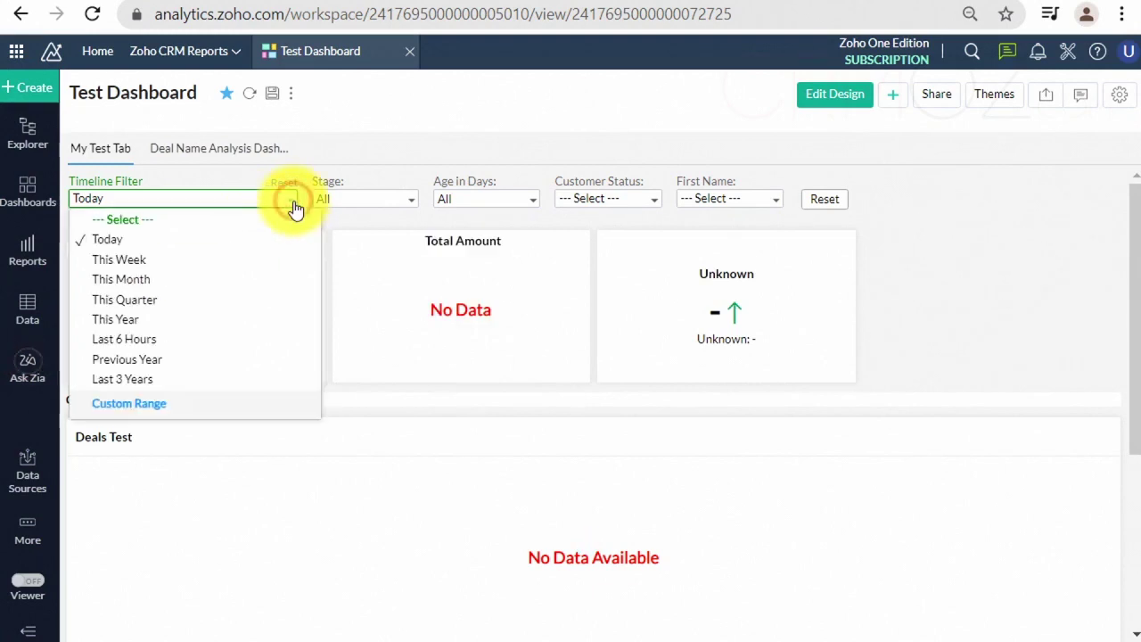
click(189, 319)
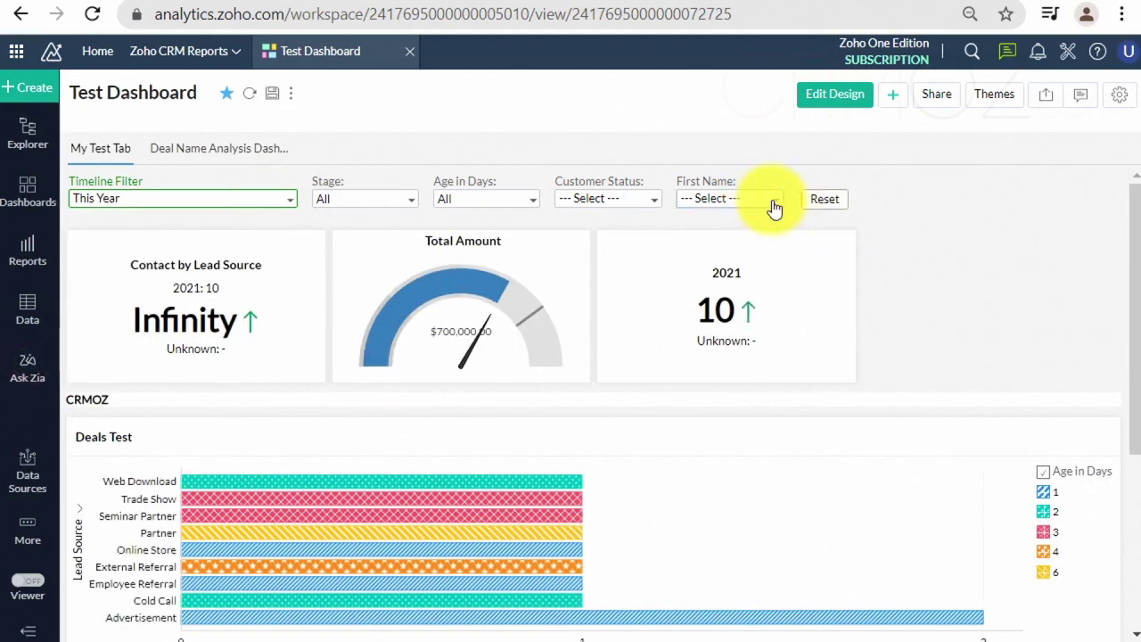
- Filter by one user's first name, then reset all filter selections
click(773, 199)
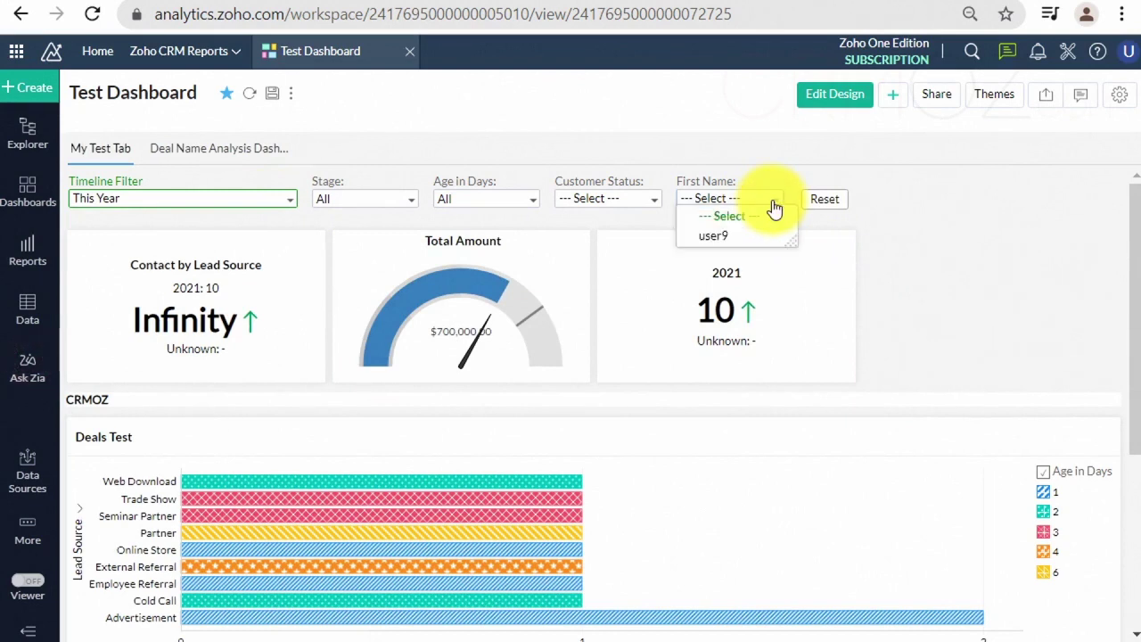
click(727, 238)
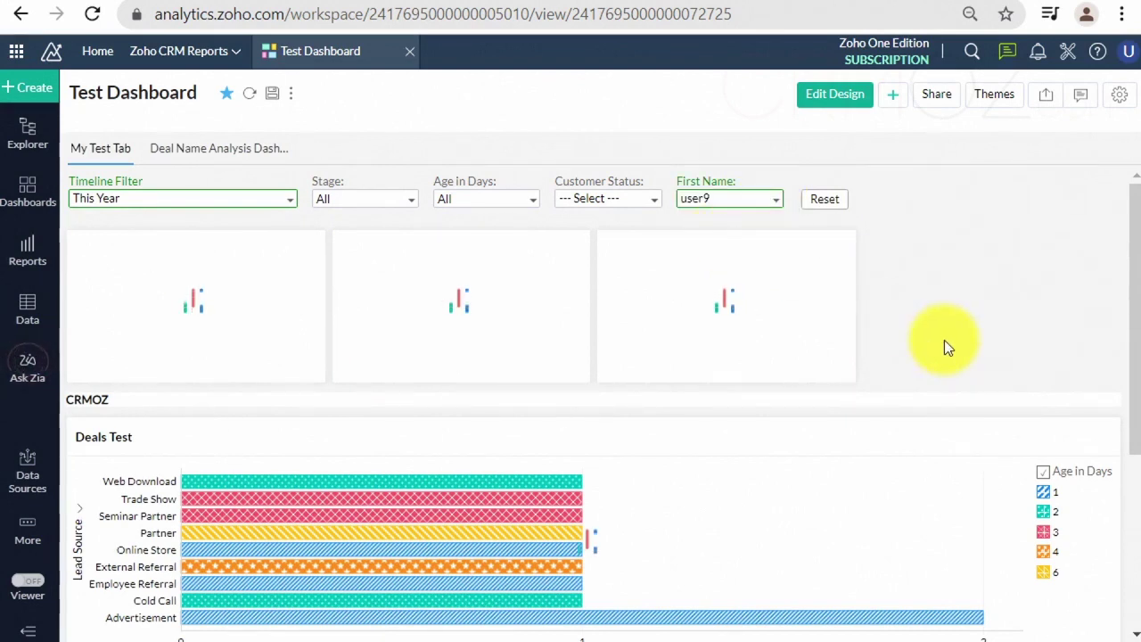
click(827, 201)
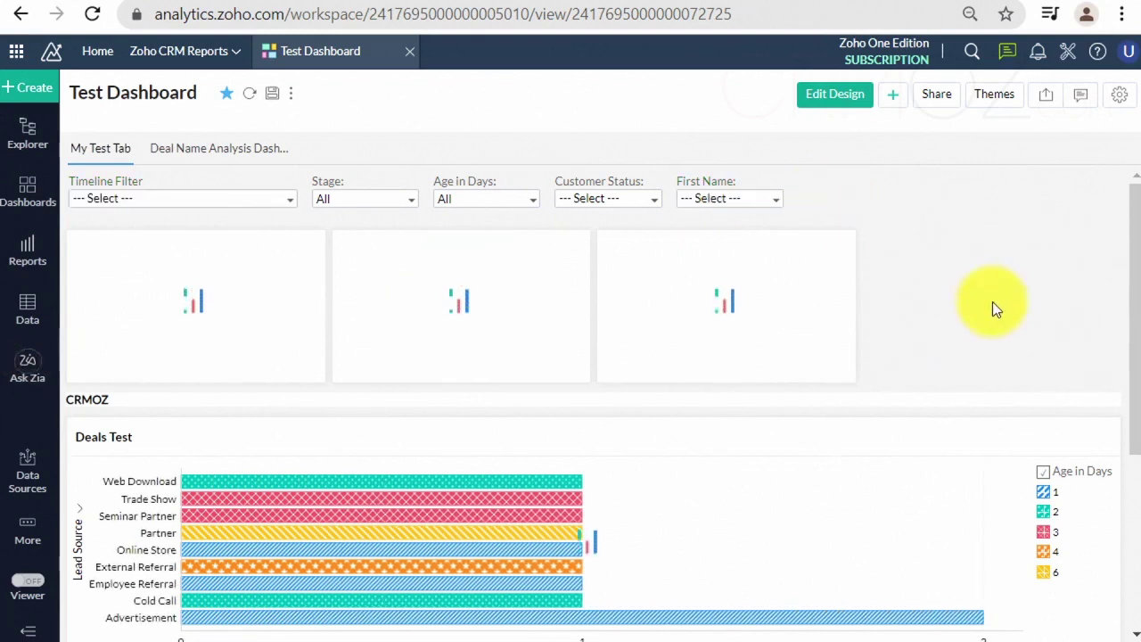
- Filter Test Dashboard to Customer Status Unknown and bring up its sharing options
click(634, 198)
click(613, 257)
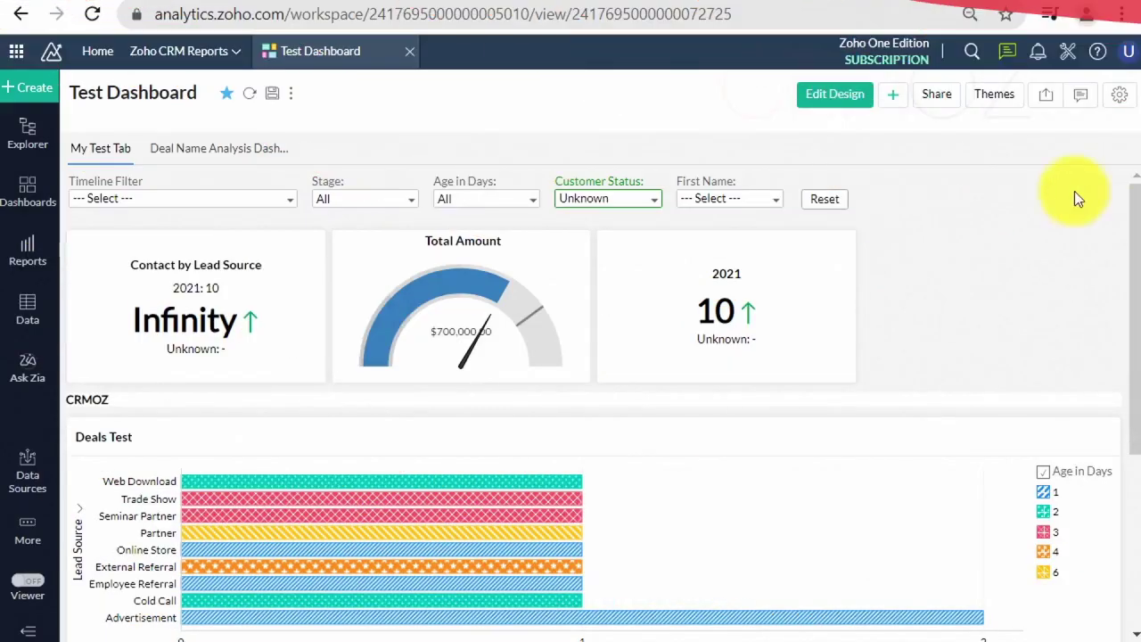
click(934, 97)
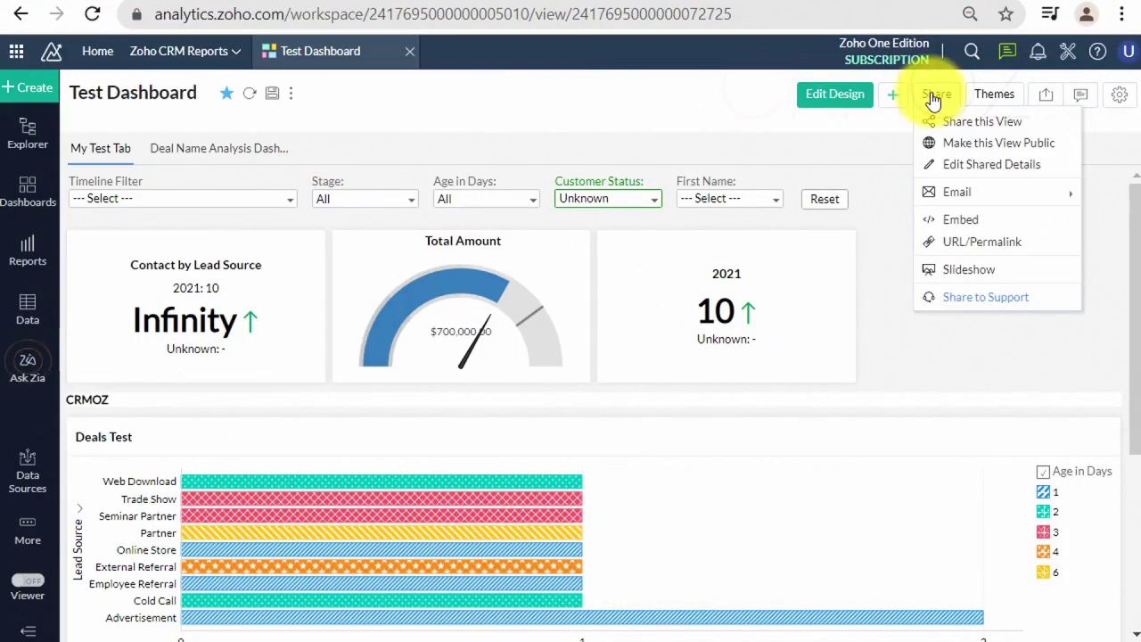
- Make the dashboard view public with Access Permission set to Public on the web
click(984, 145)
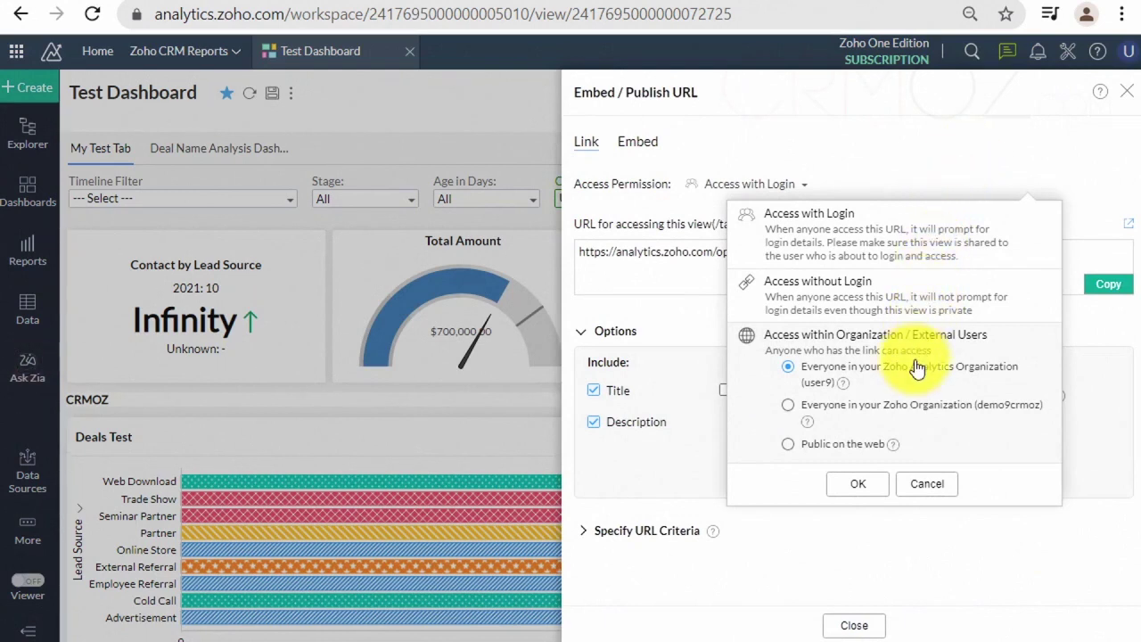
mouse_move(810, 417)
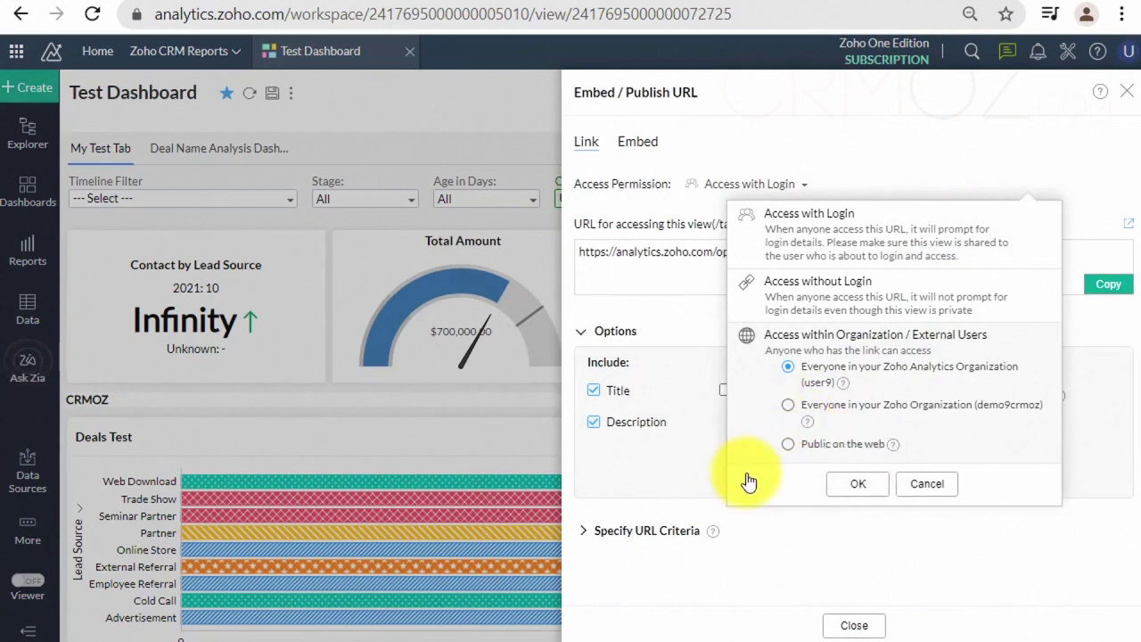
click(788, 443)
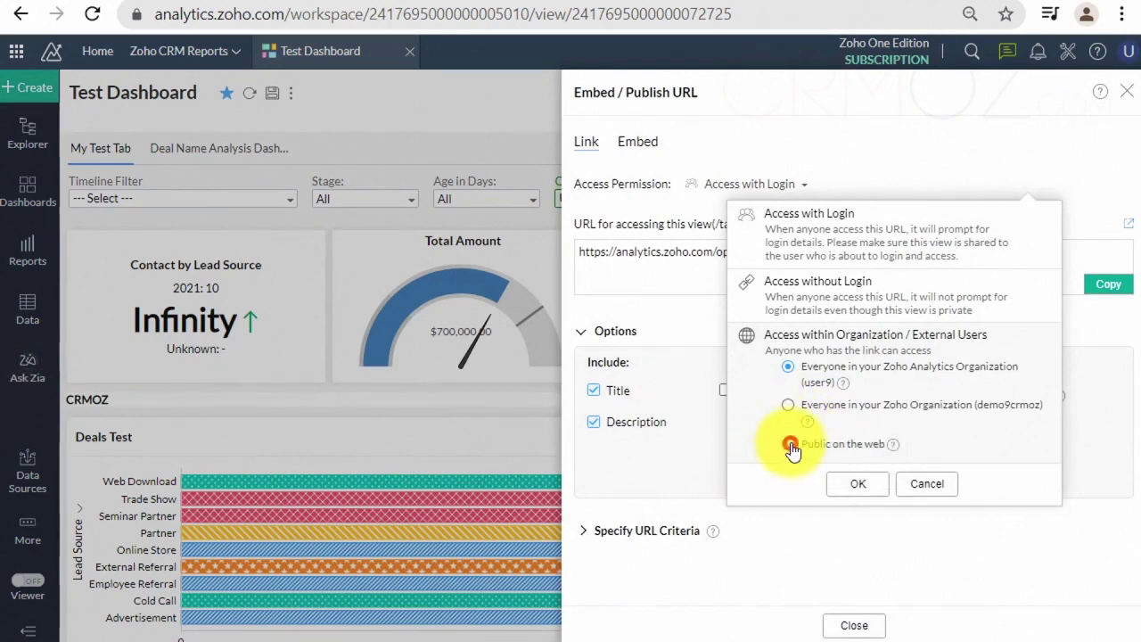
click(858, 484)
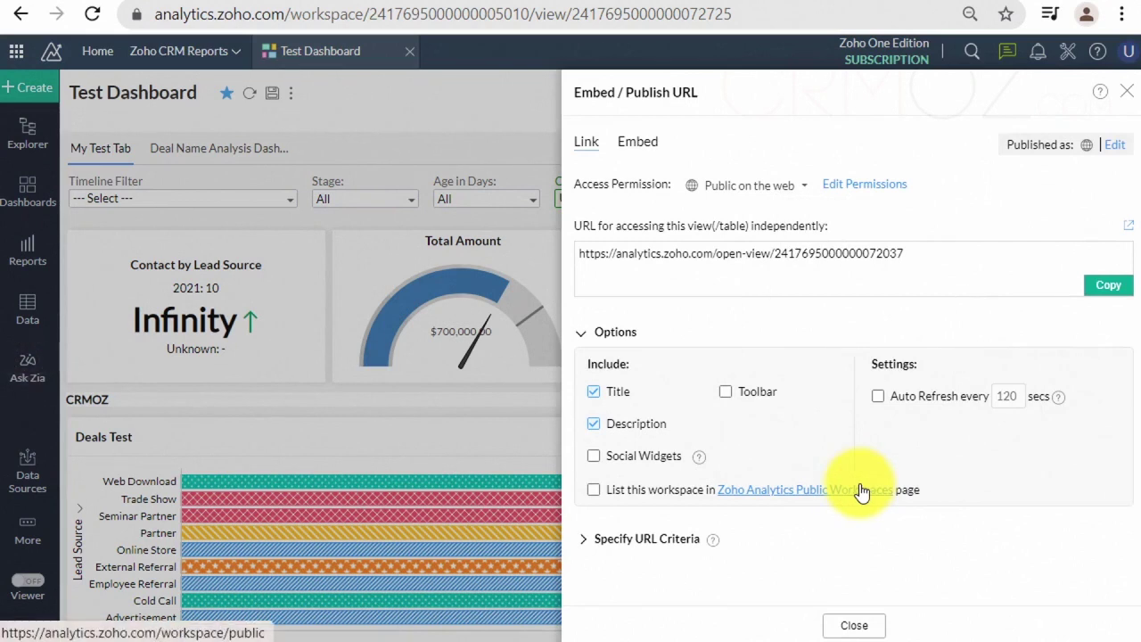
- Copy the open-view URL, close the publish settings, and start a new browser tab
click(1110, 286)
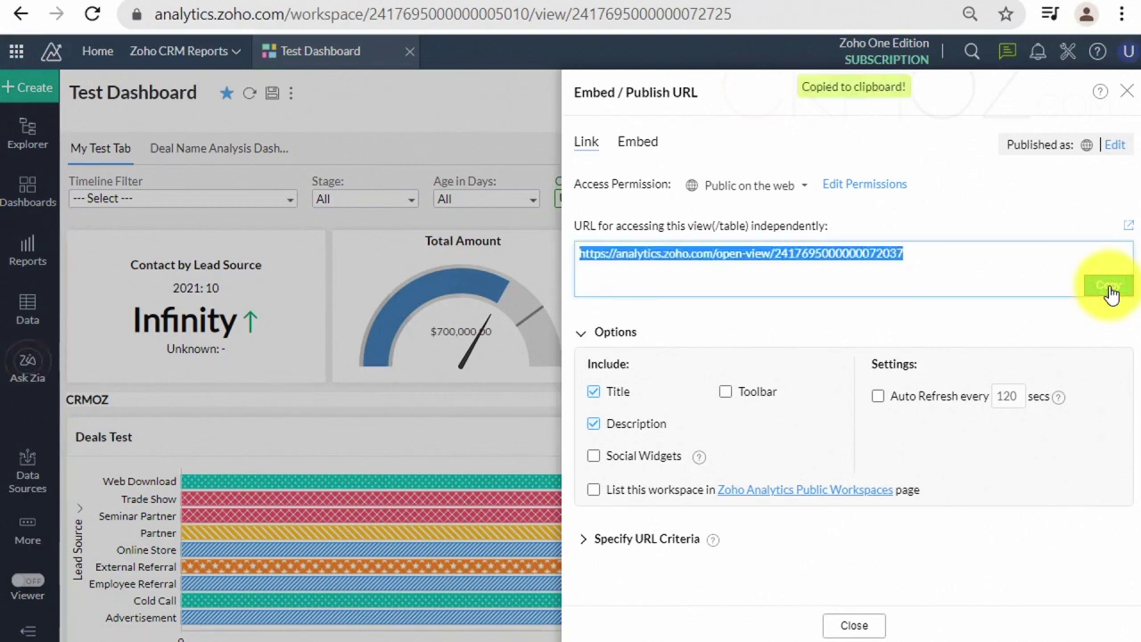
click(861, 628)
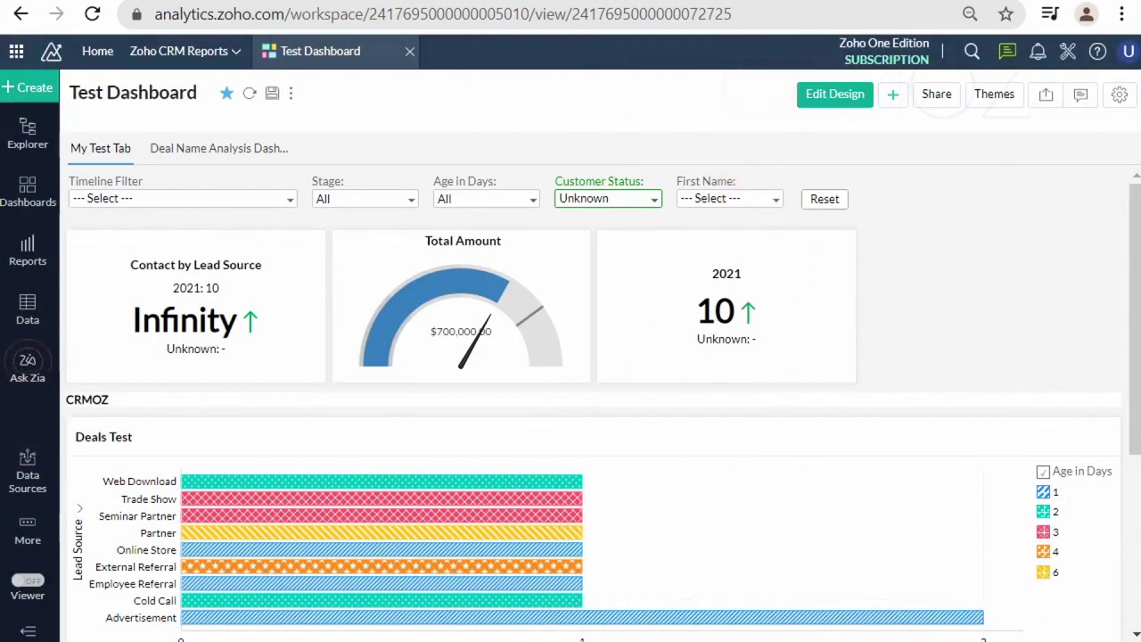
key(ctrl+t)
- Paste the copied open-view URL into the new tab's address bar and load the public dashboard
click(606, 17)
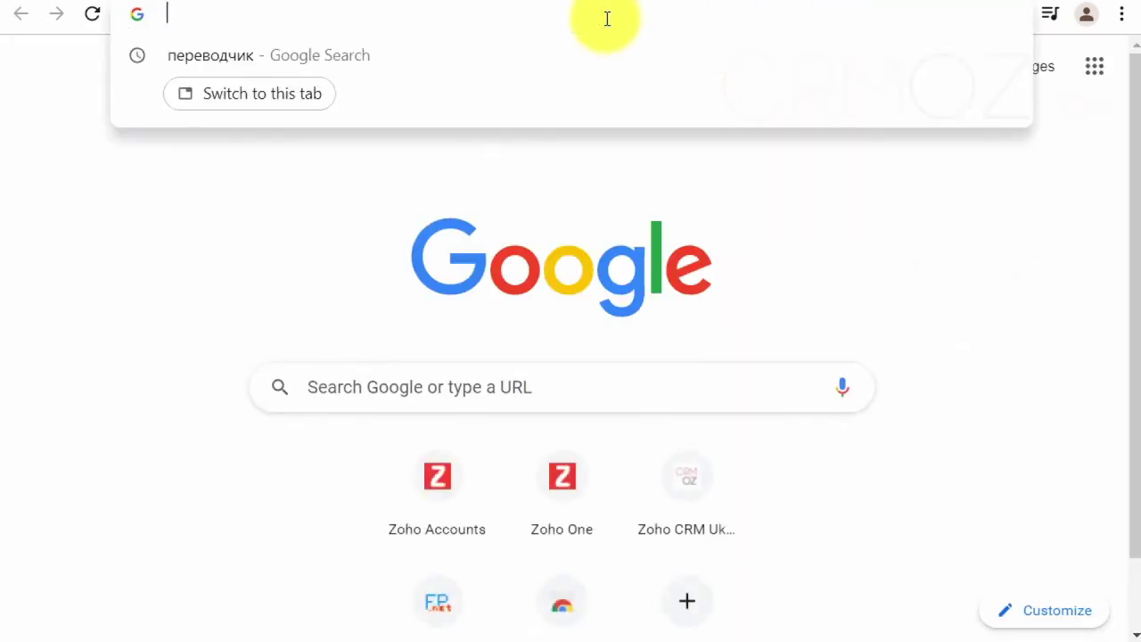
key(ctrl+v)
key(Return)
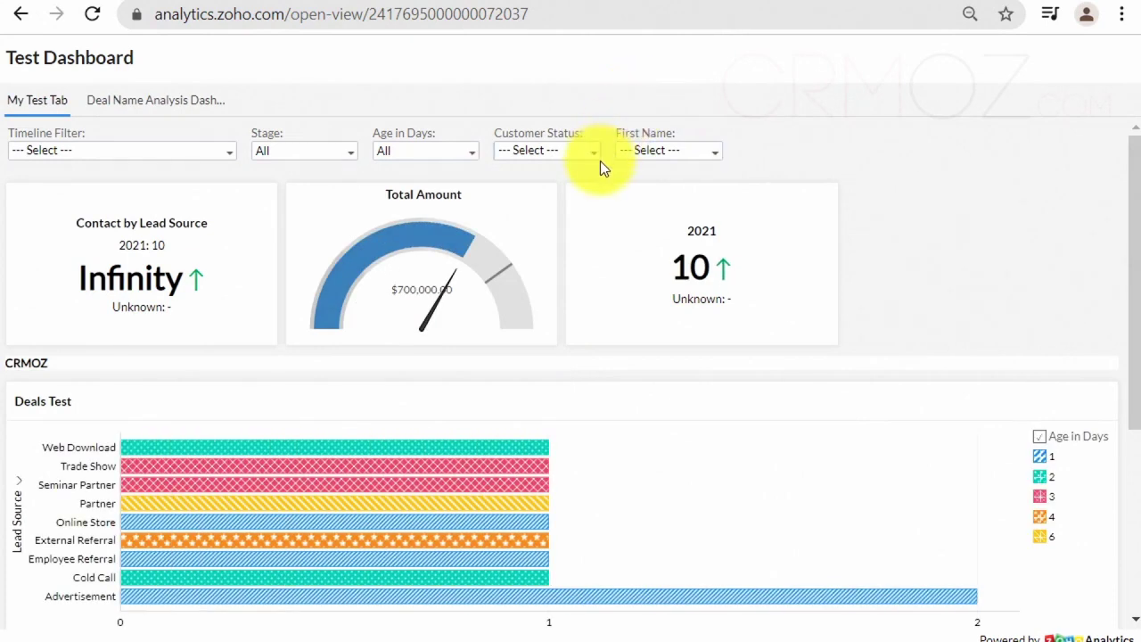
scroll(600, 161, down, 4)
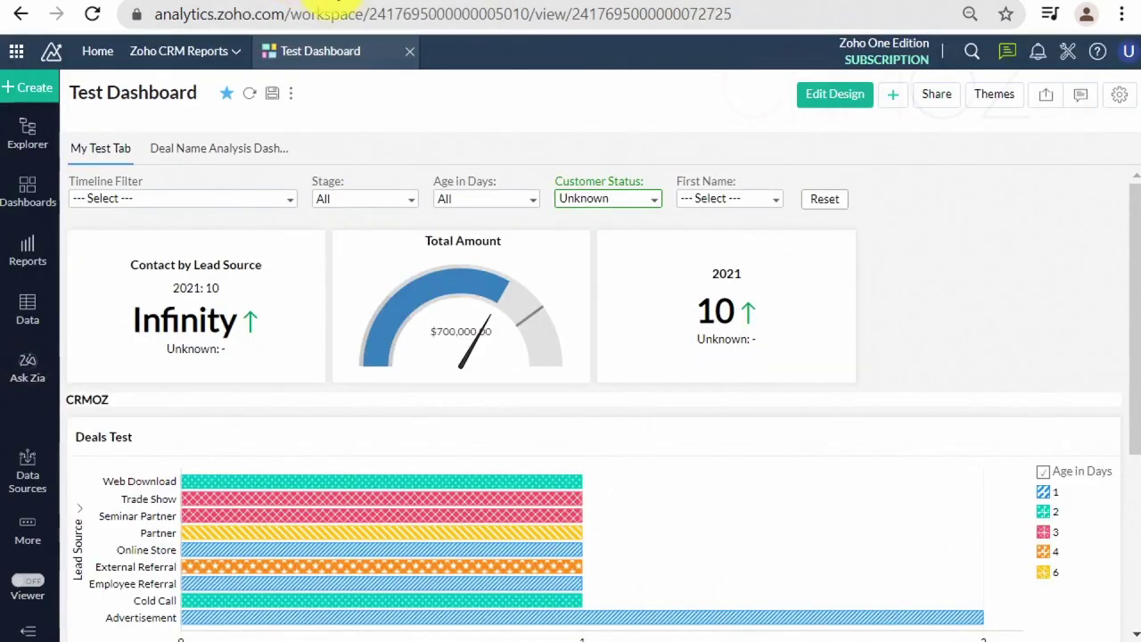
- Open Edit Shared Details from Share to see Public Visitor with Read Access
click(945, 102)
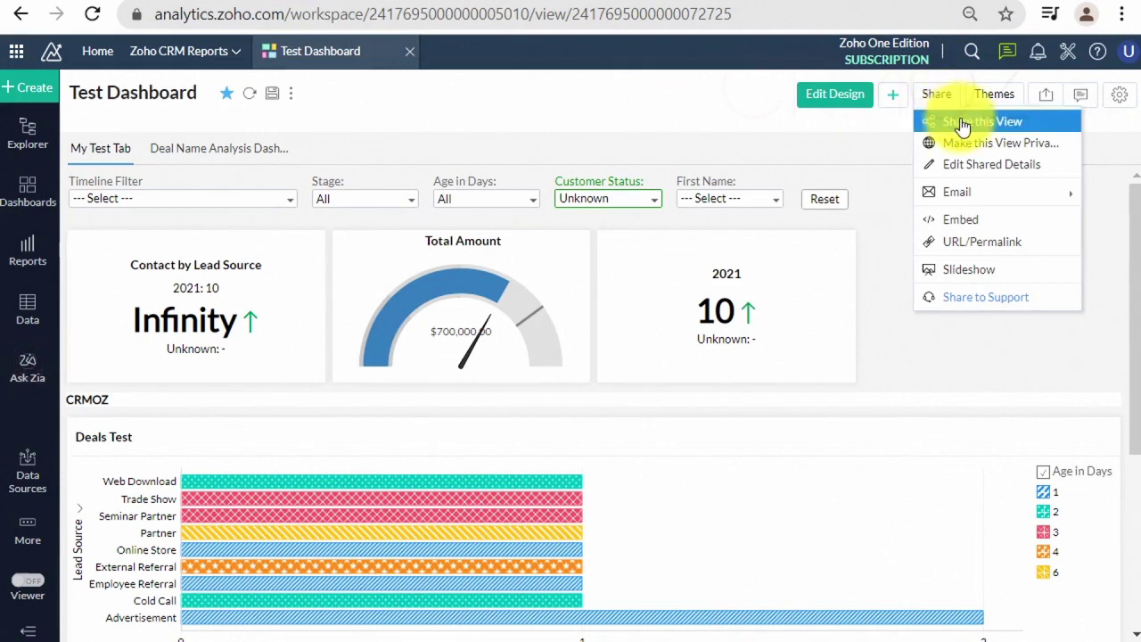
click(990, 166)
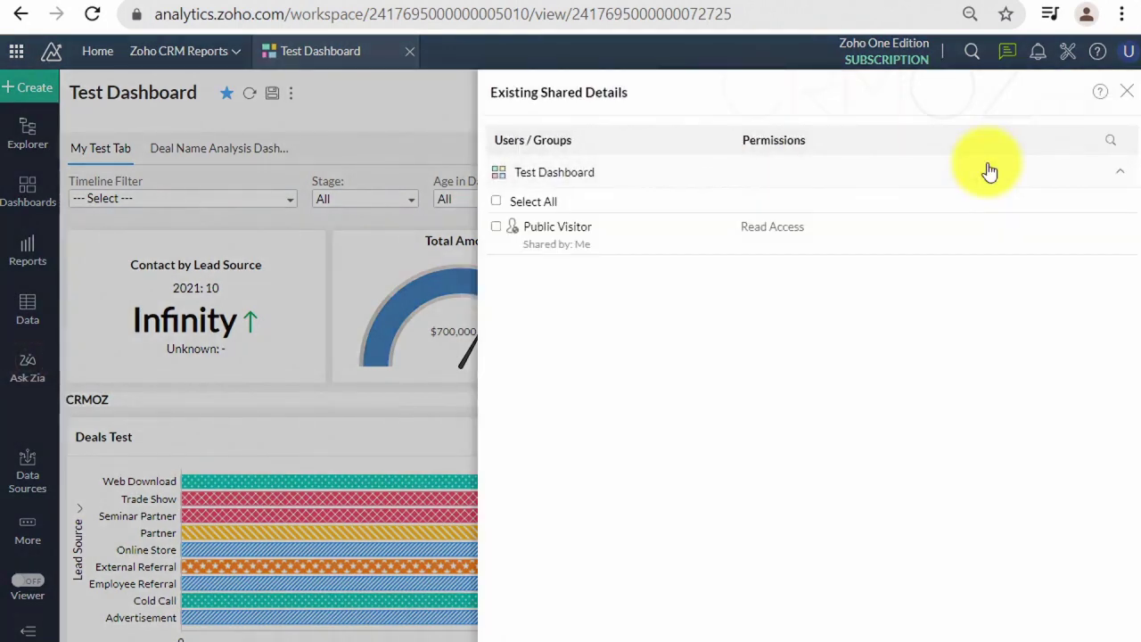
- Grant Public Visitor Export Data, View Underlying Data and Drill Down permissions
mouse_move(716, 247)
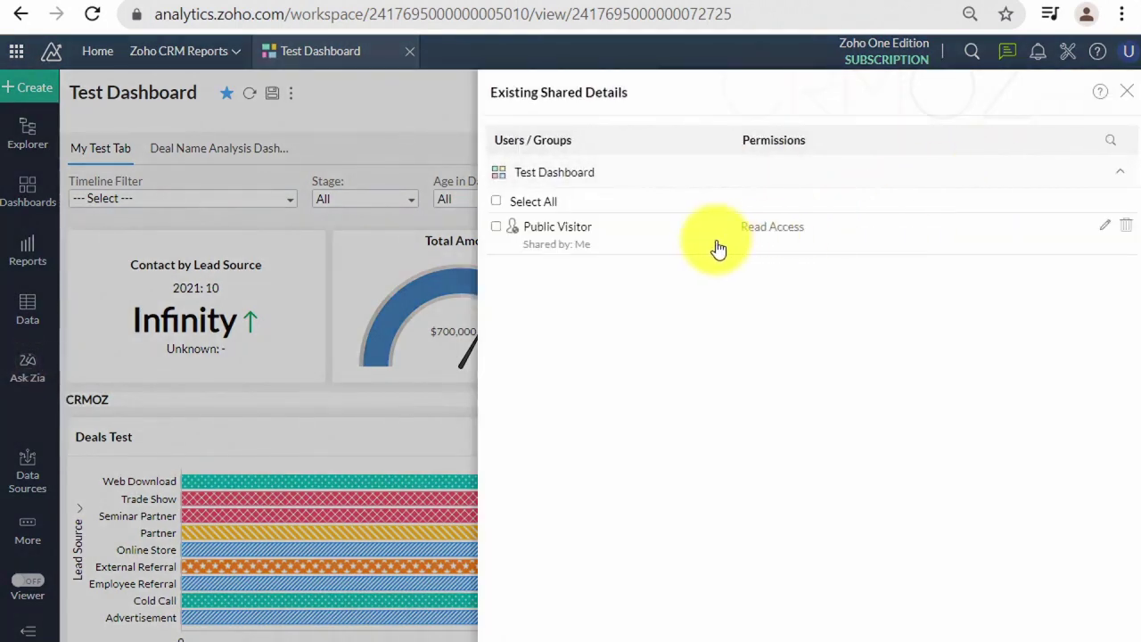
click(1106, 225)
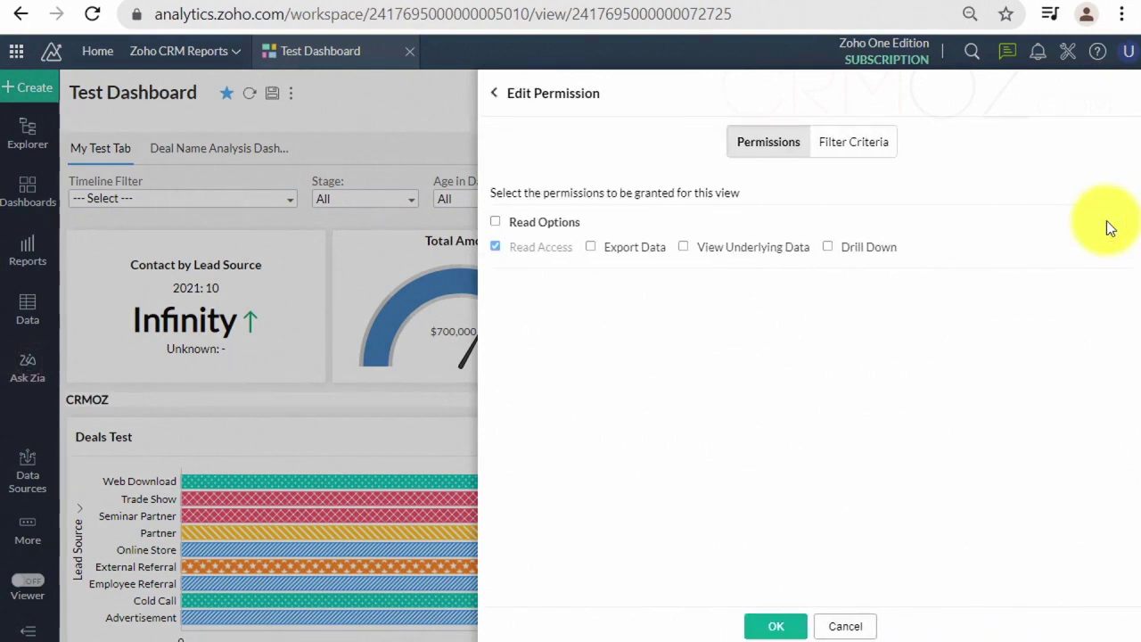
click(590, 247)
click(683, 246)
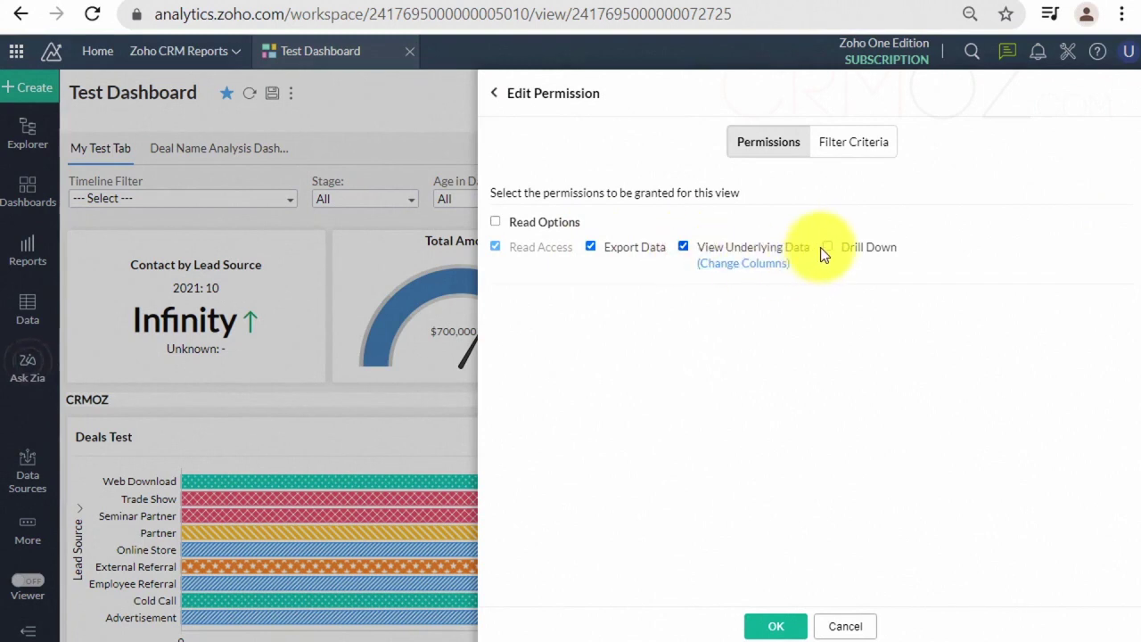
click(828, 247)
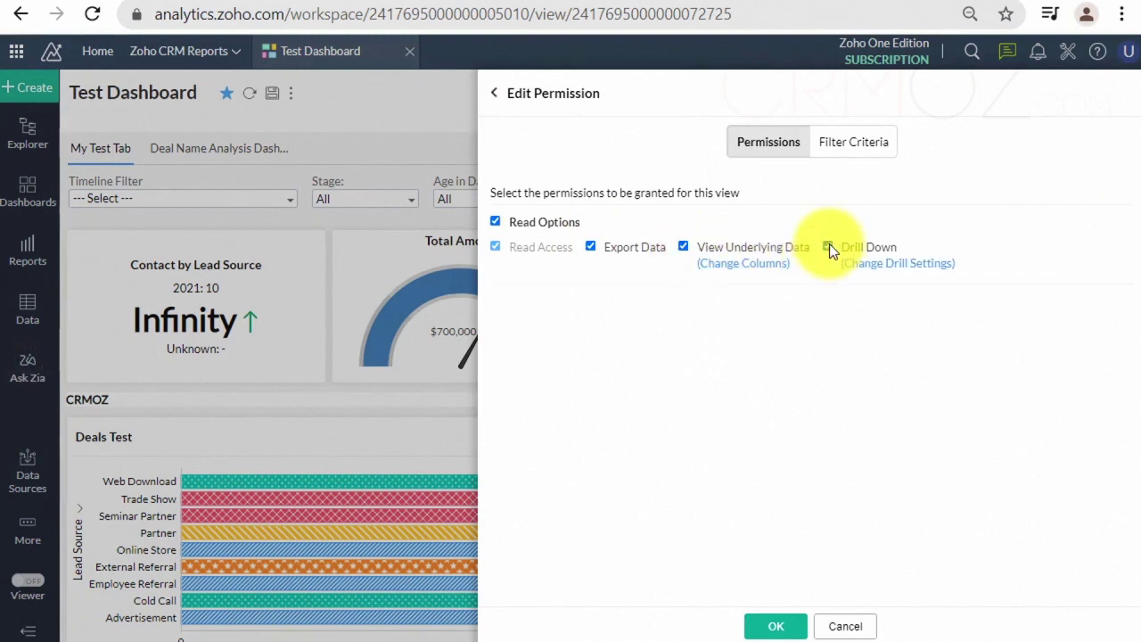
- Show Leads, Contacts and Deals columns in underlying data, save the permissions, and reload the public page
click(786, 267)
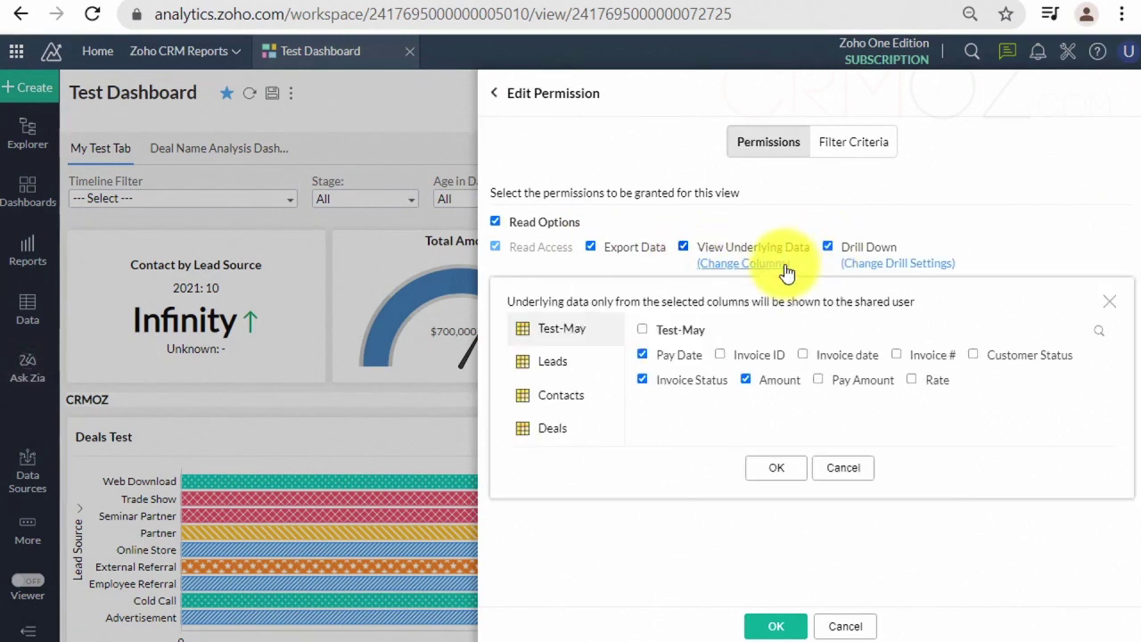
click(557, 362)
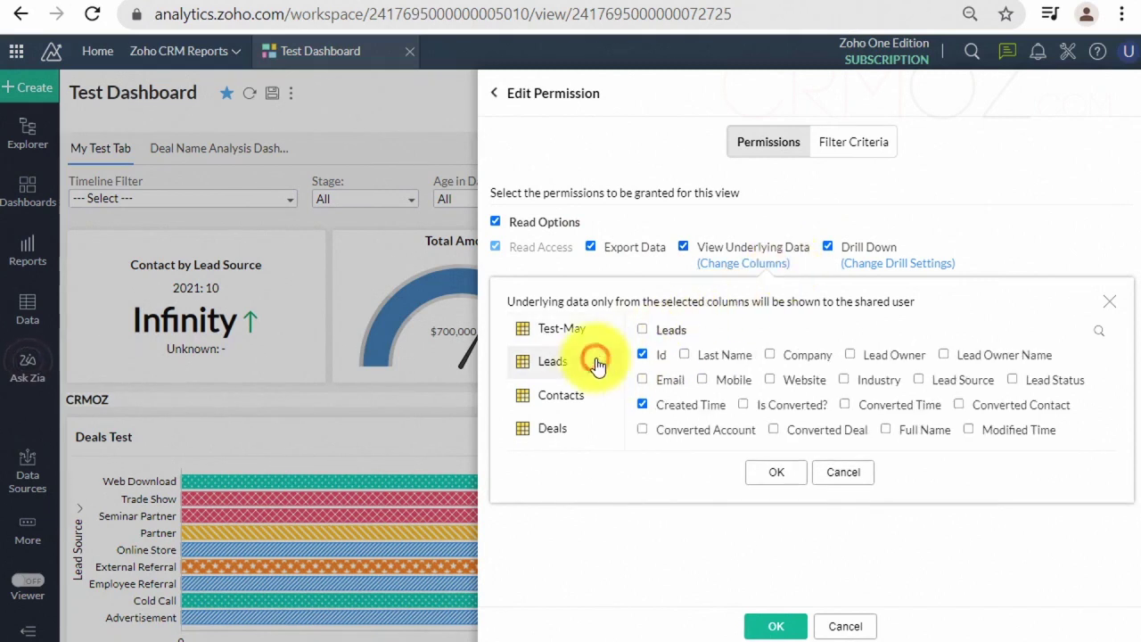
click(562, 396)
click(553, 430)
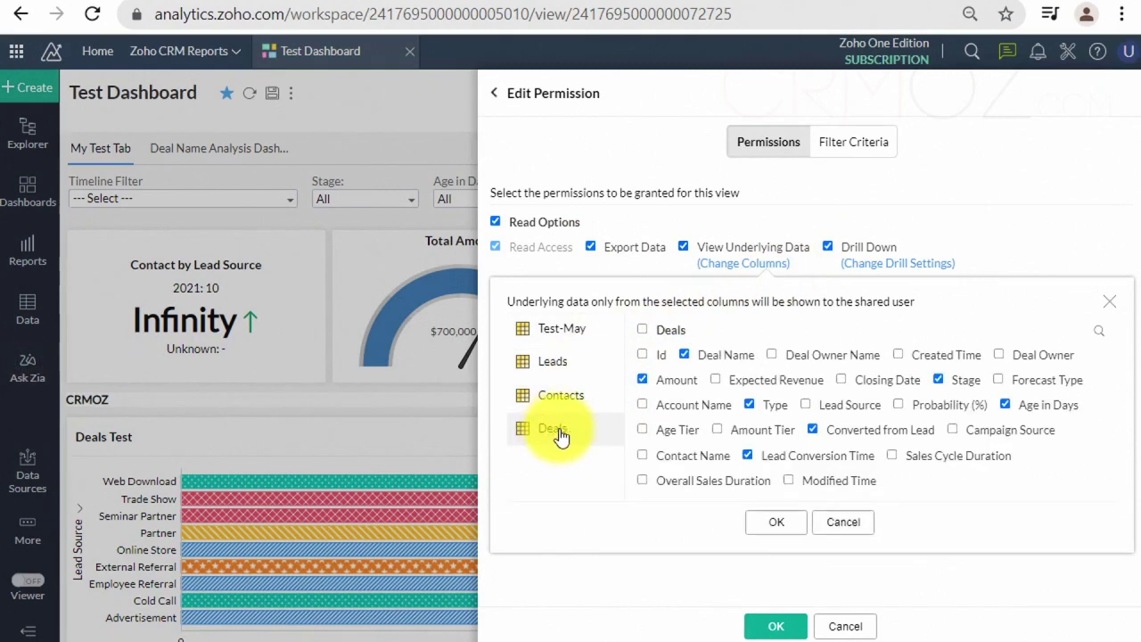
click(861, 247)
click(872, 251)
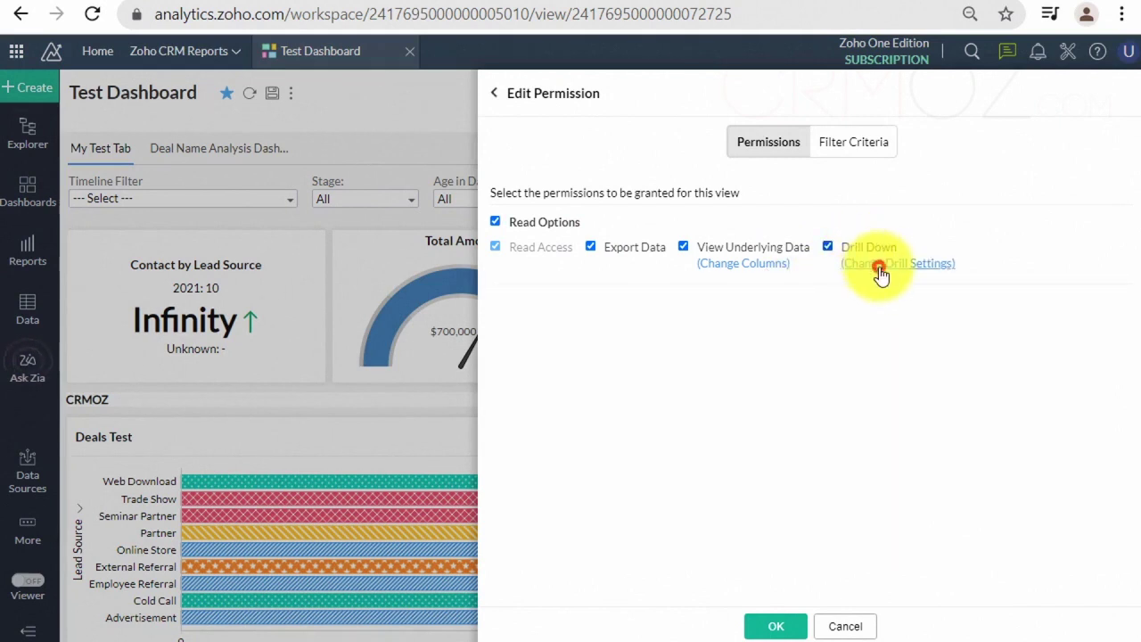
click(880, 266)
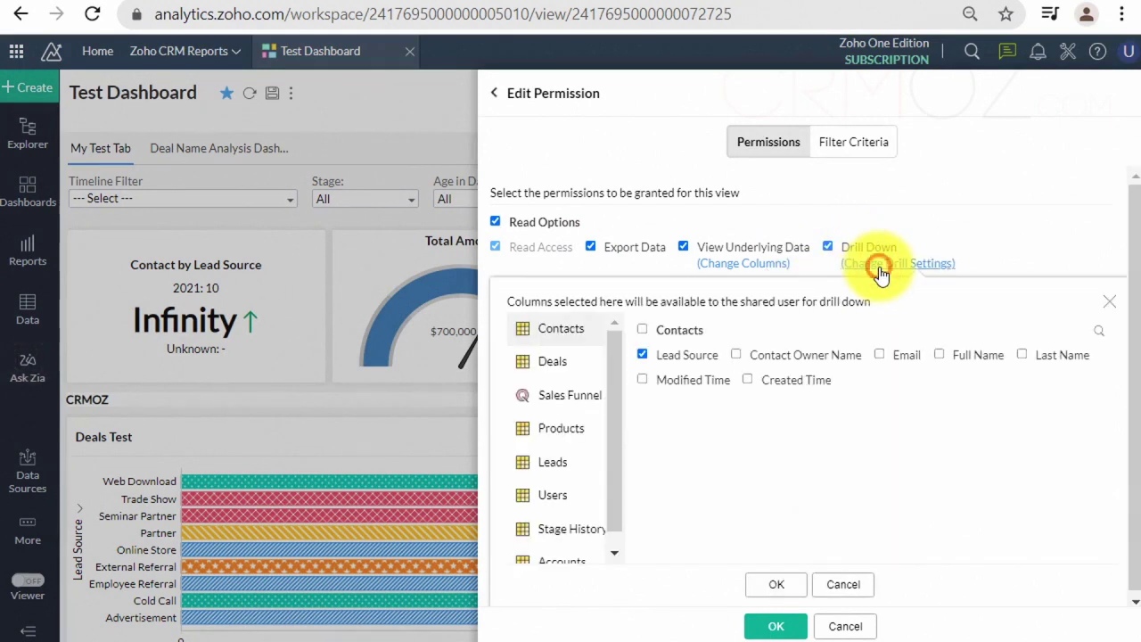
click(879, 265)
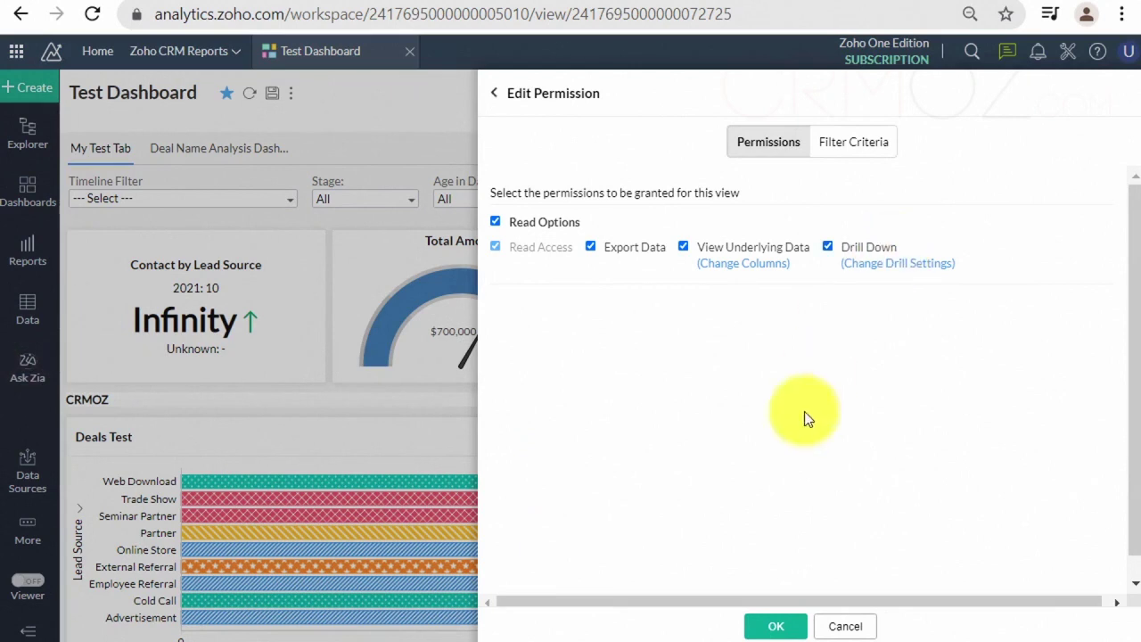
click(773, 628)
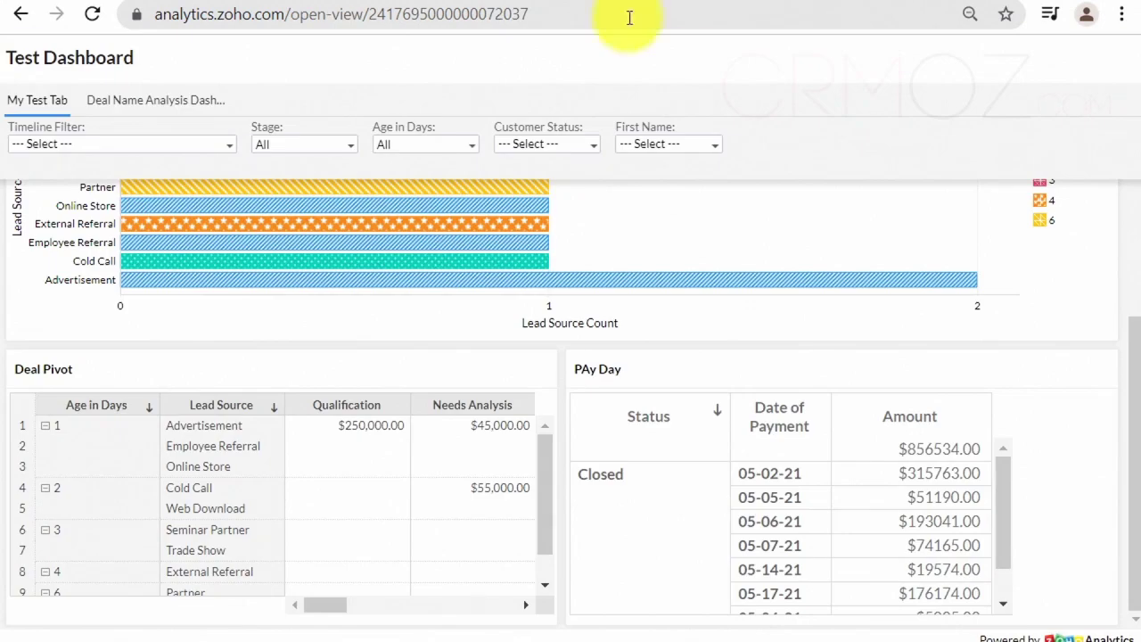
click(93, 15)
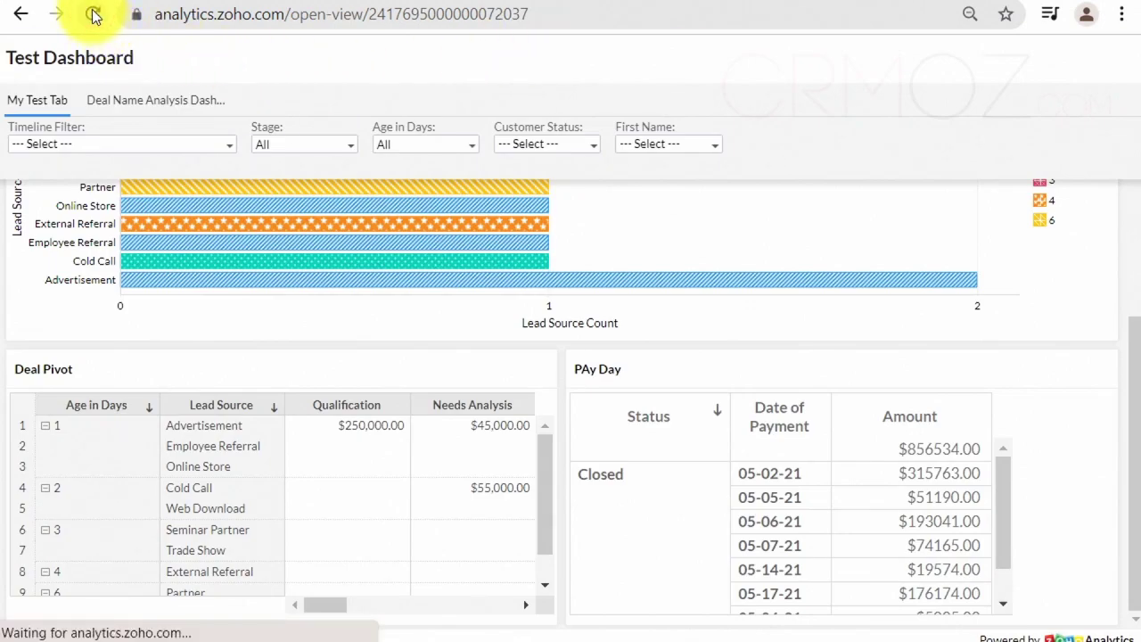